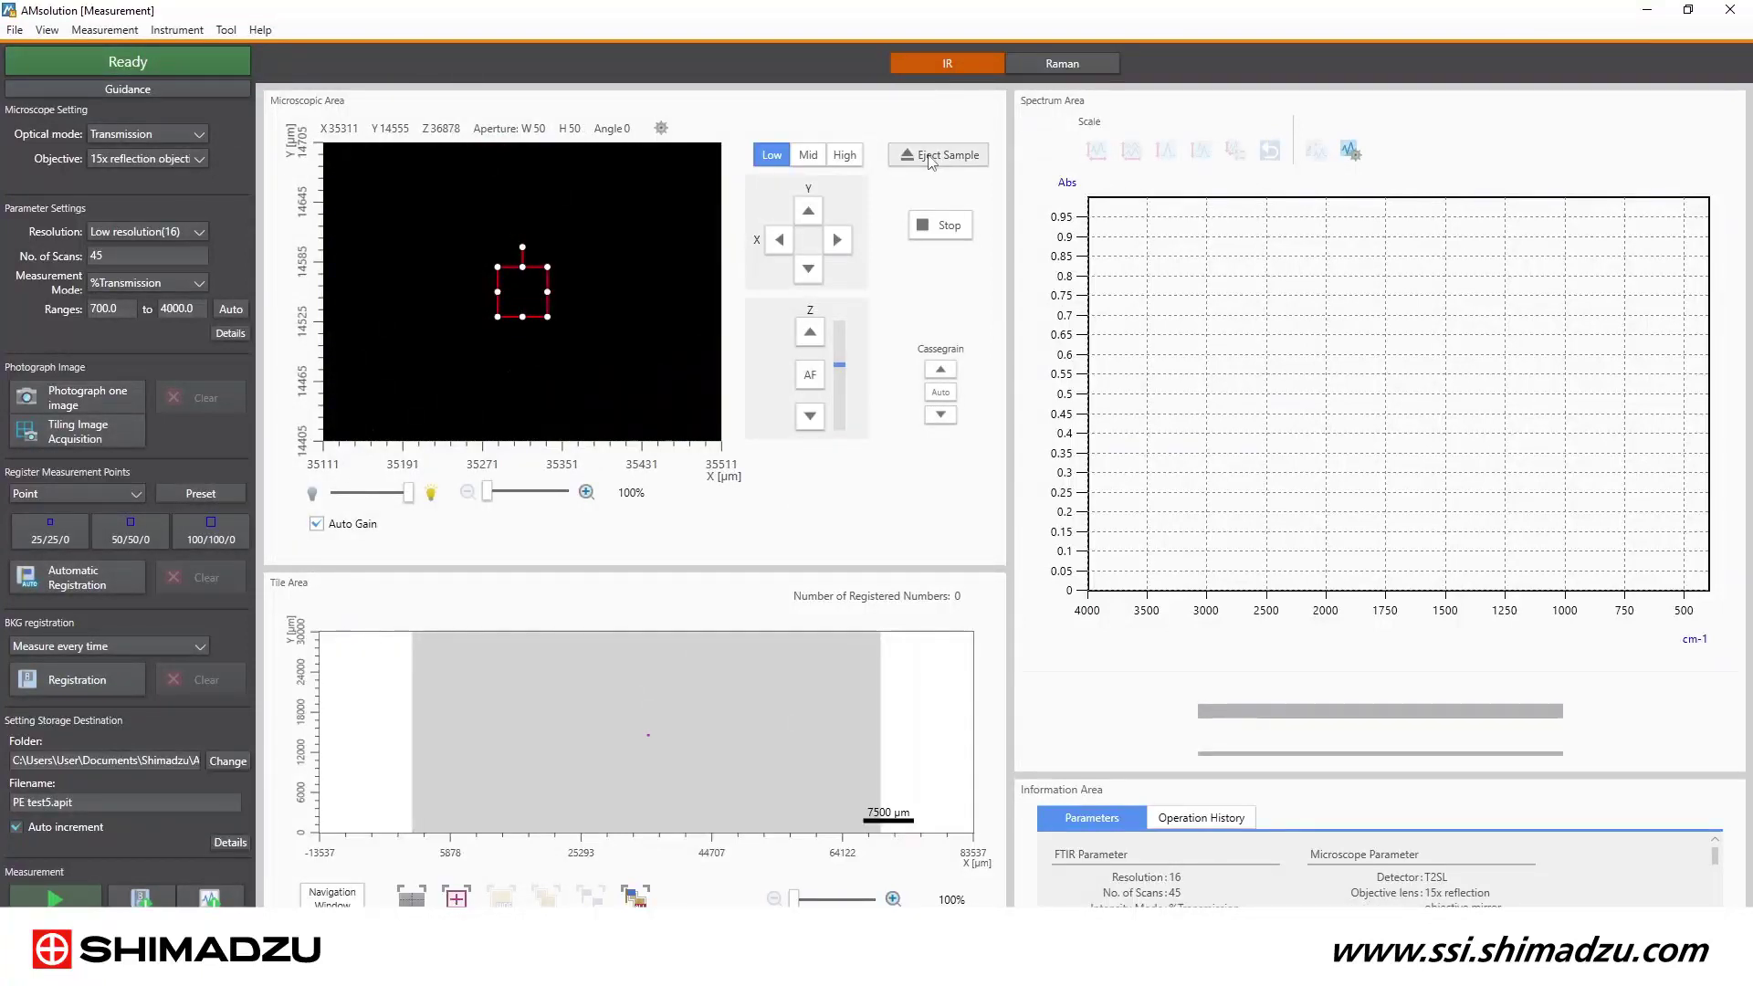
Eject the sample, load the new one and wait until the instrument returns to Ready.
click(931, 161)
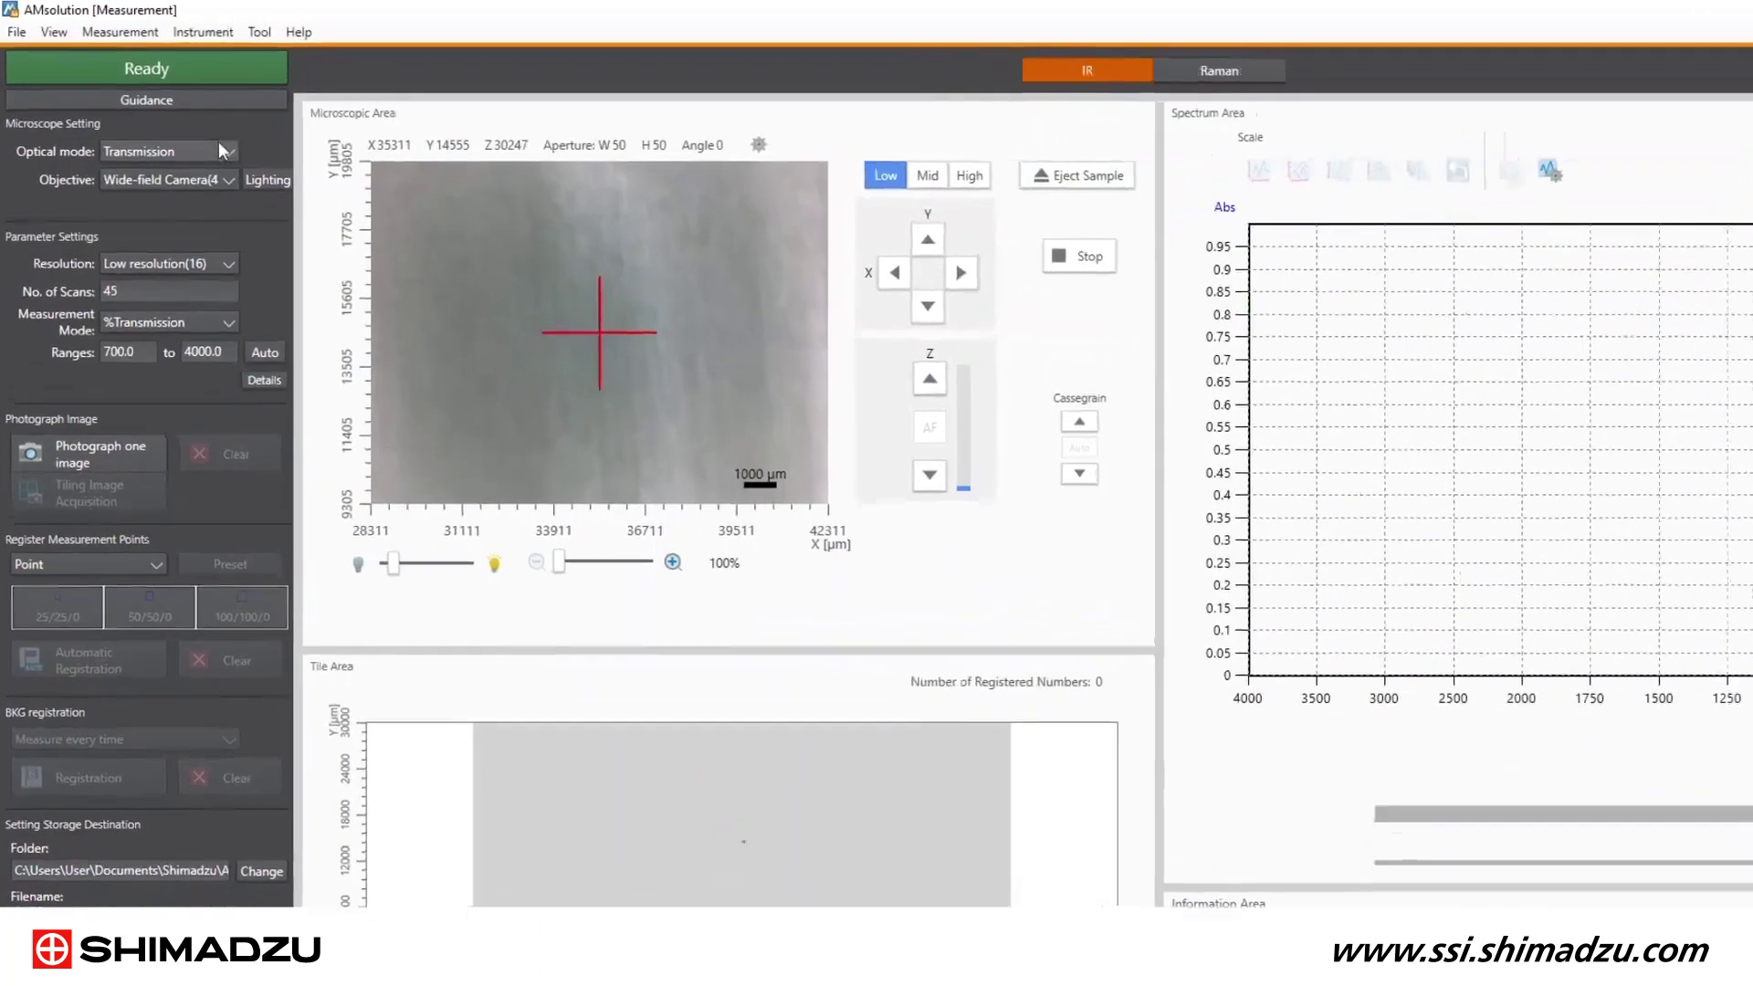
Switch the optical mode to Reflection, keeping the Wide-field Camera objective.
click(188, 130)
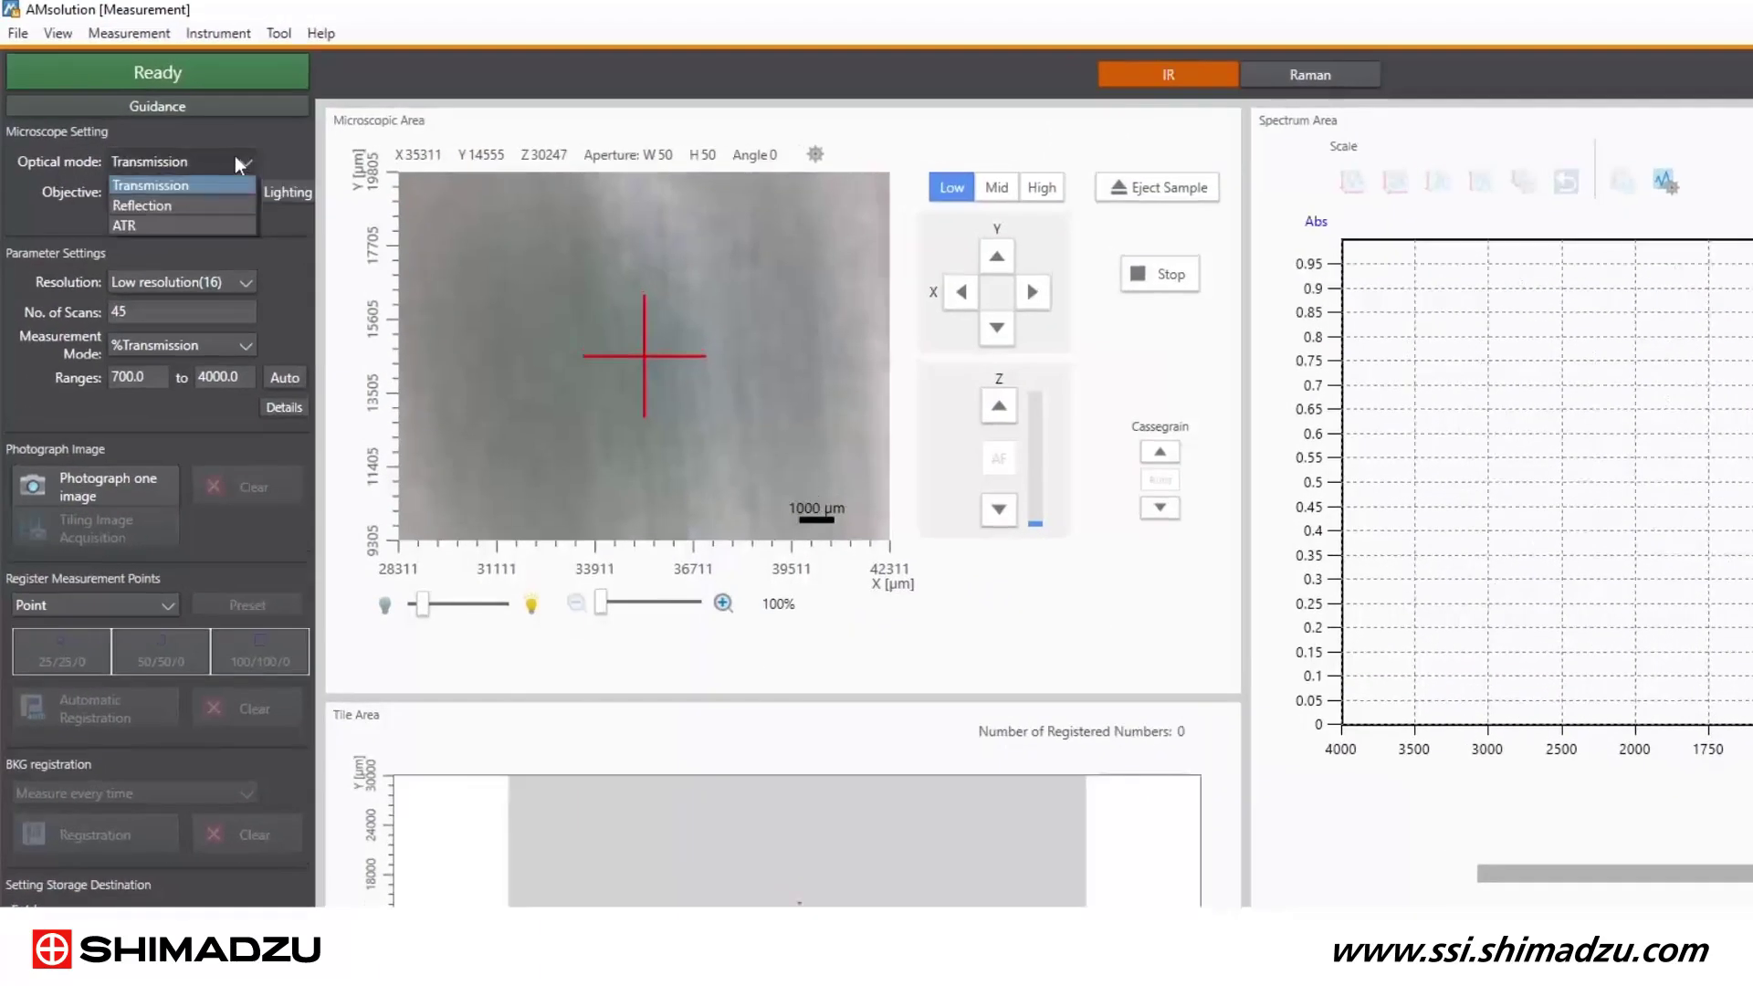
click(227, 205)
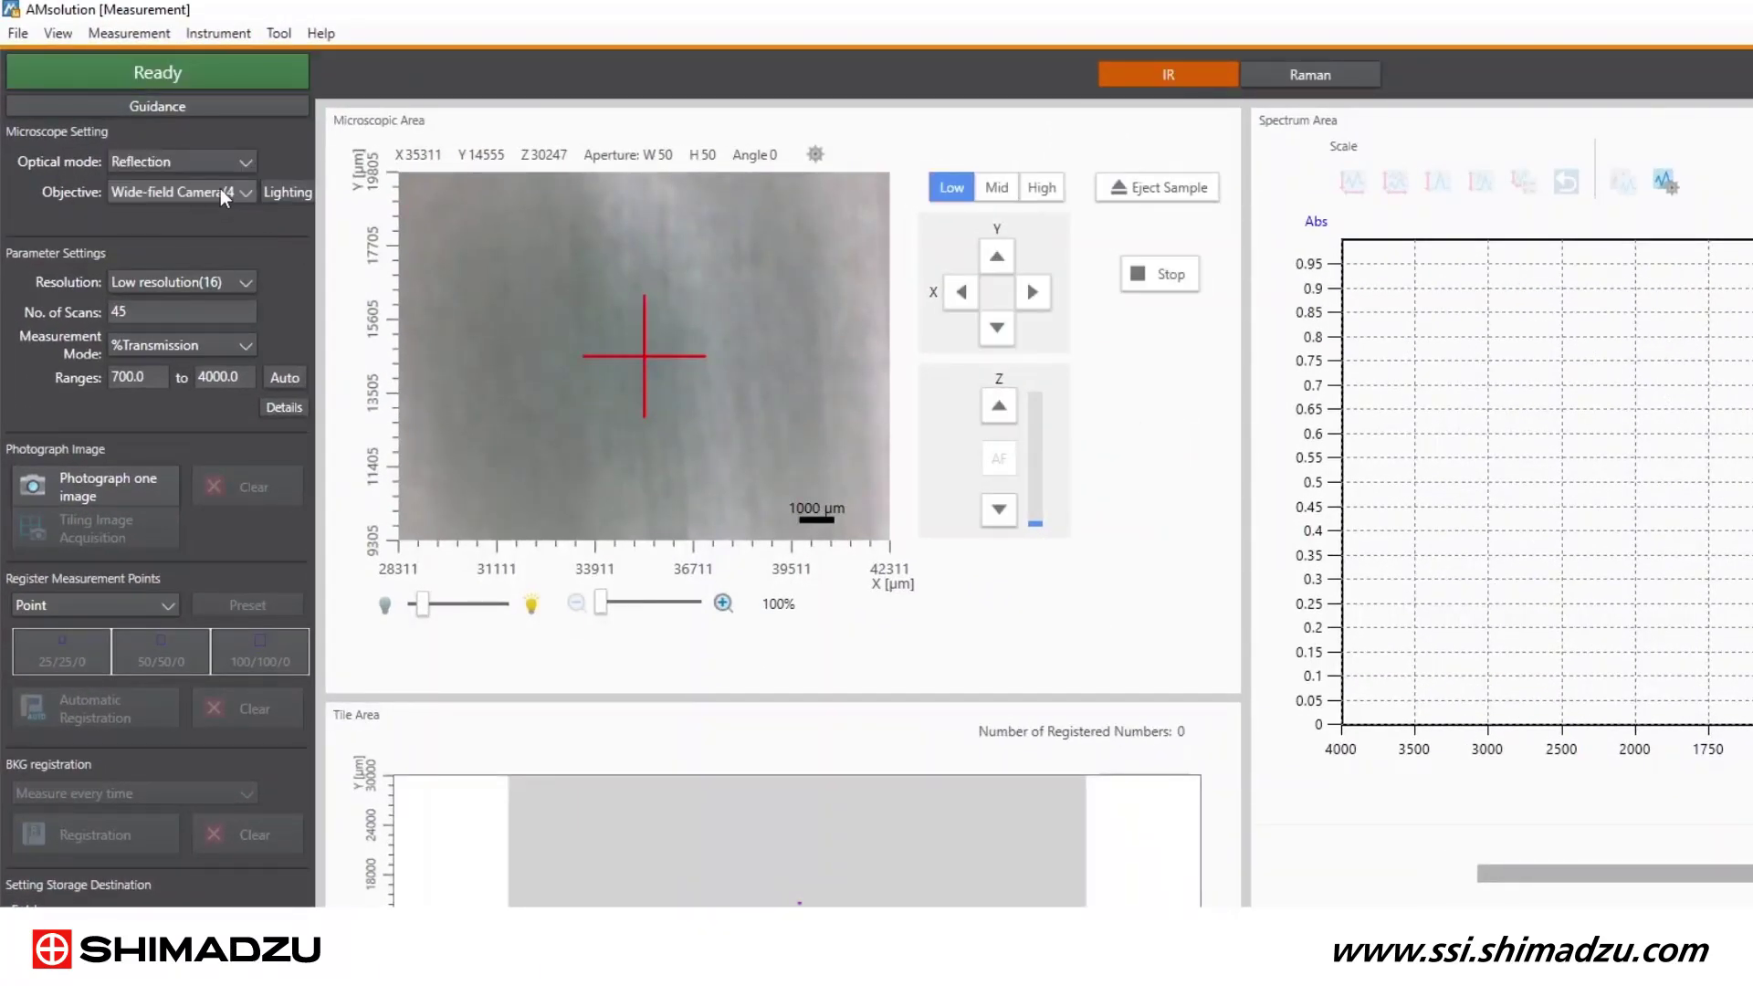
click(221, 188)
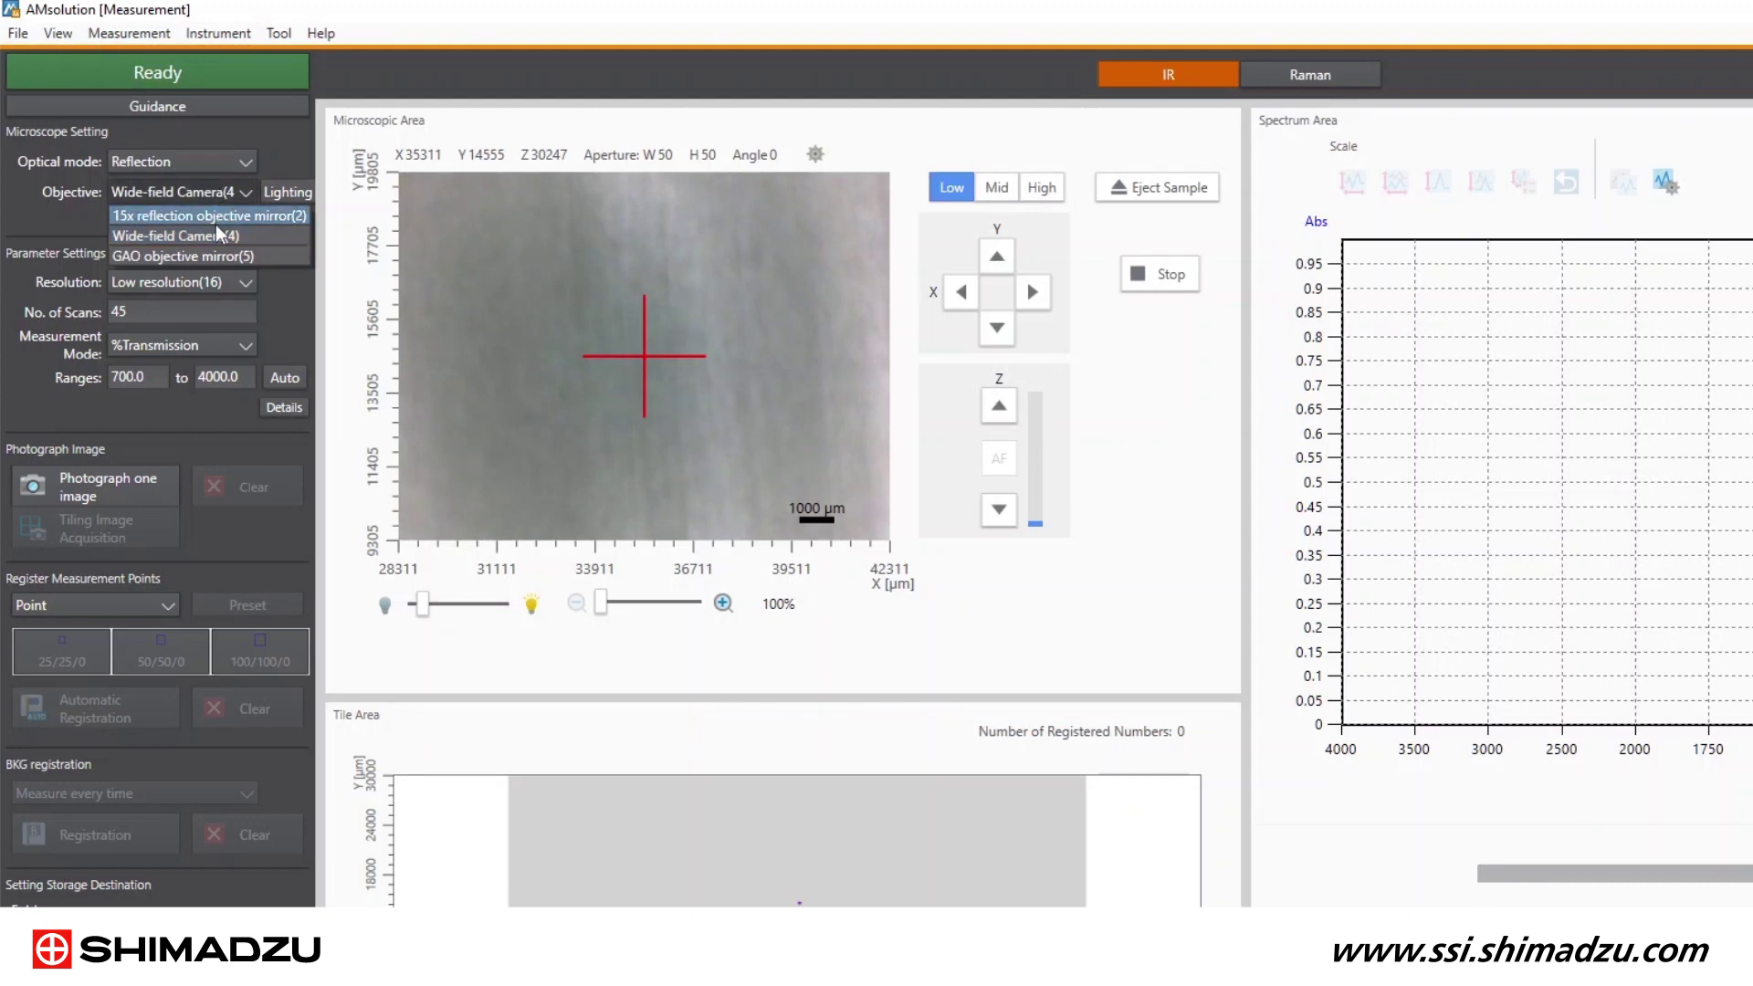
click(215, 230)
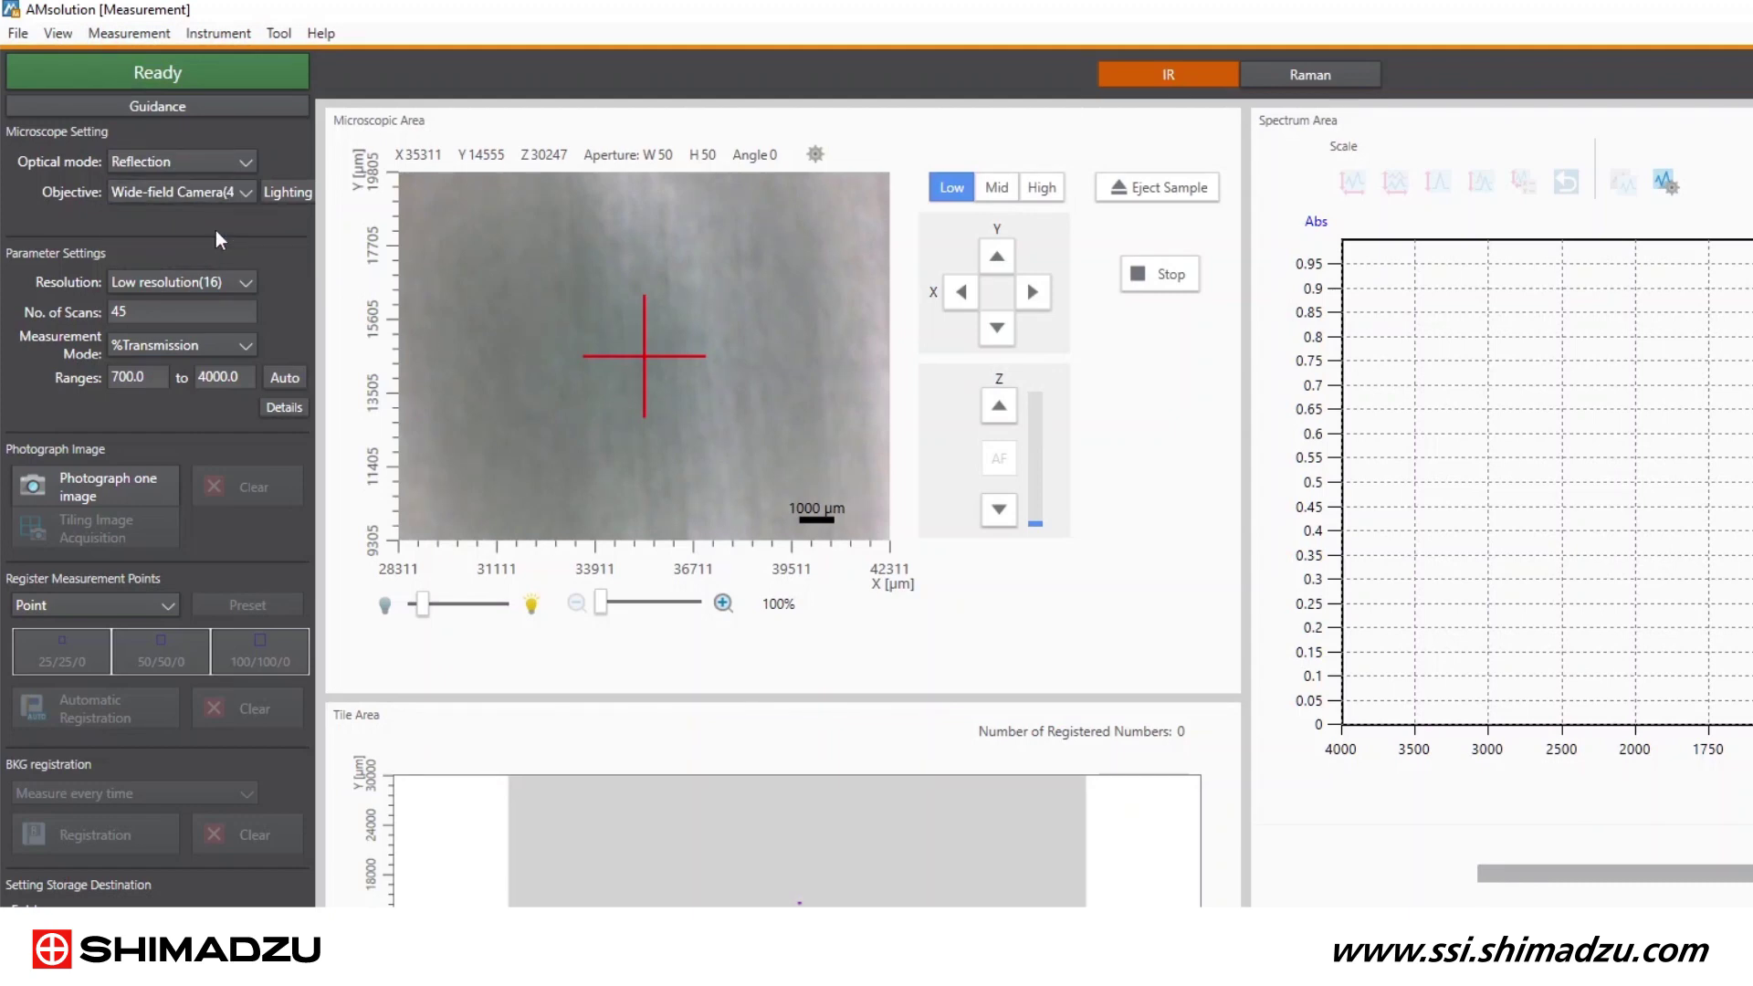
Set Middle resolution(8), 100 scans and Absorbance over 700.0–4000.0, raising focus slightly.
click(222, 281)
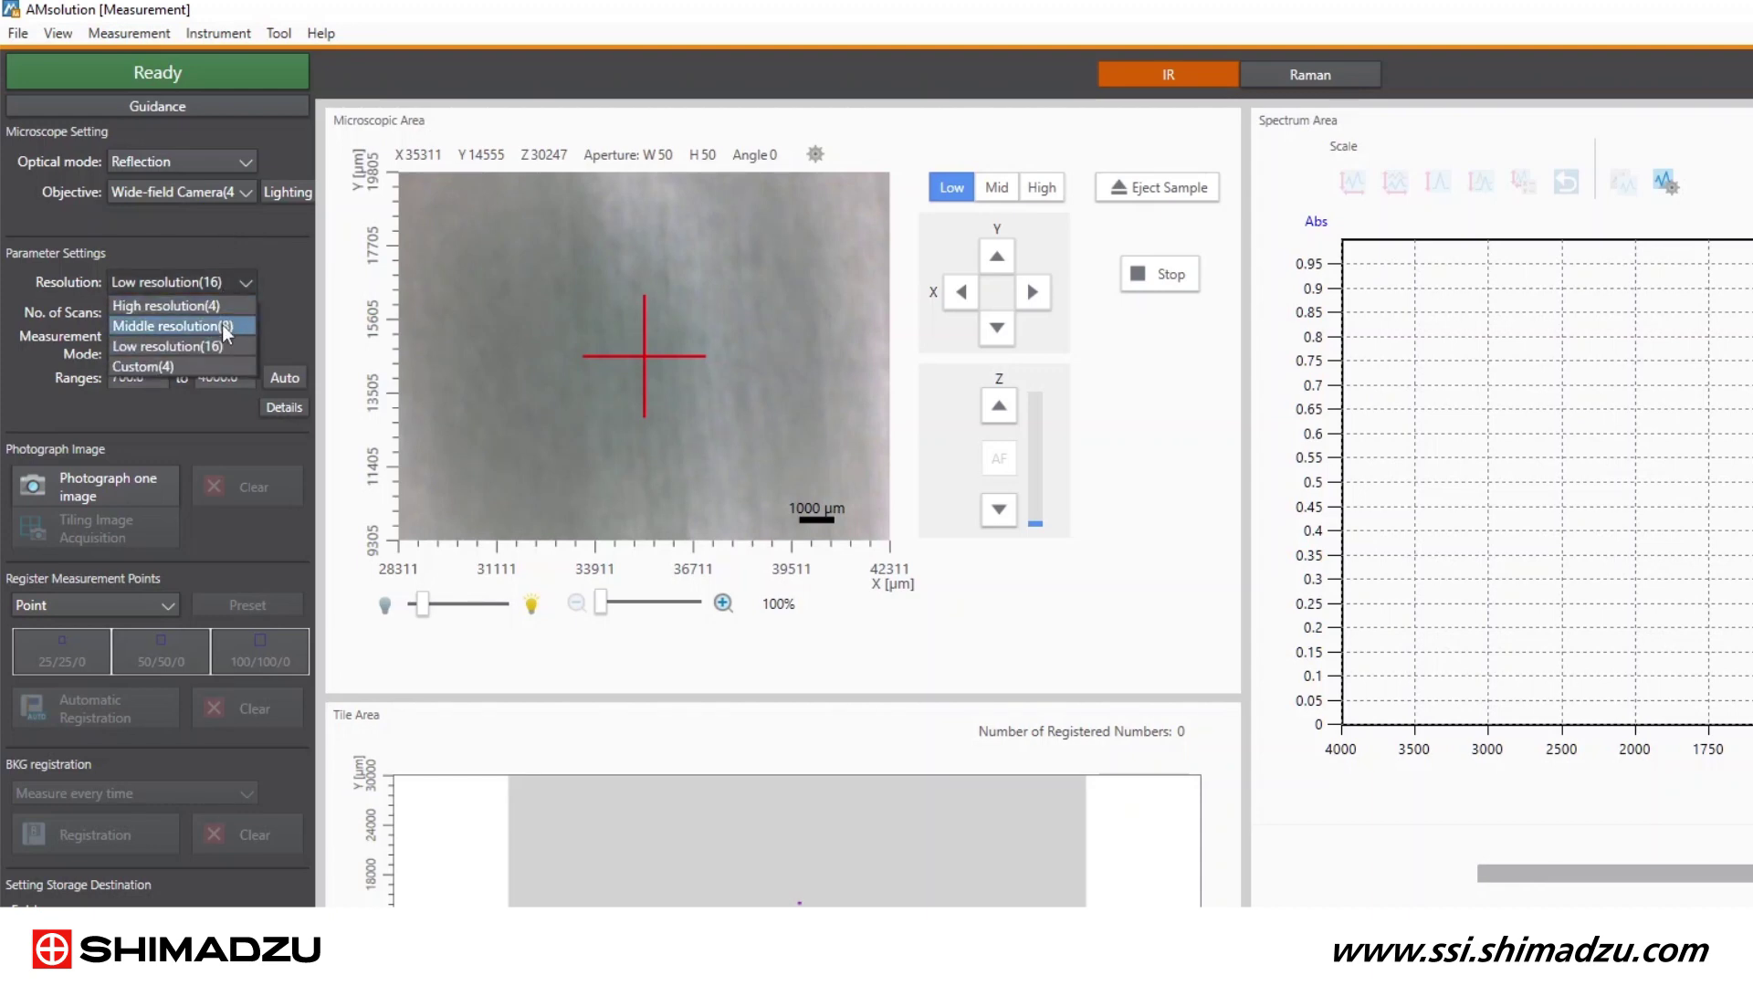
click(222, 325)
click(179, 309)
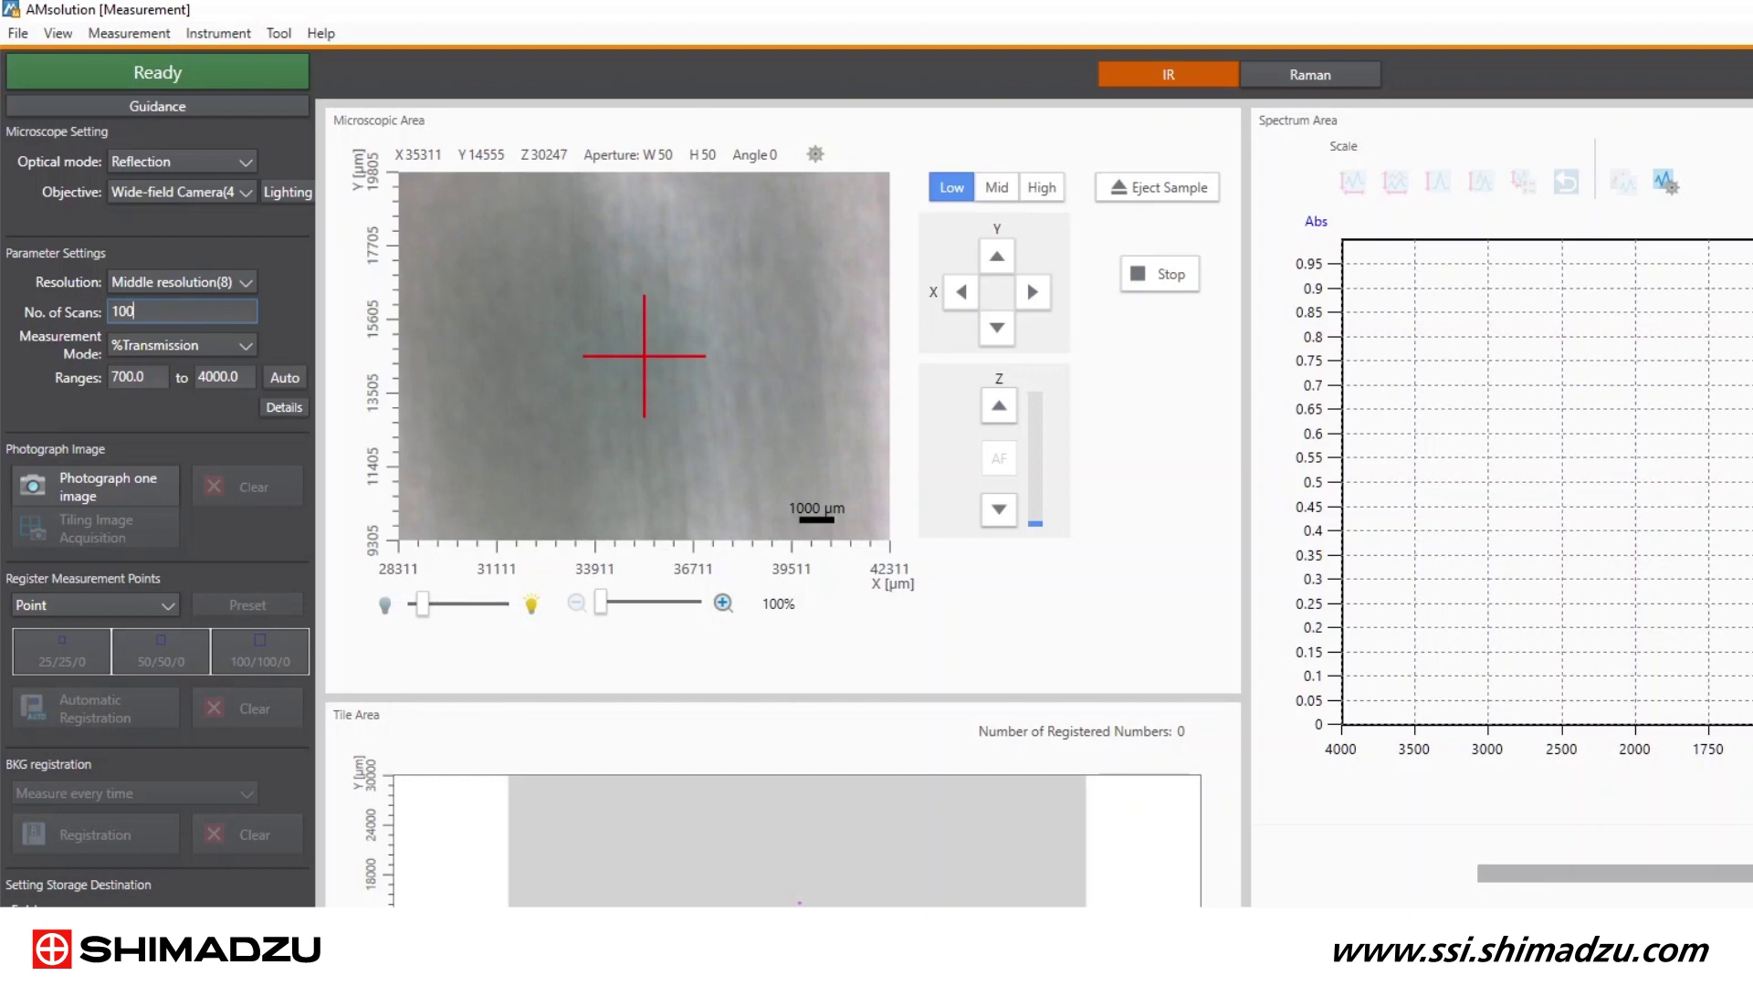
click(219, 348)
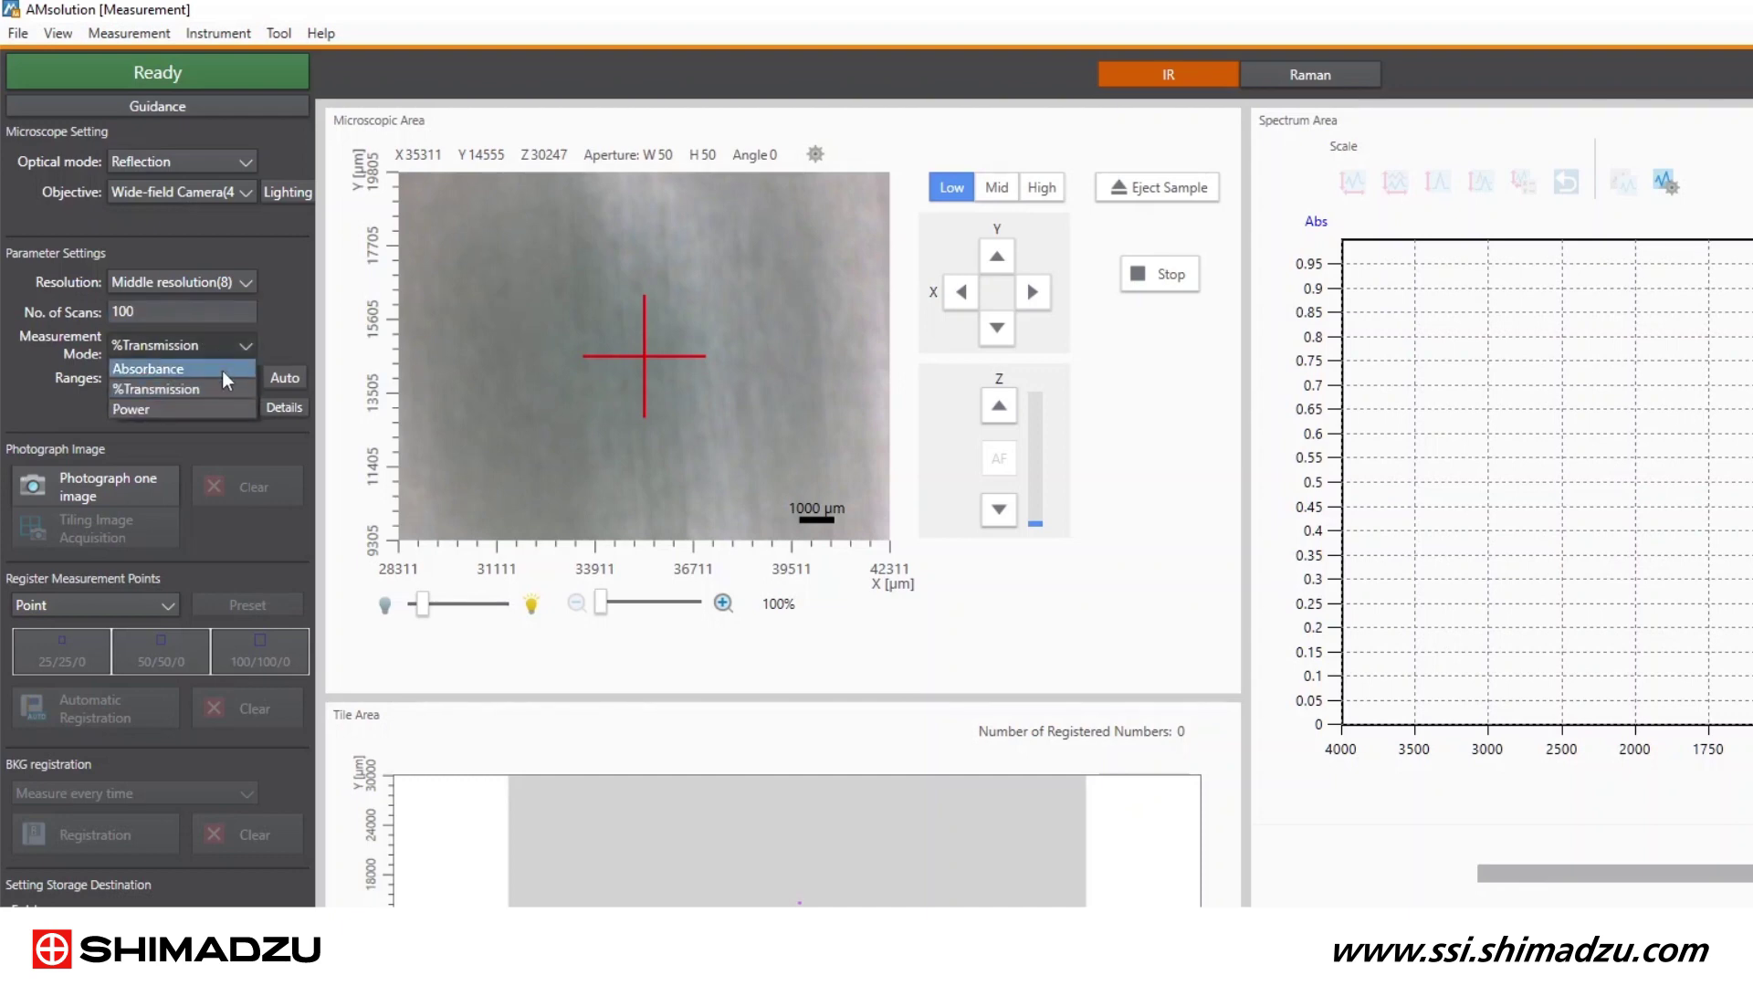
click(221, 370)
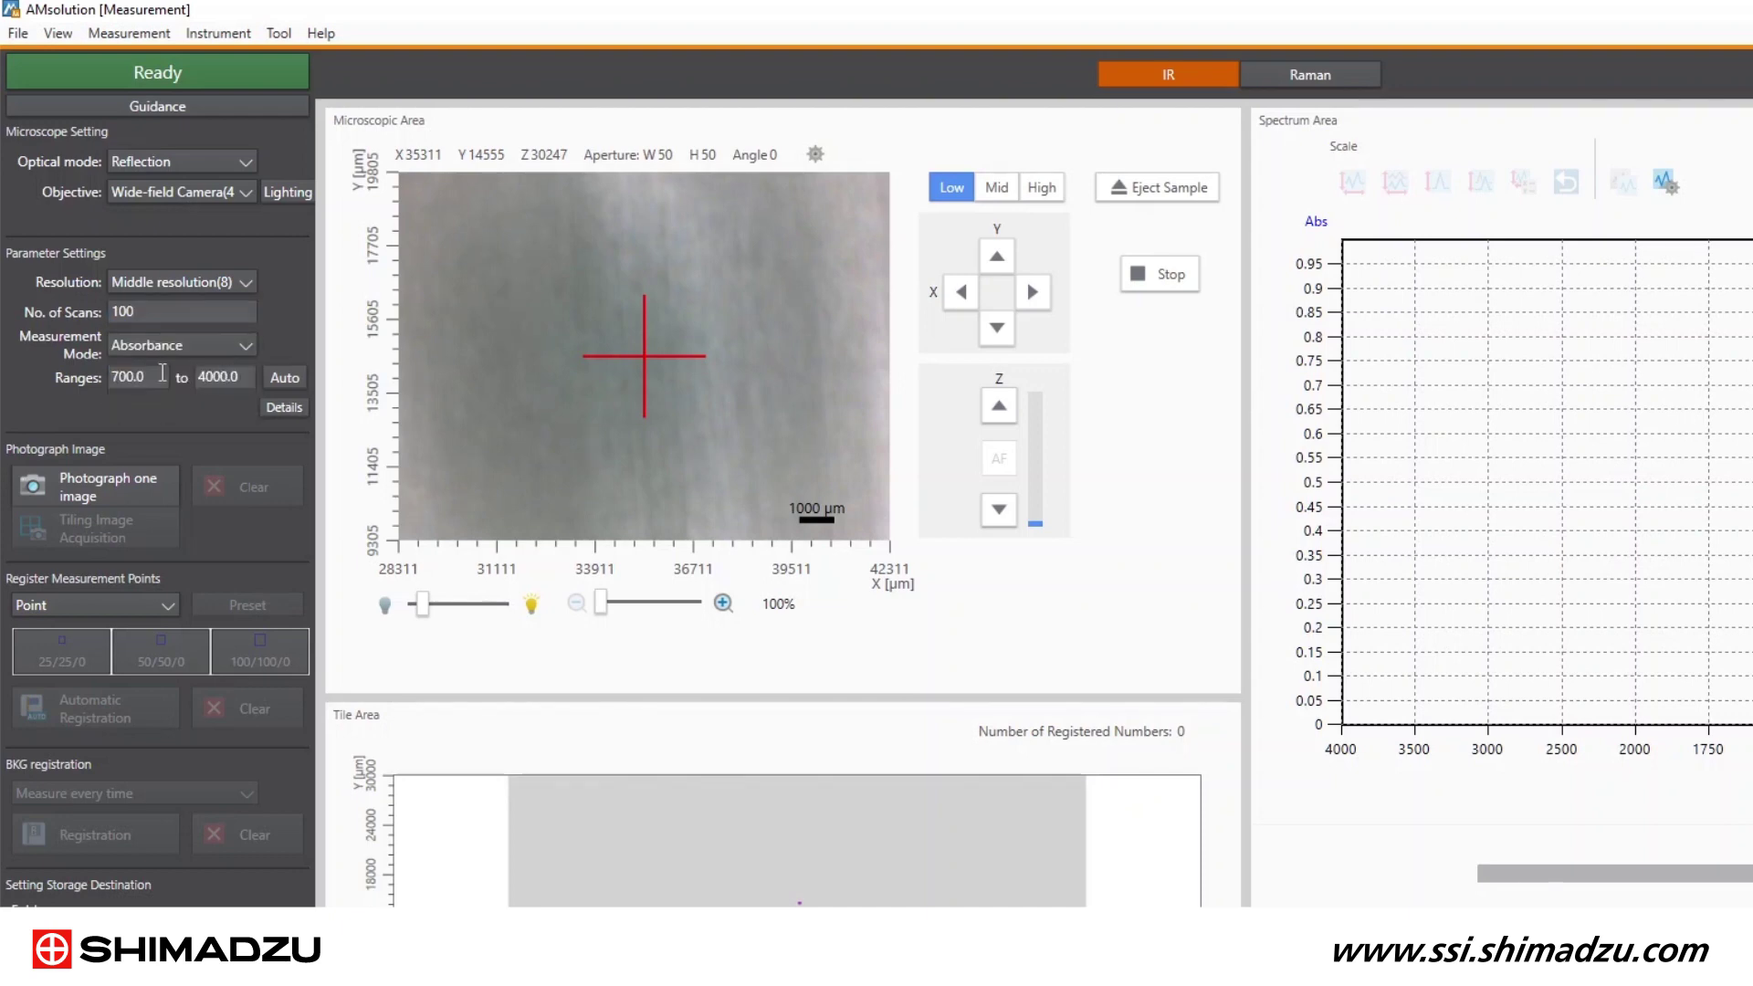
click(149, 375)
click(245, 378)
click(999, 407)
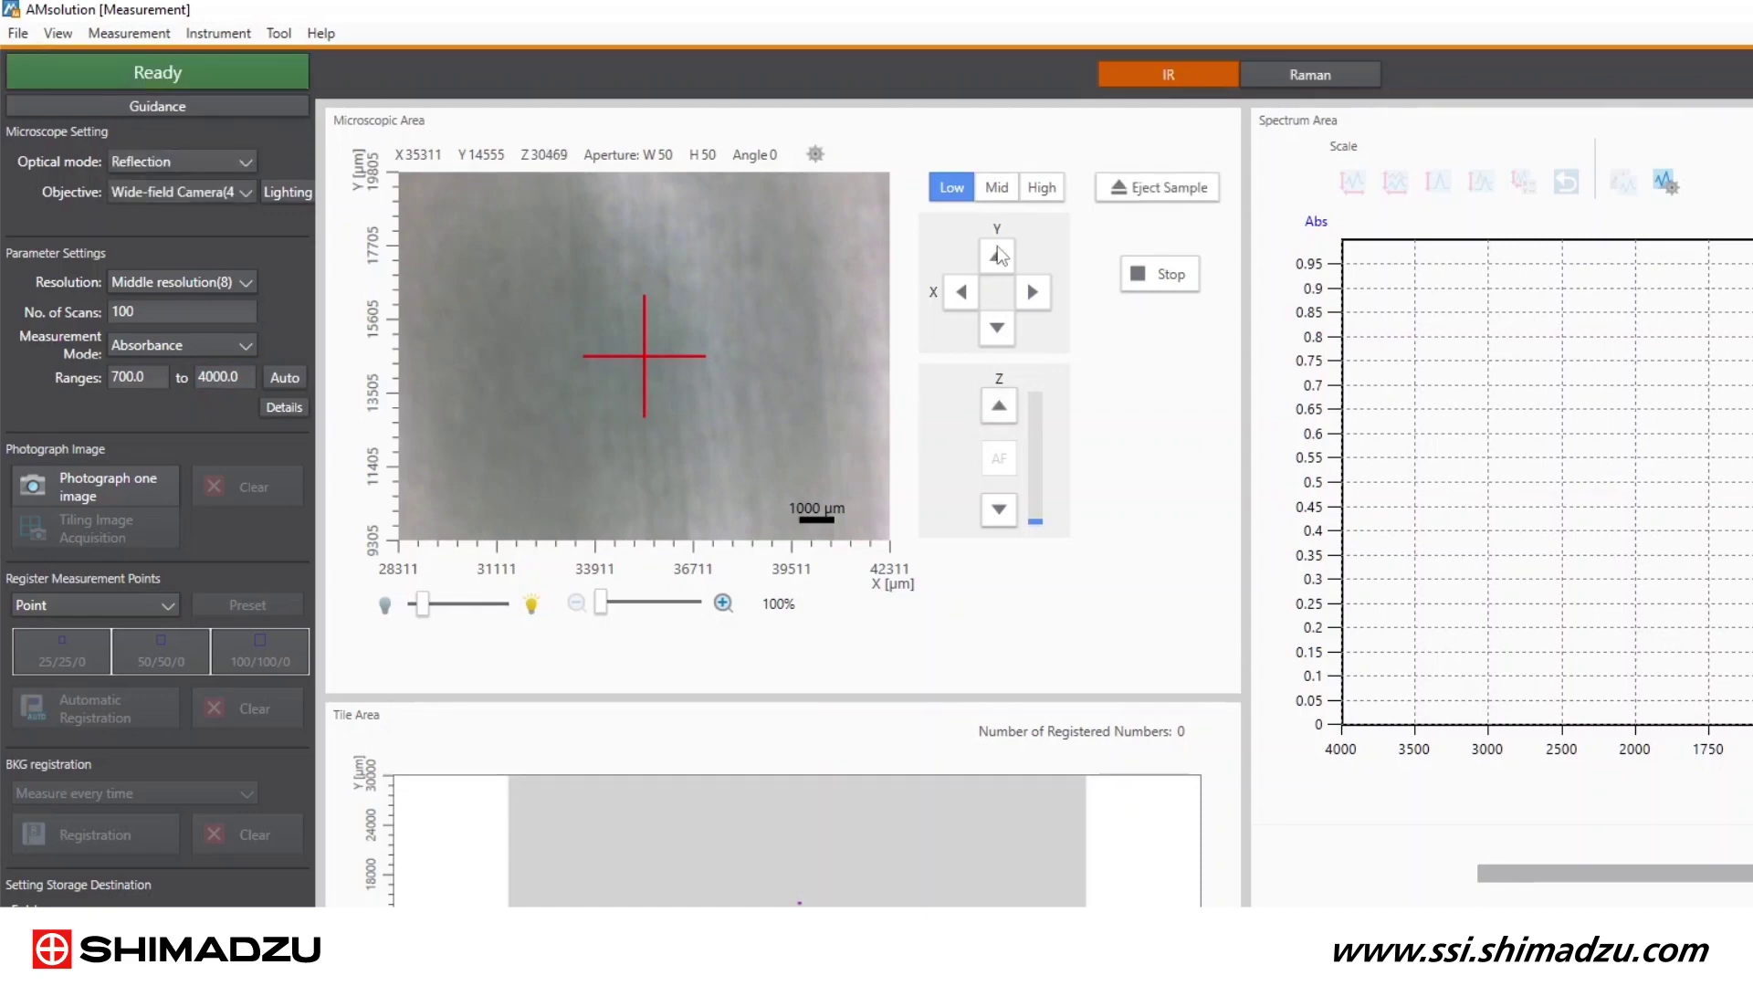
Focus the sample surface with the Z arrows and Low/Mid magnification on Wide-field Camera(4).
click(1041, 187)
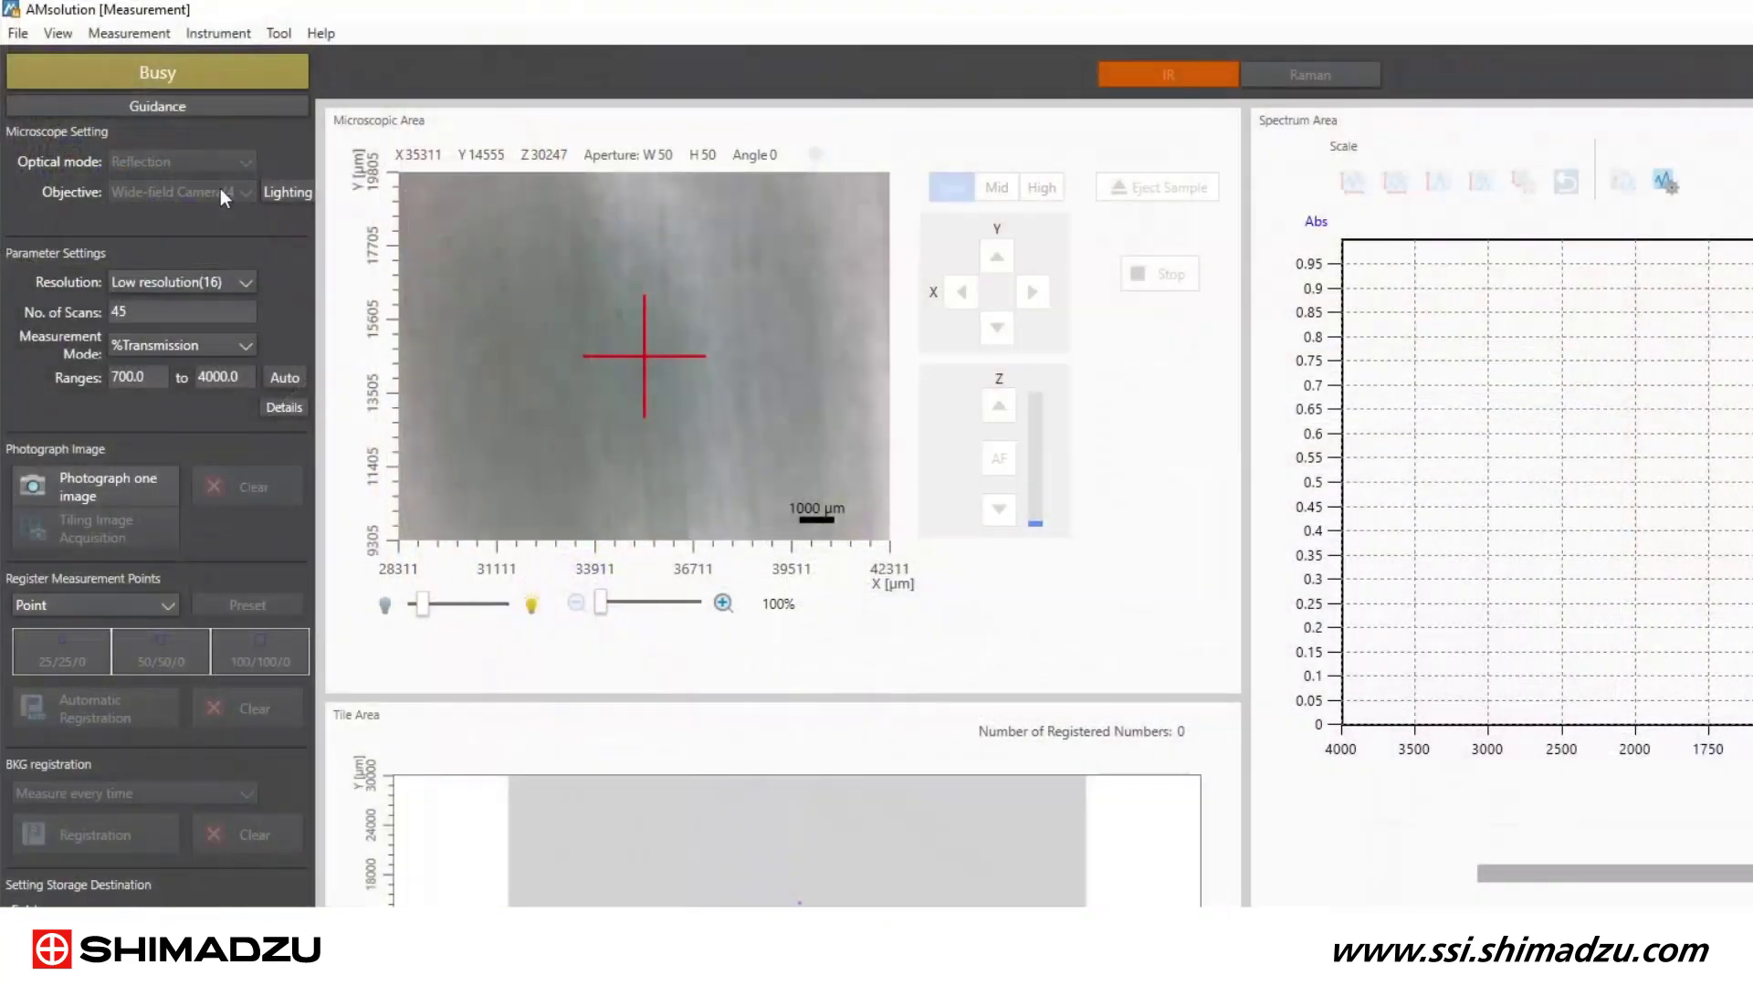
click(221, 189)
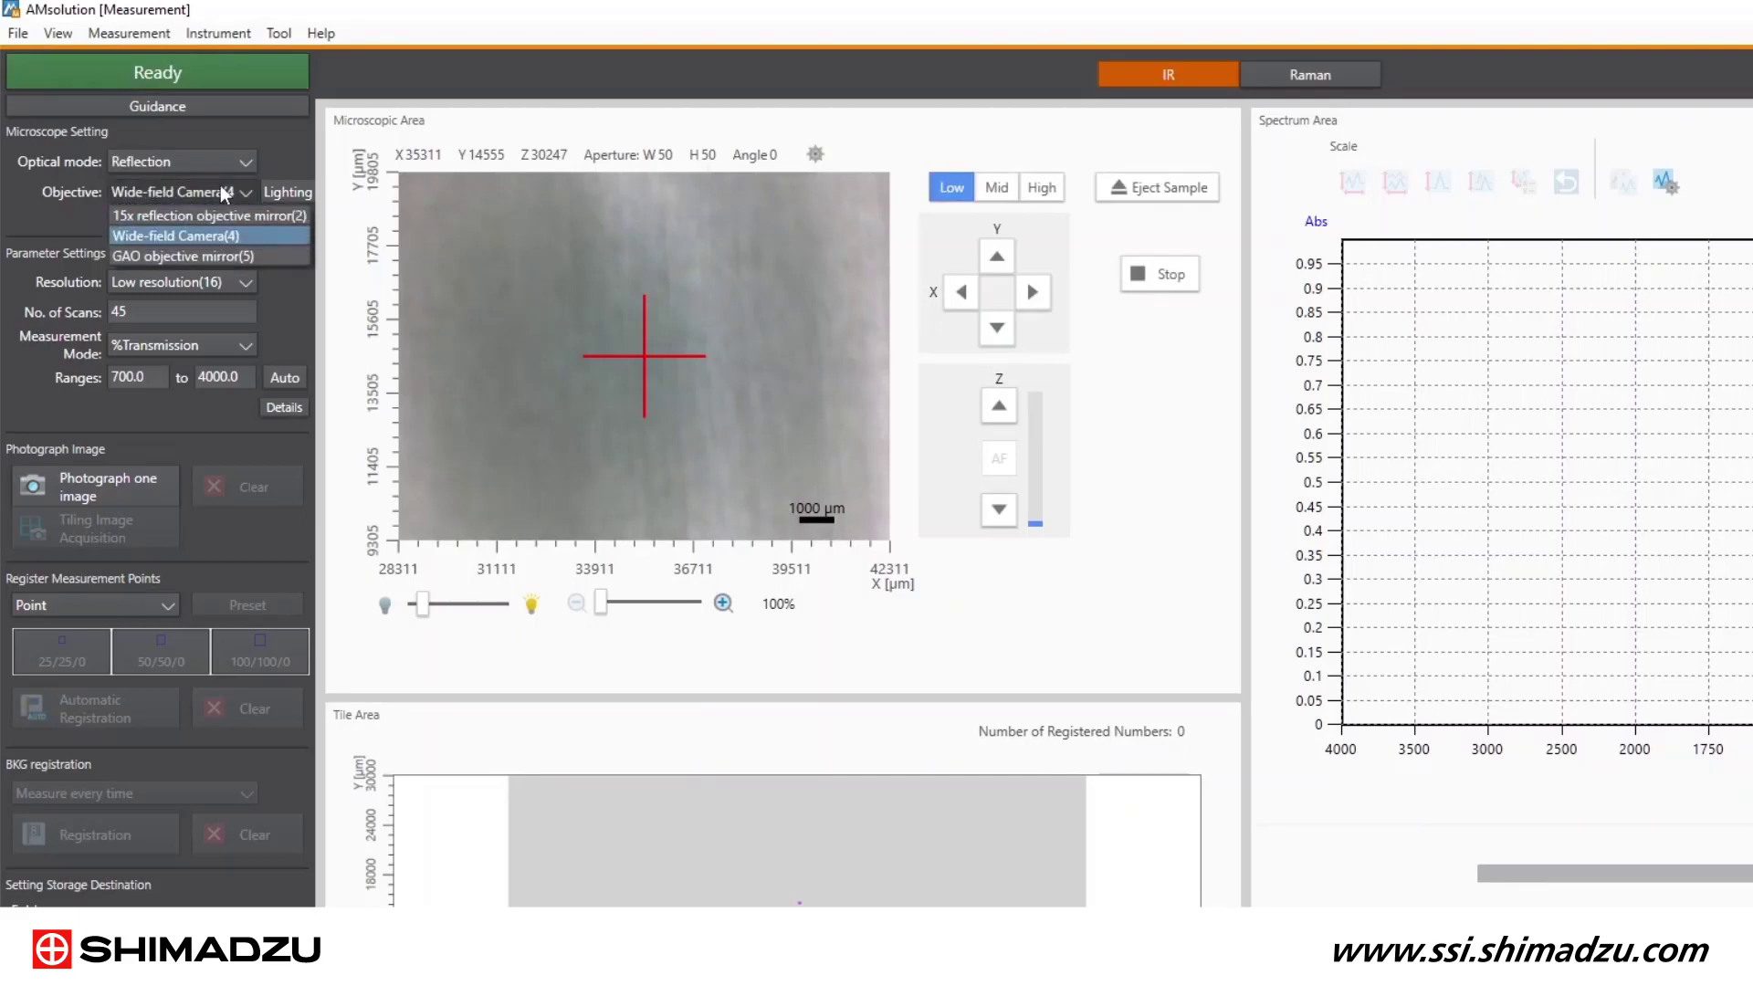
click(217, 234)
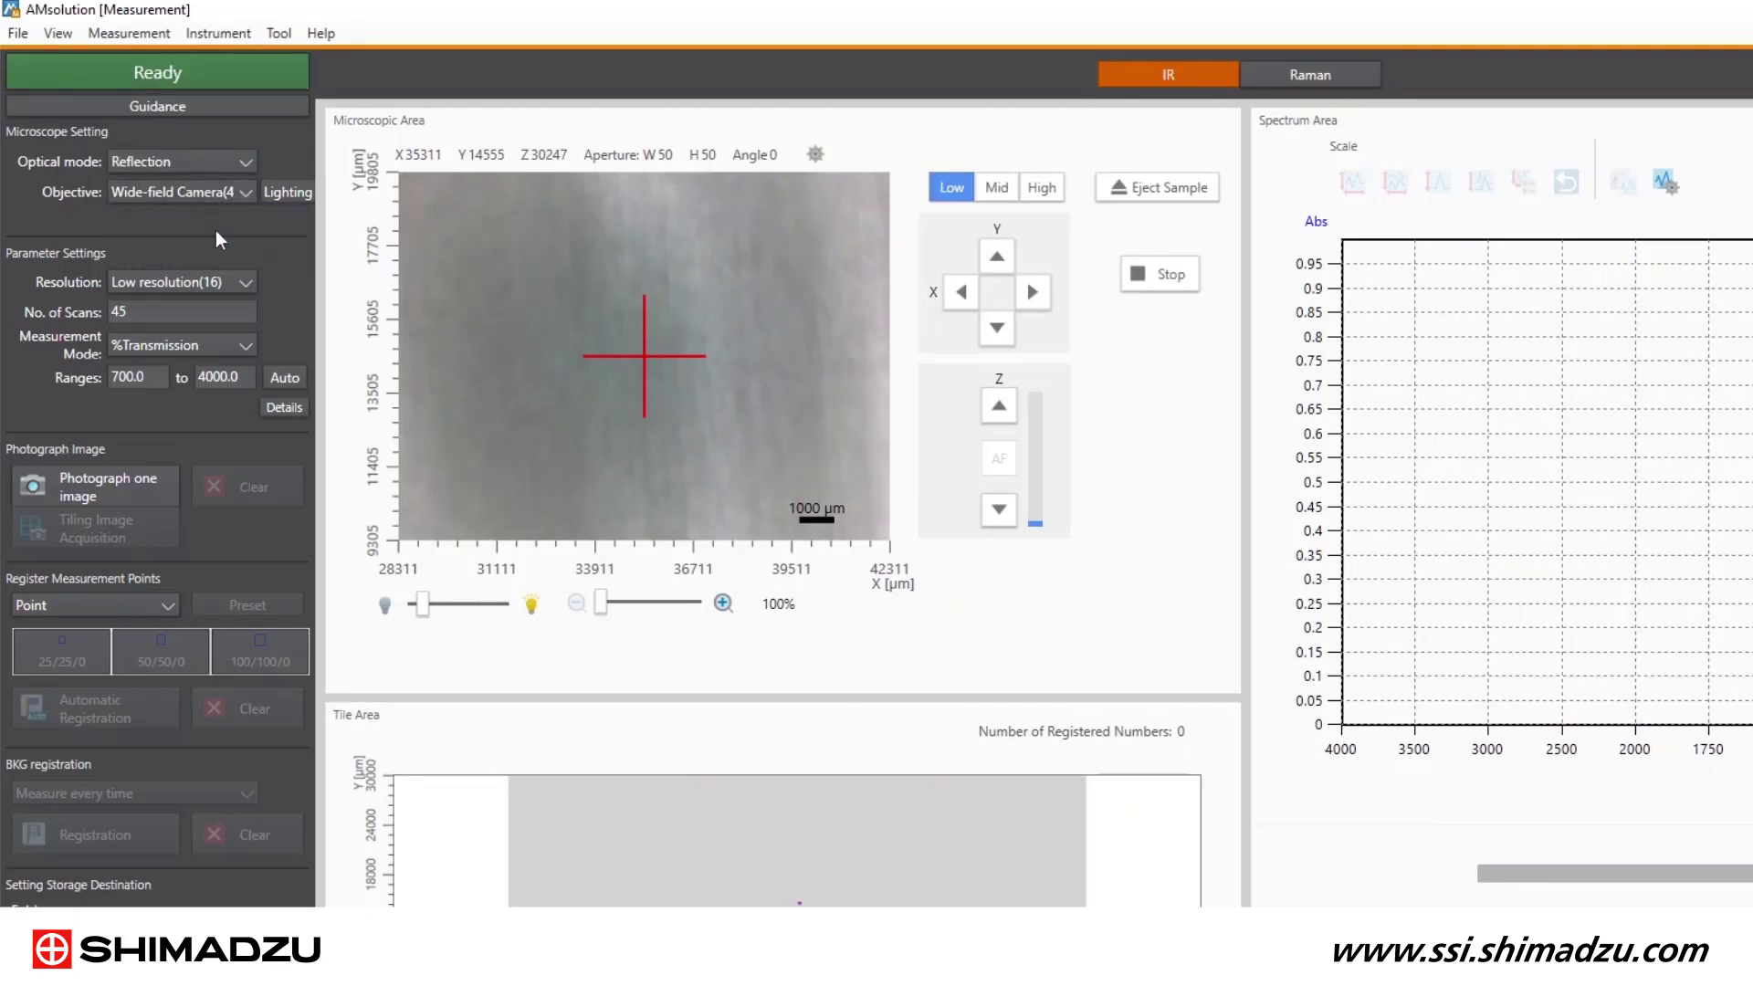
click(1035, 188)
click(997, 407)
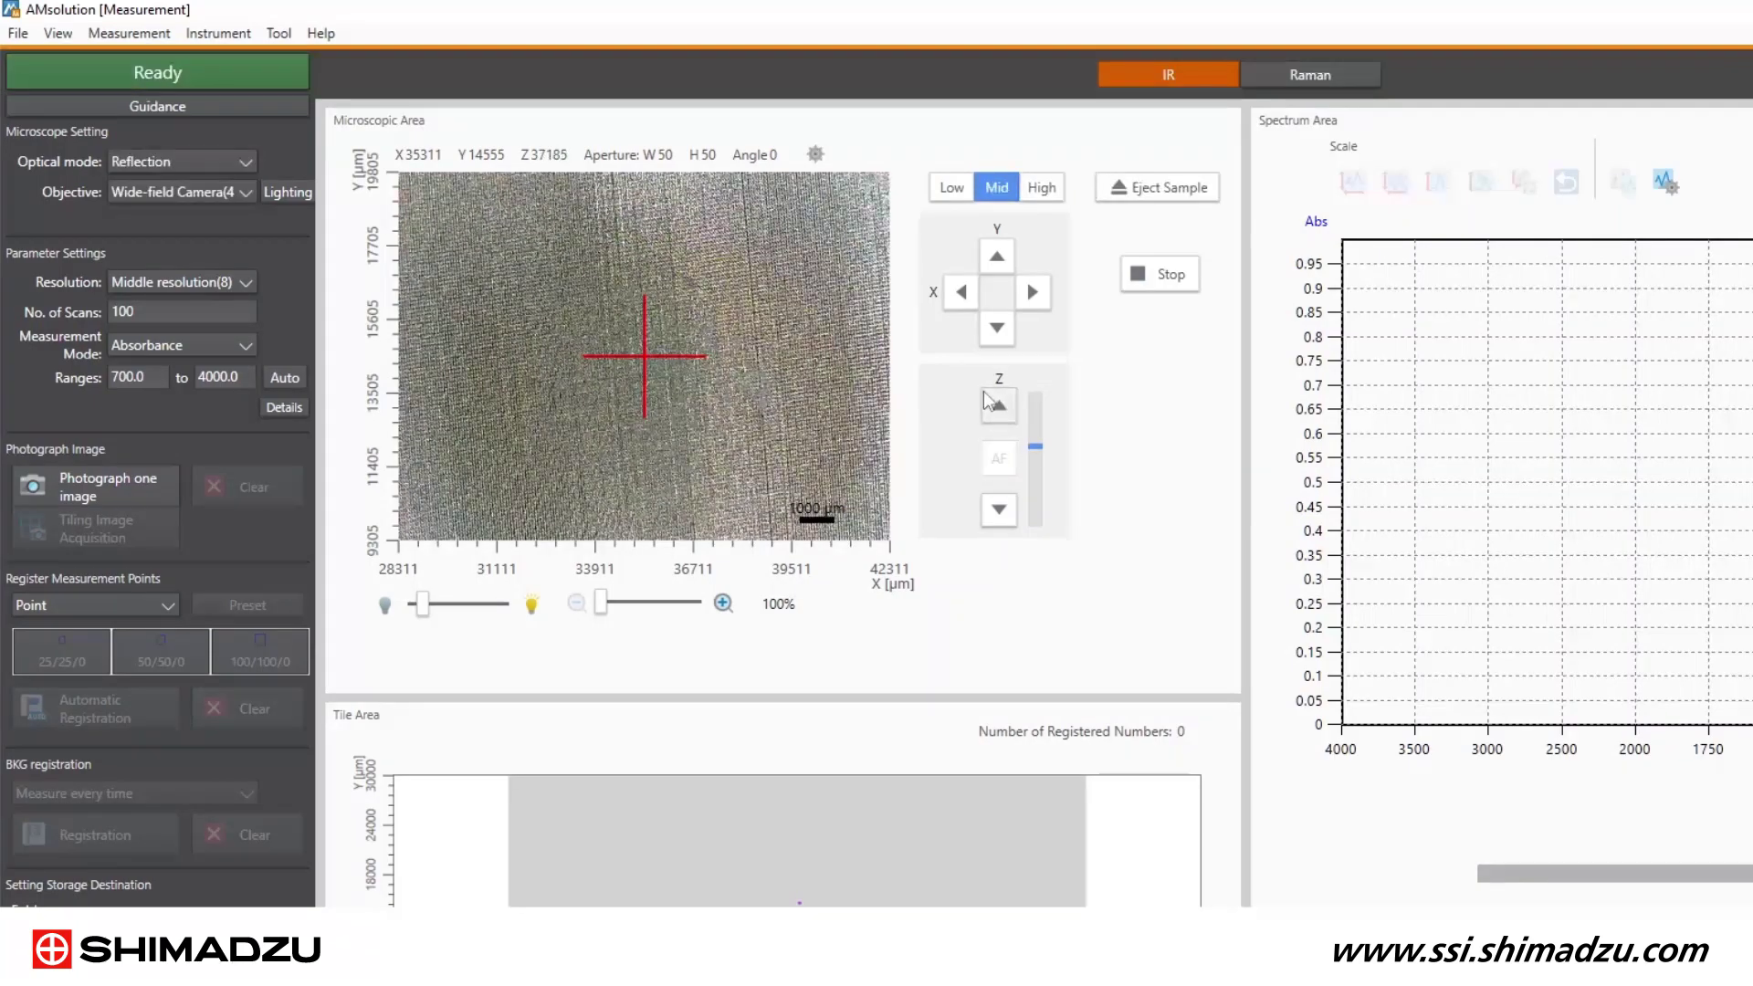
click(995, 404)
click(999, 509)
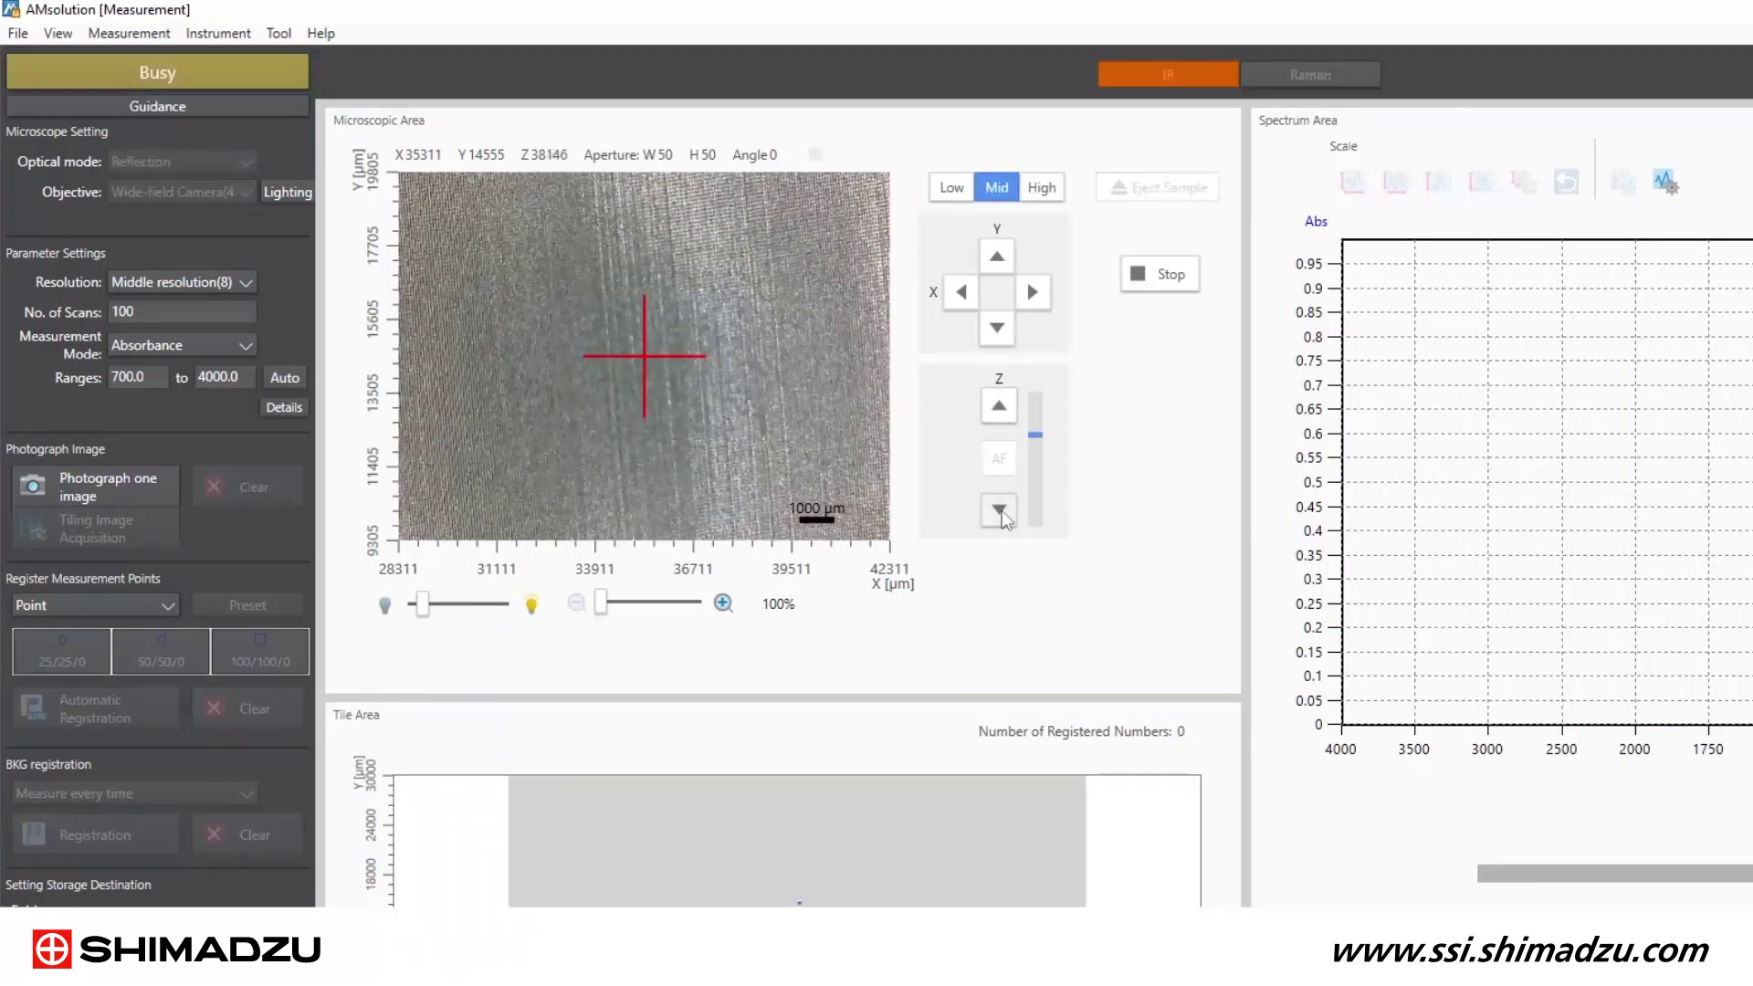
click(991, 408)
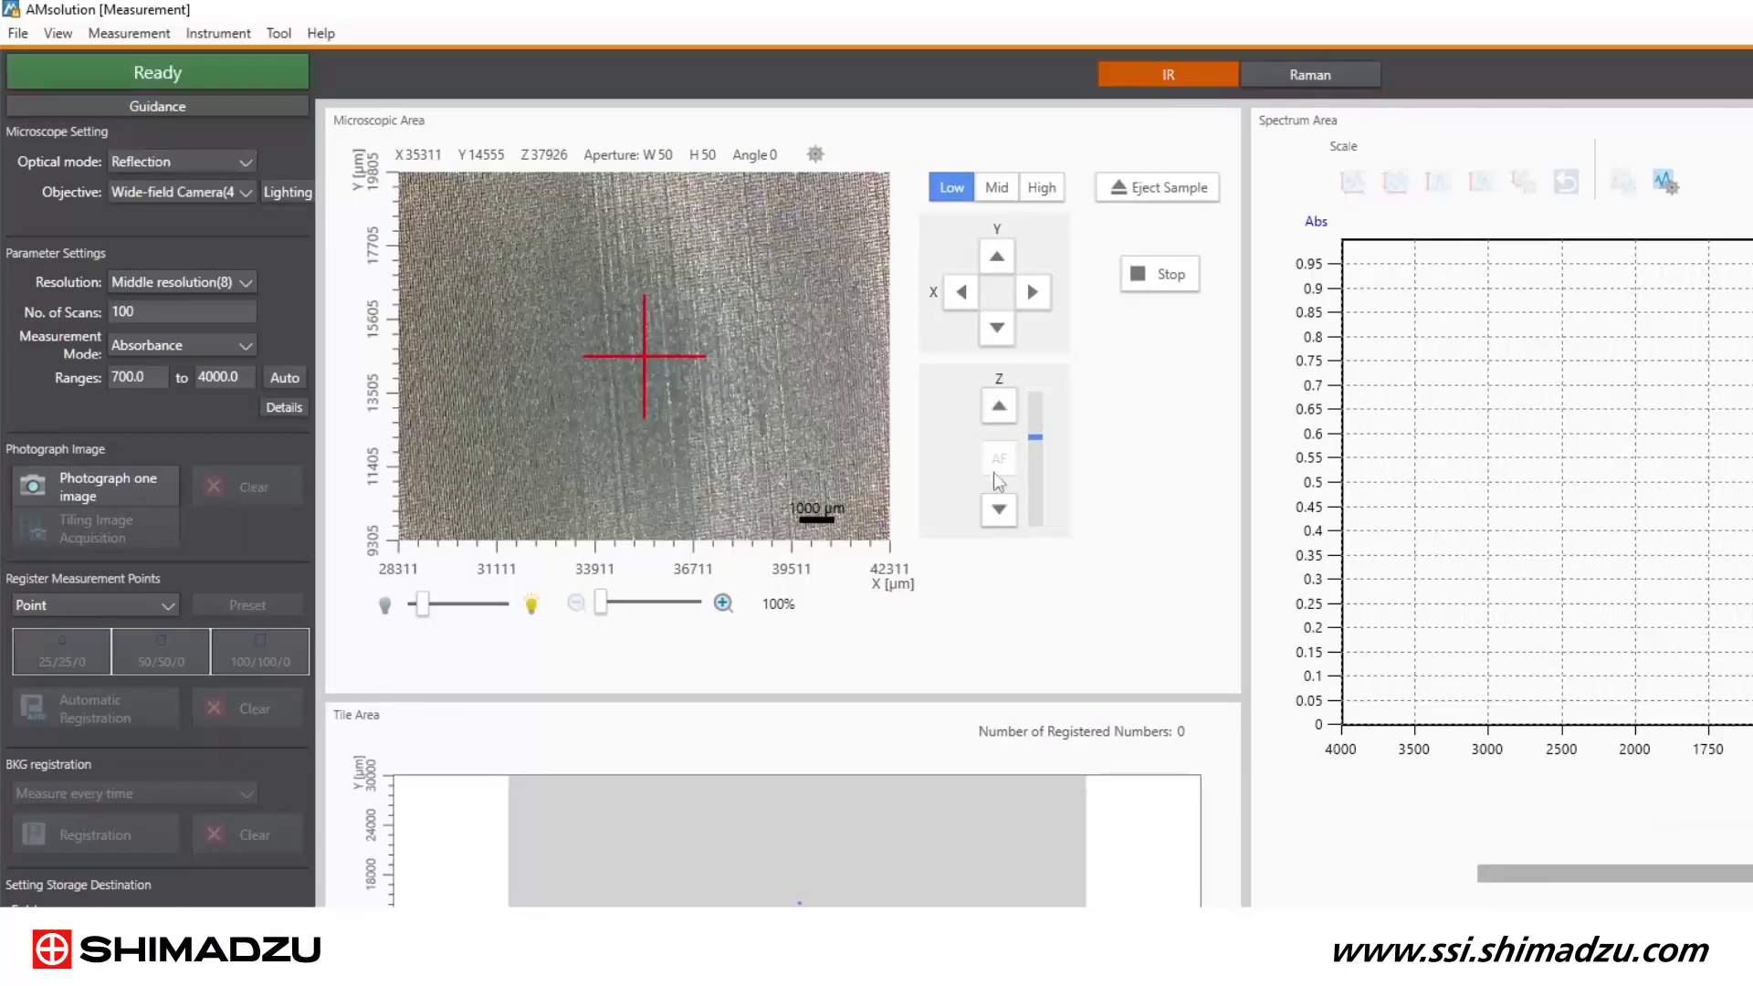
click(999, 509)
Centre the area of interest at Mid magnification and photograph it into the tile map.
click(1036, 289)
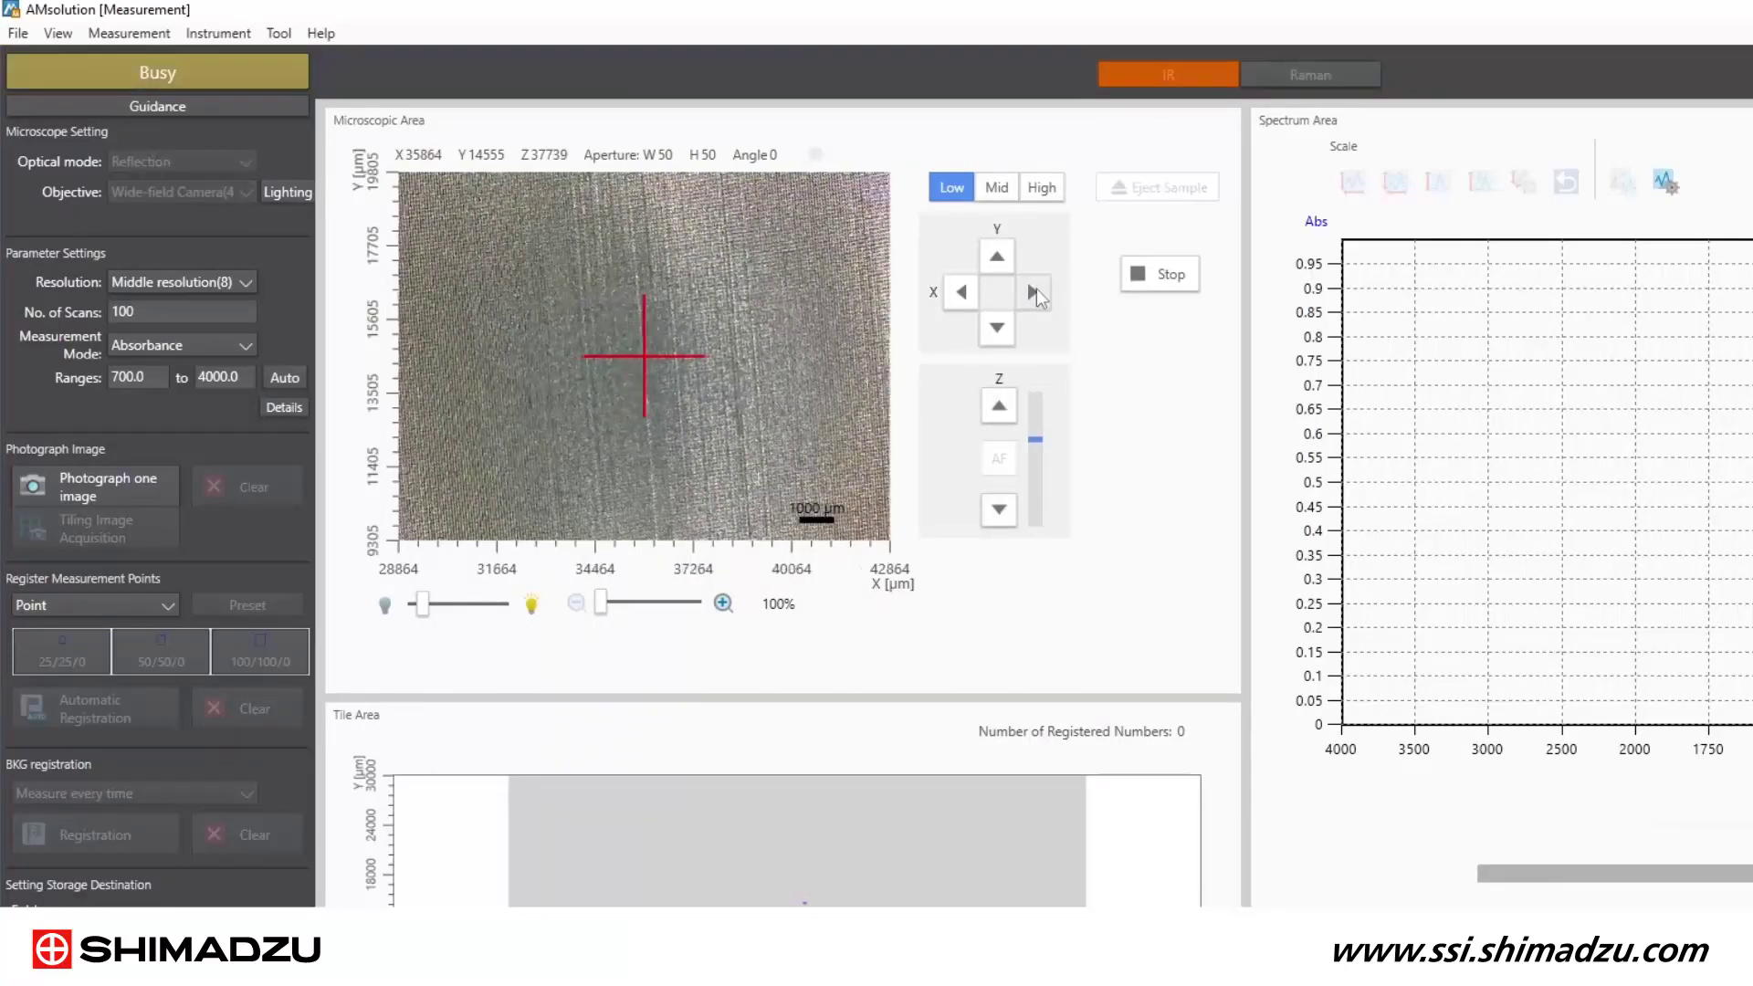
click(1009, 195)
click(961, 292)
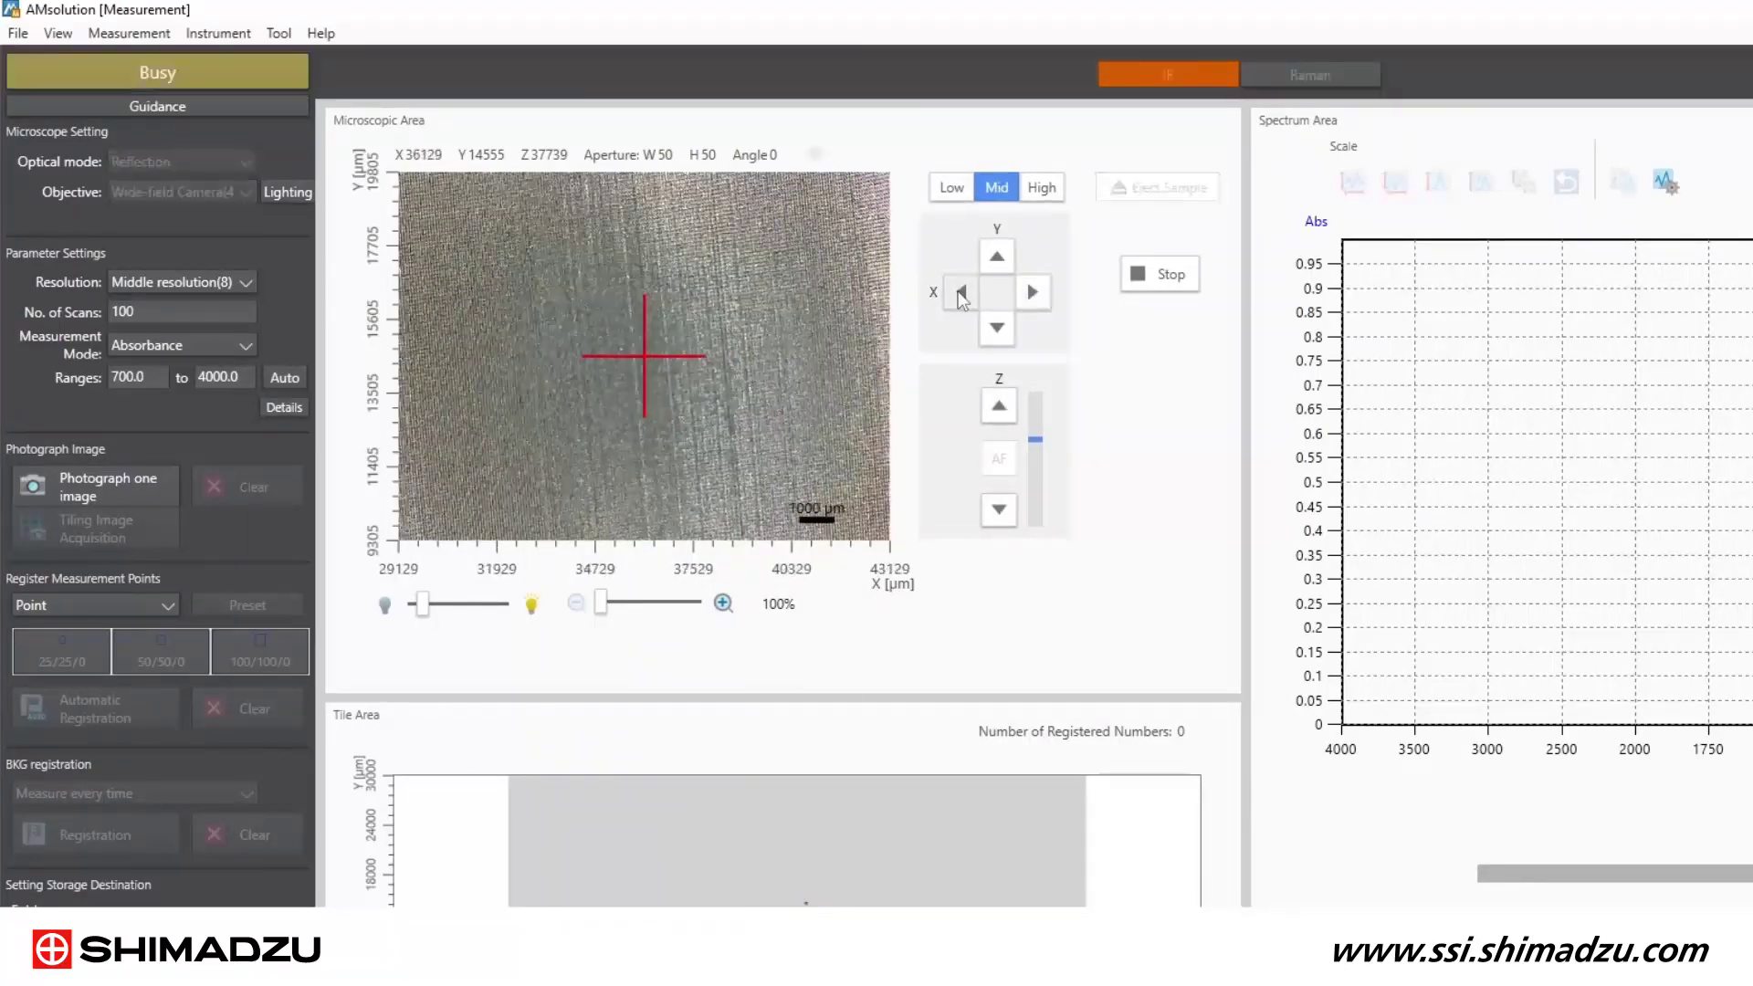
click(999, 329)
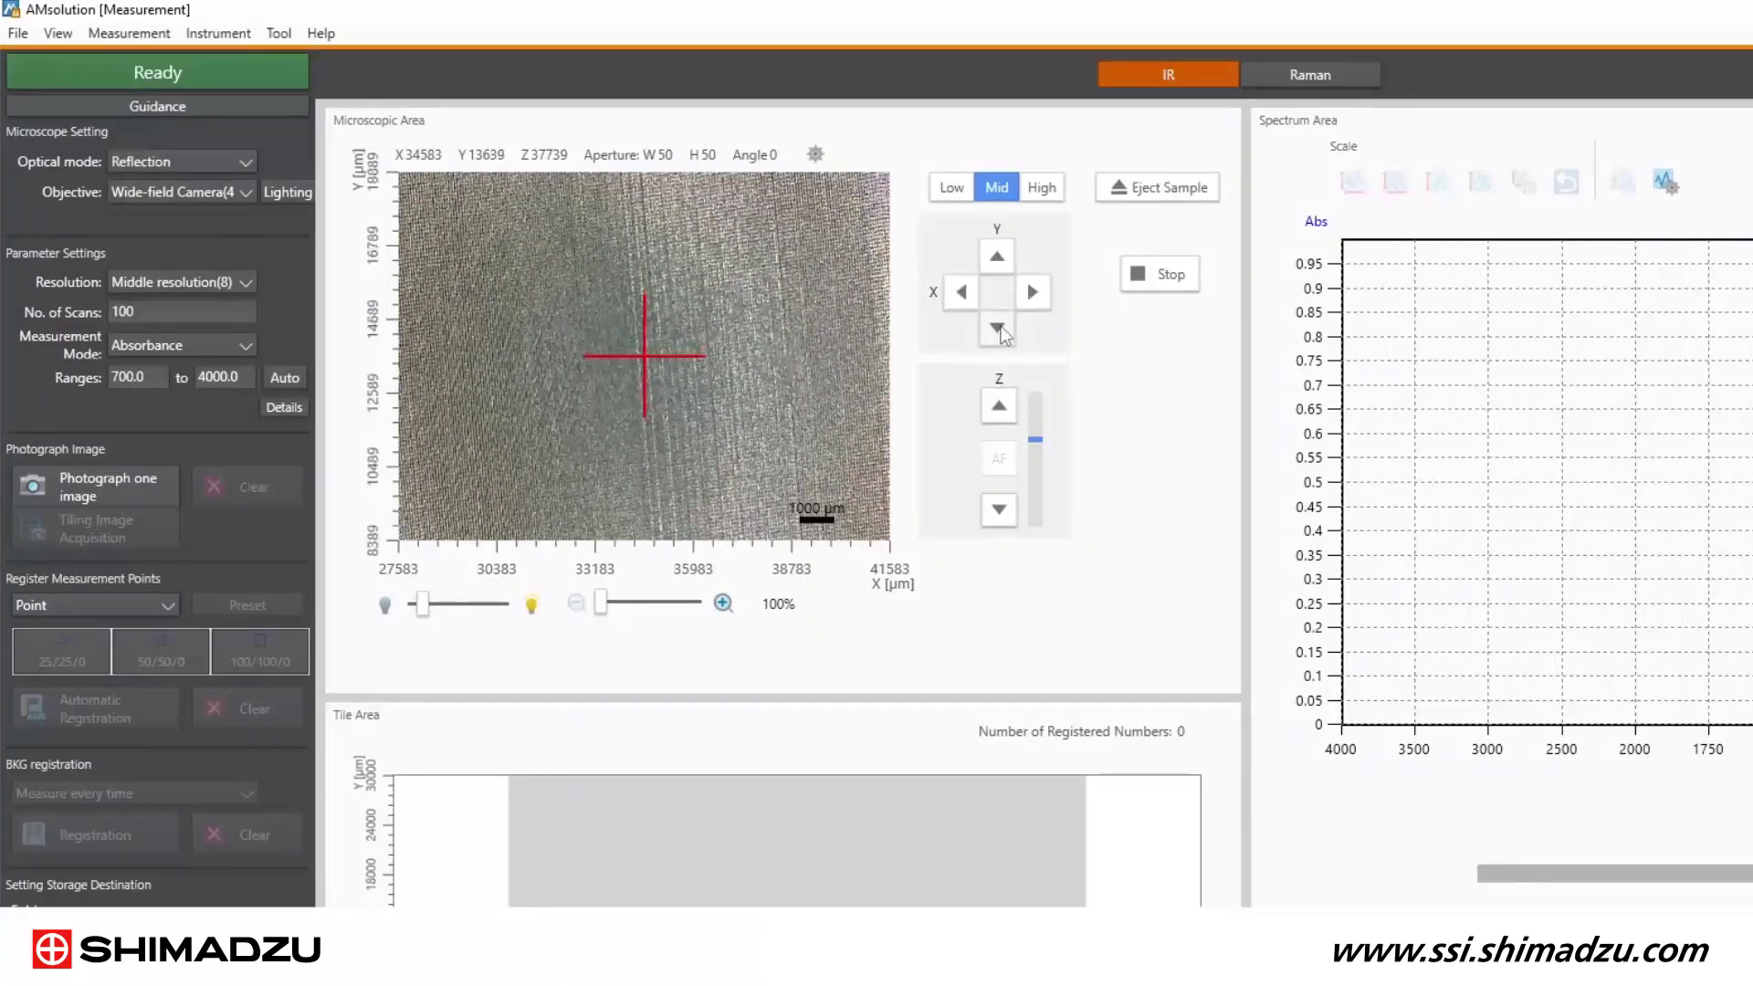
click(446, 350)
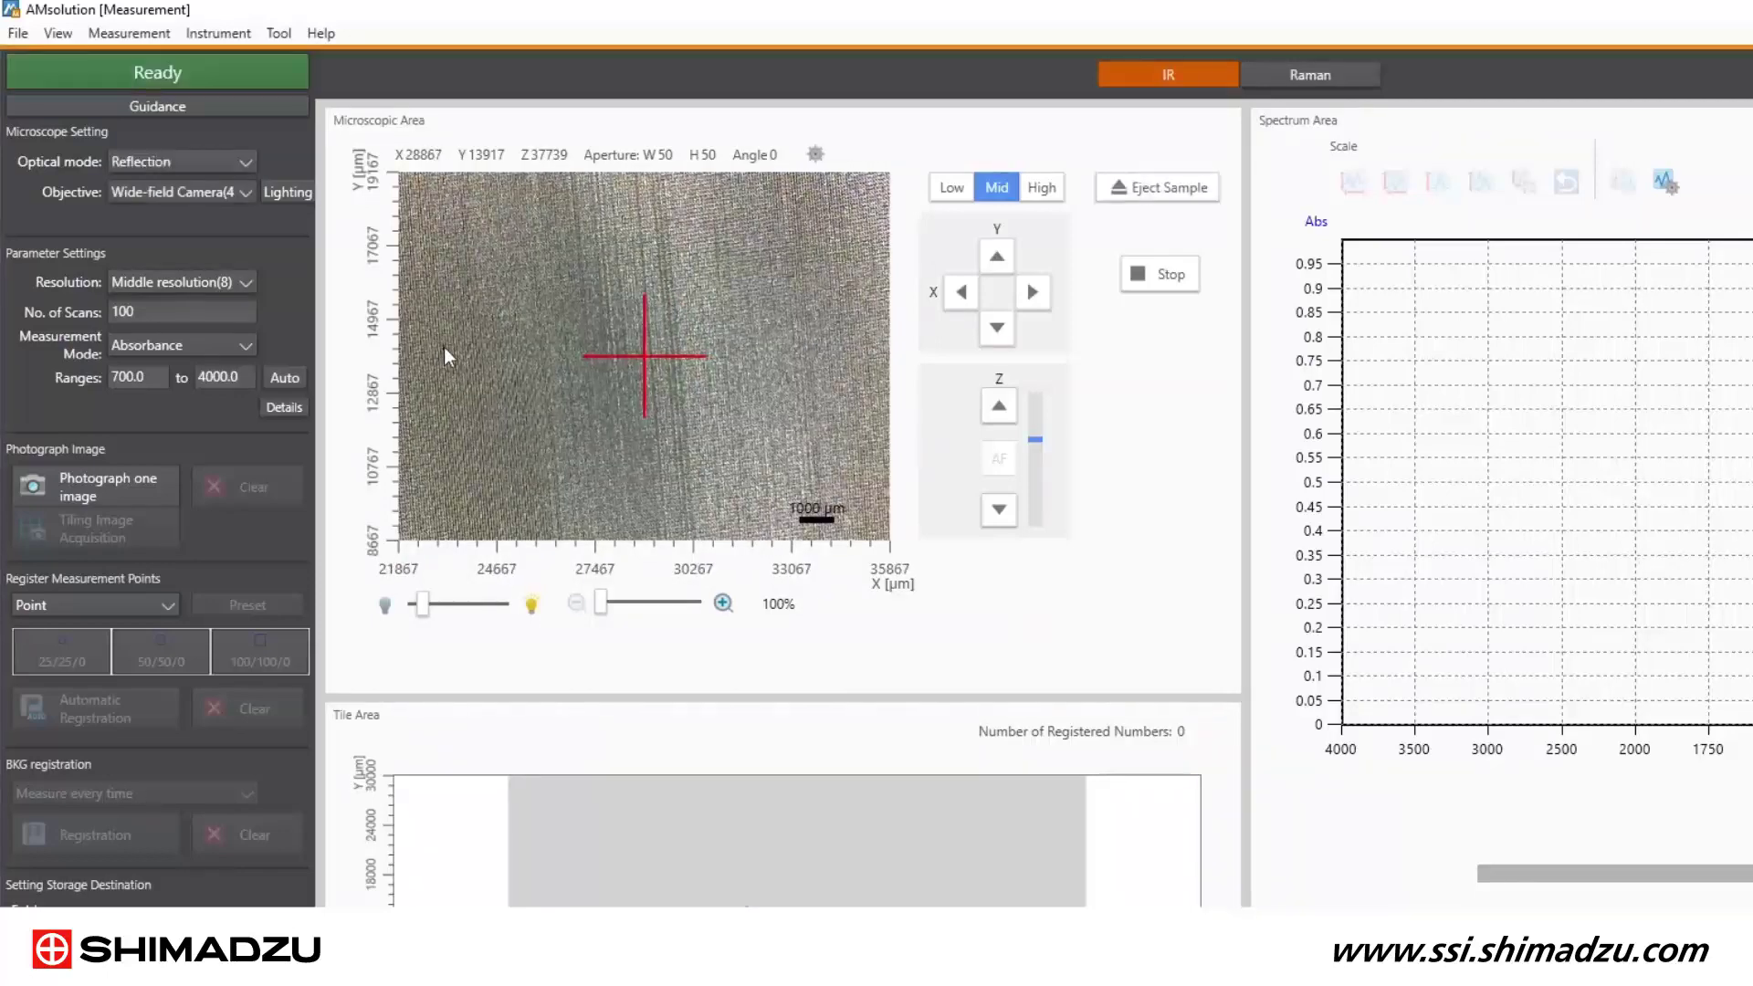
click(868, 298)
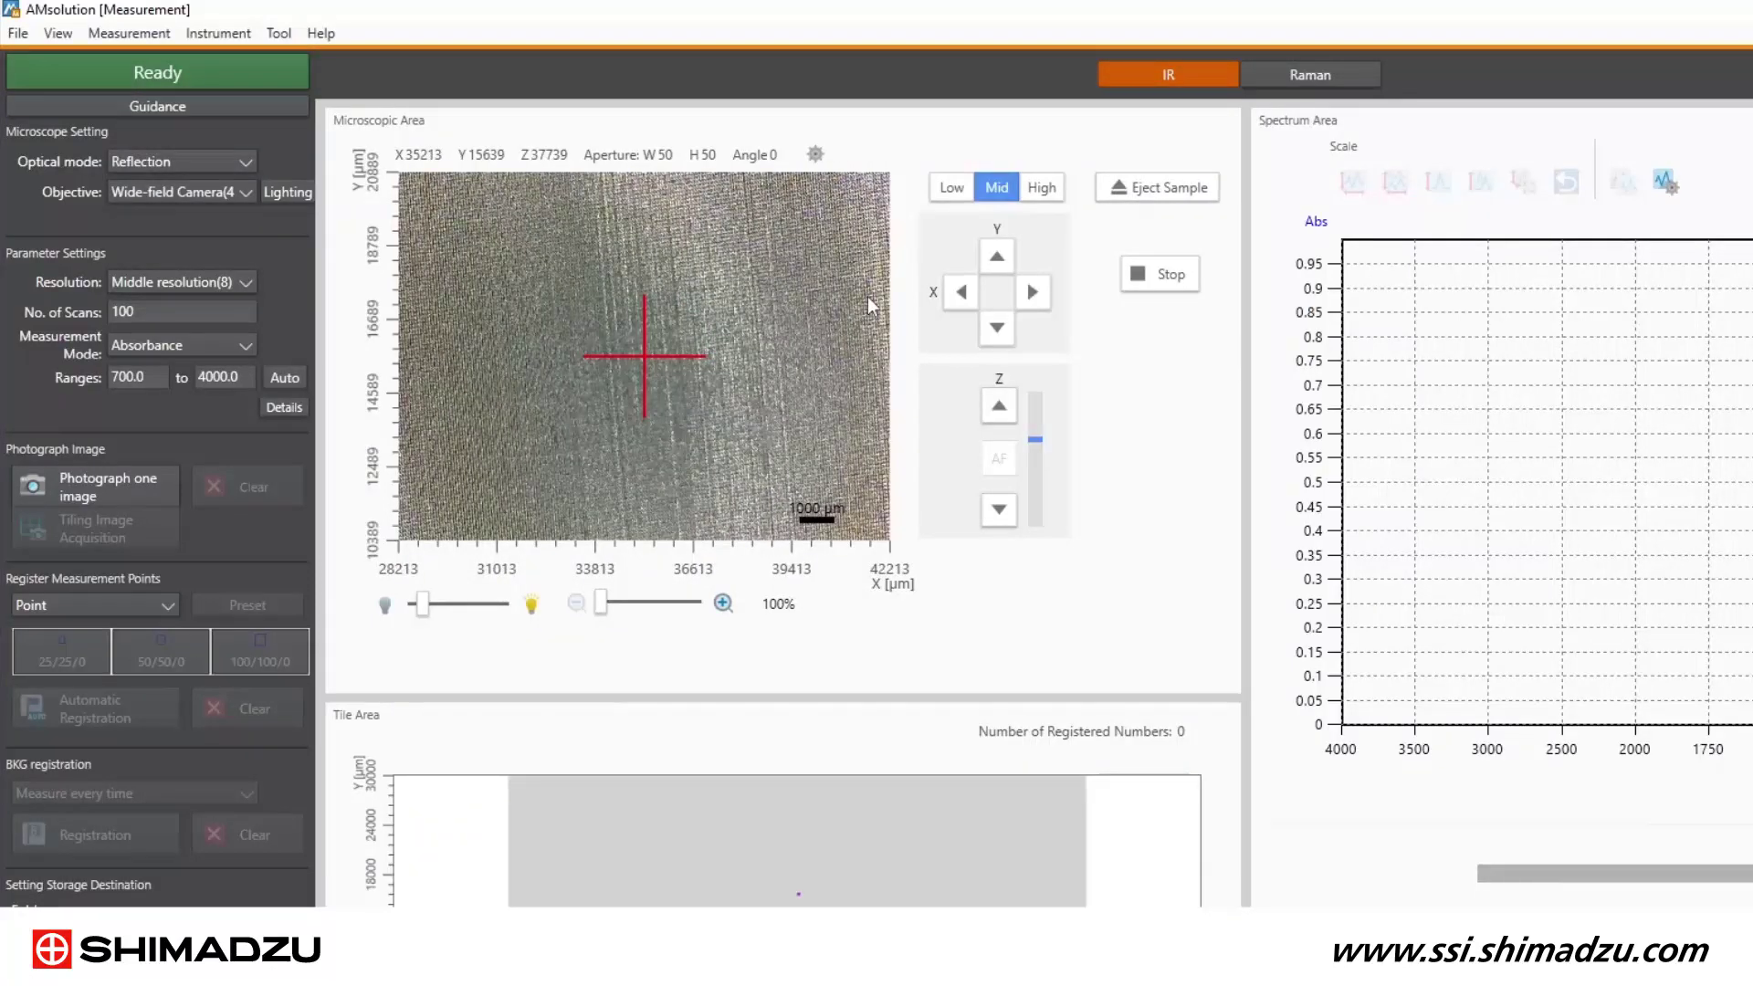
click(95, 489)
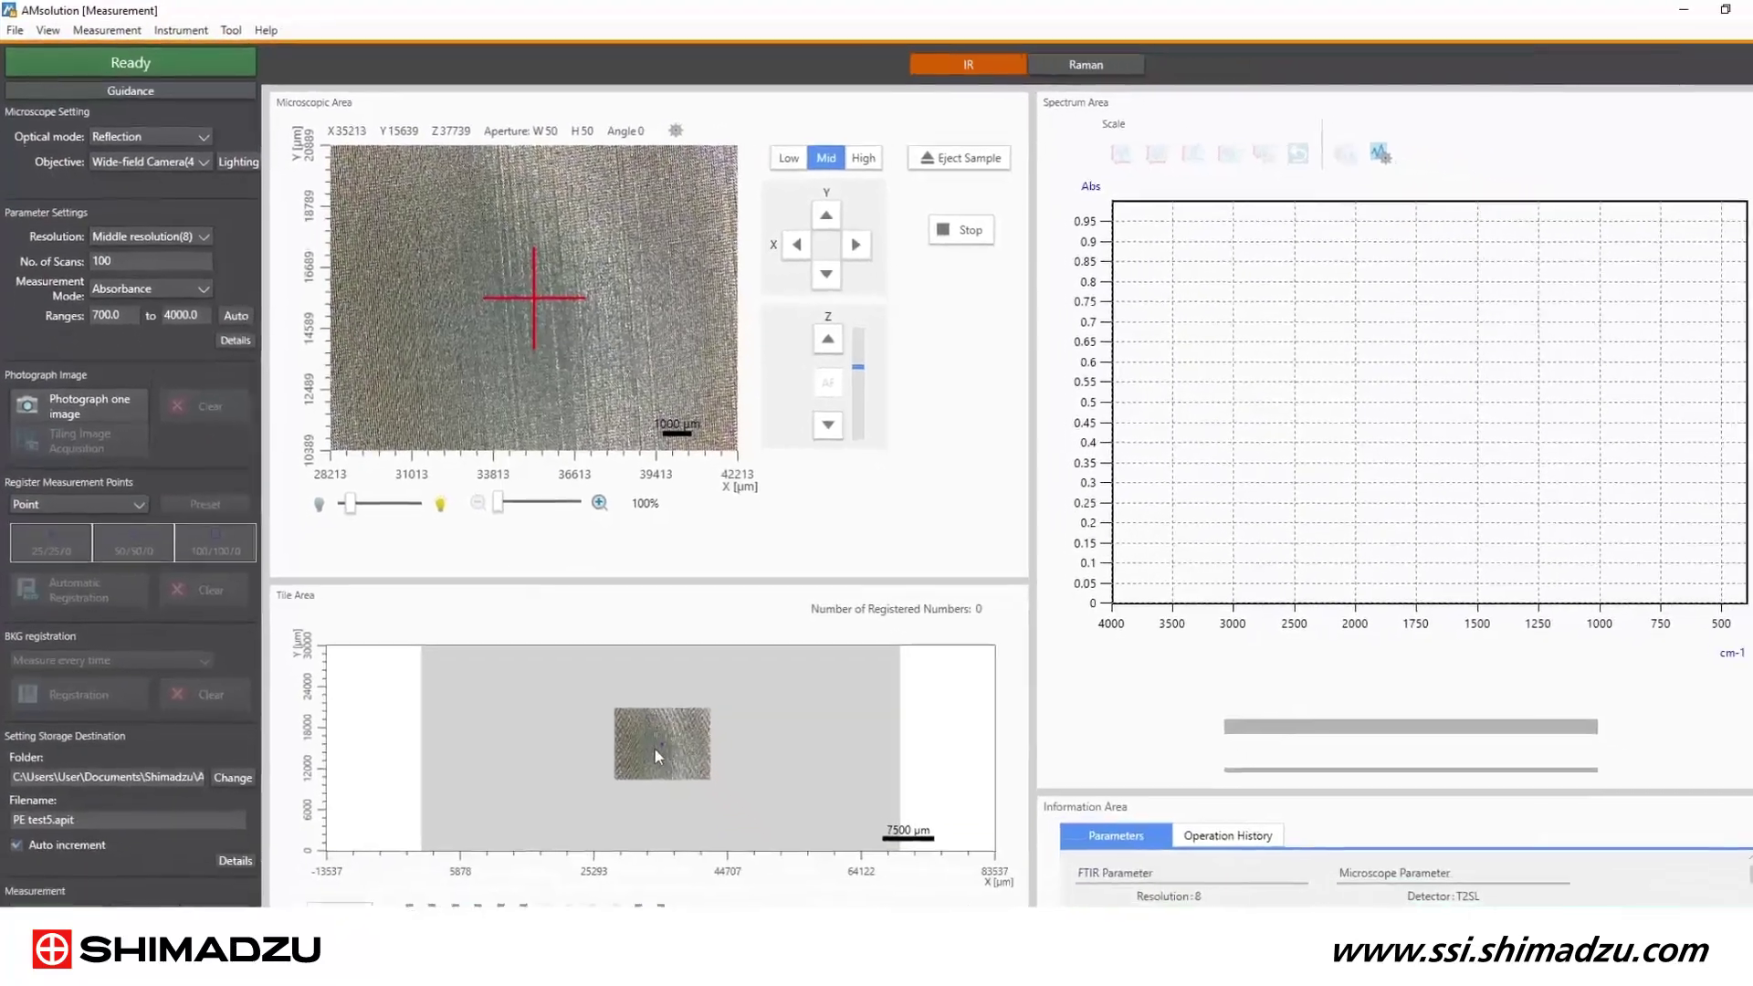
Switch the objective to the 15x reflection mirror.
scroll(676, 742, up, 3)
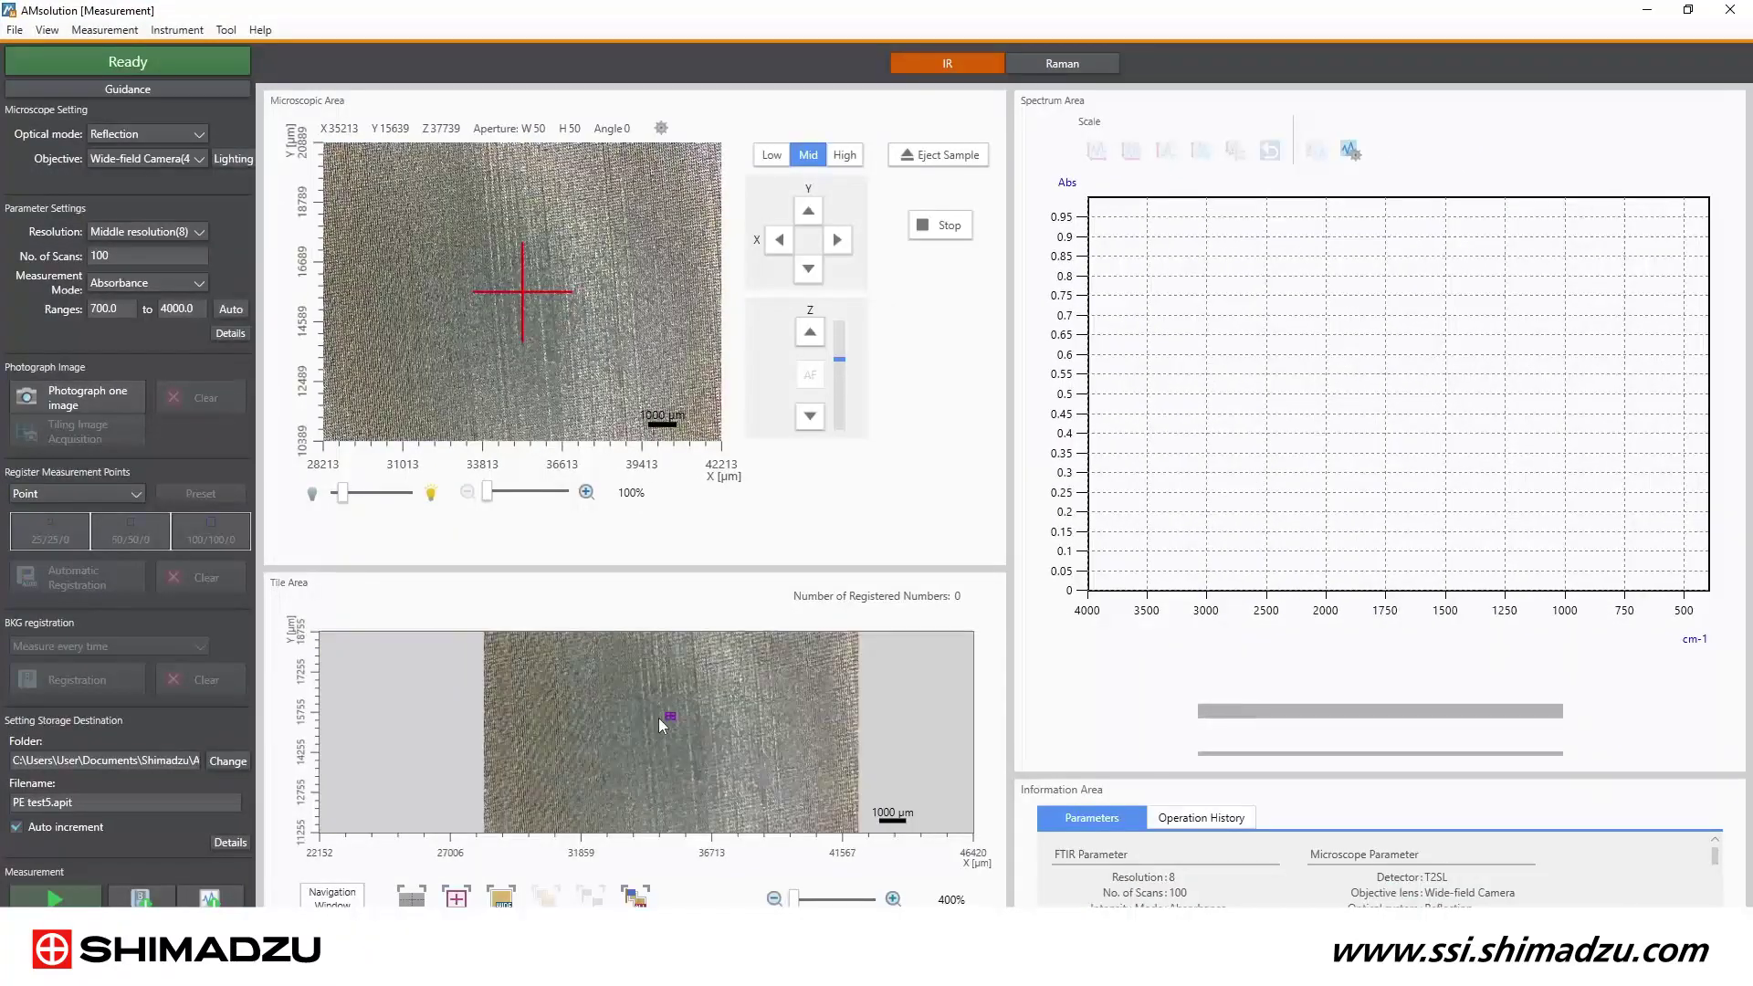
scroll(659, 717, down, 3)
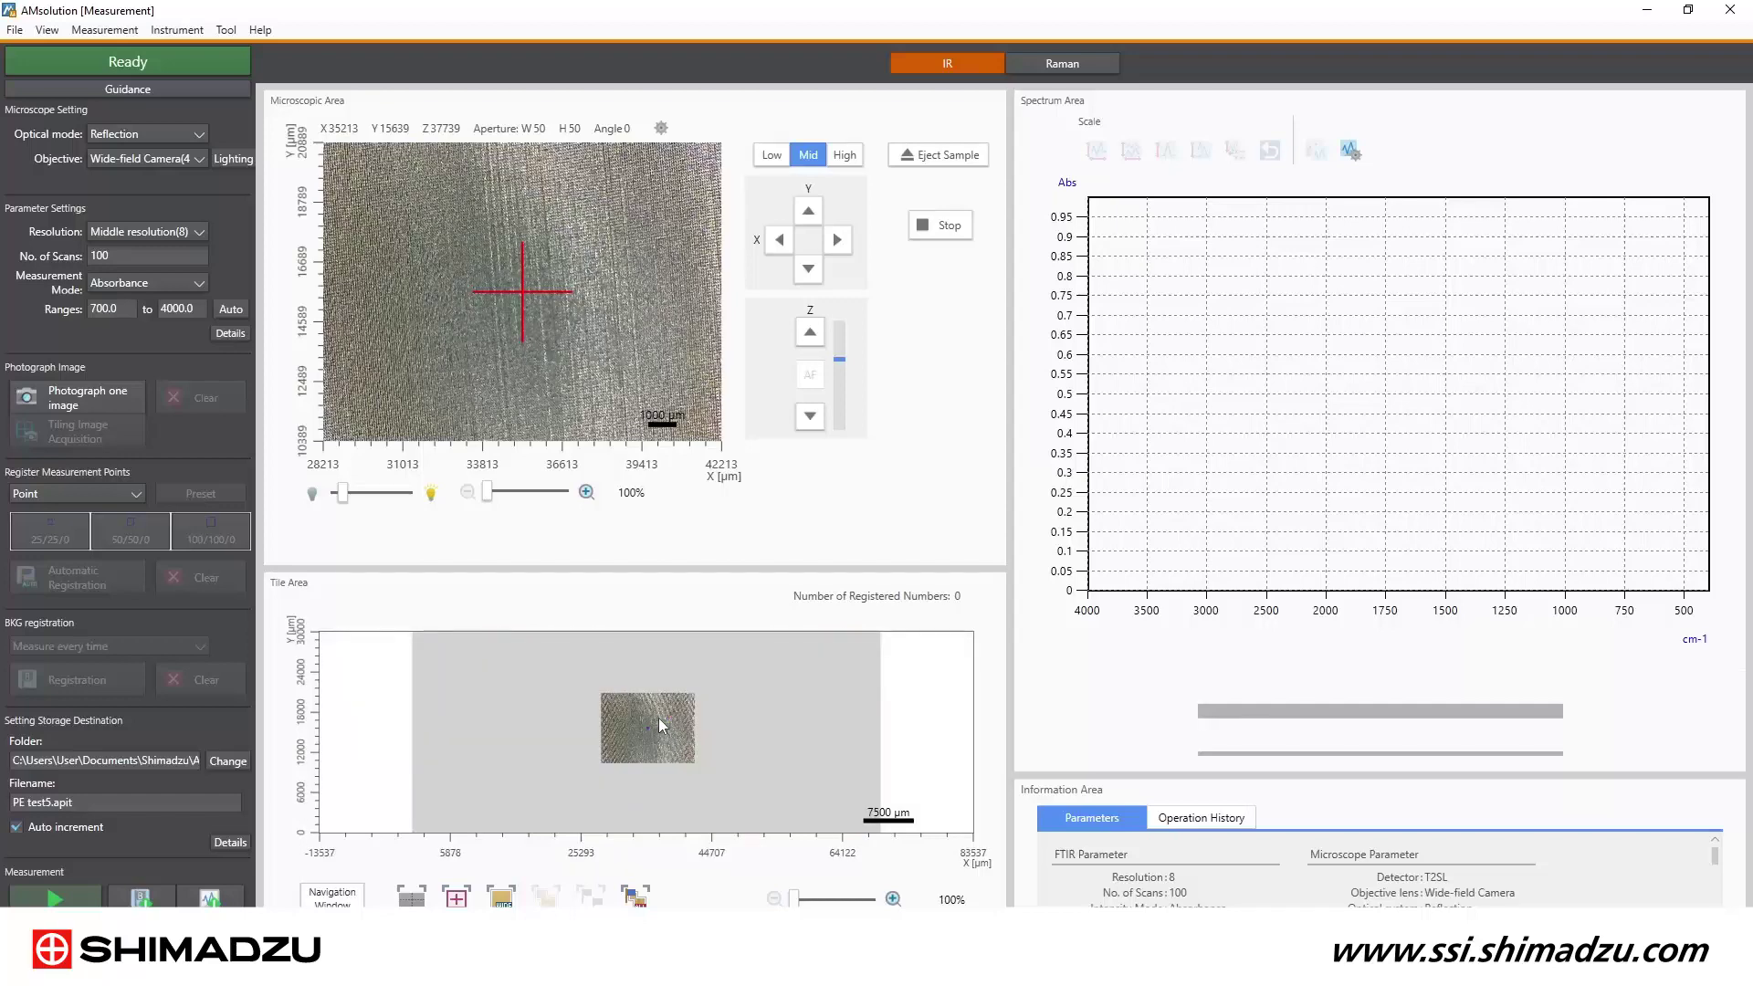
click(168, 161)
click(166, 178)
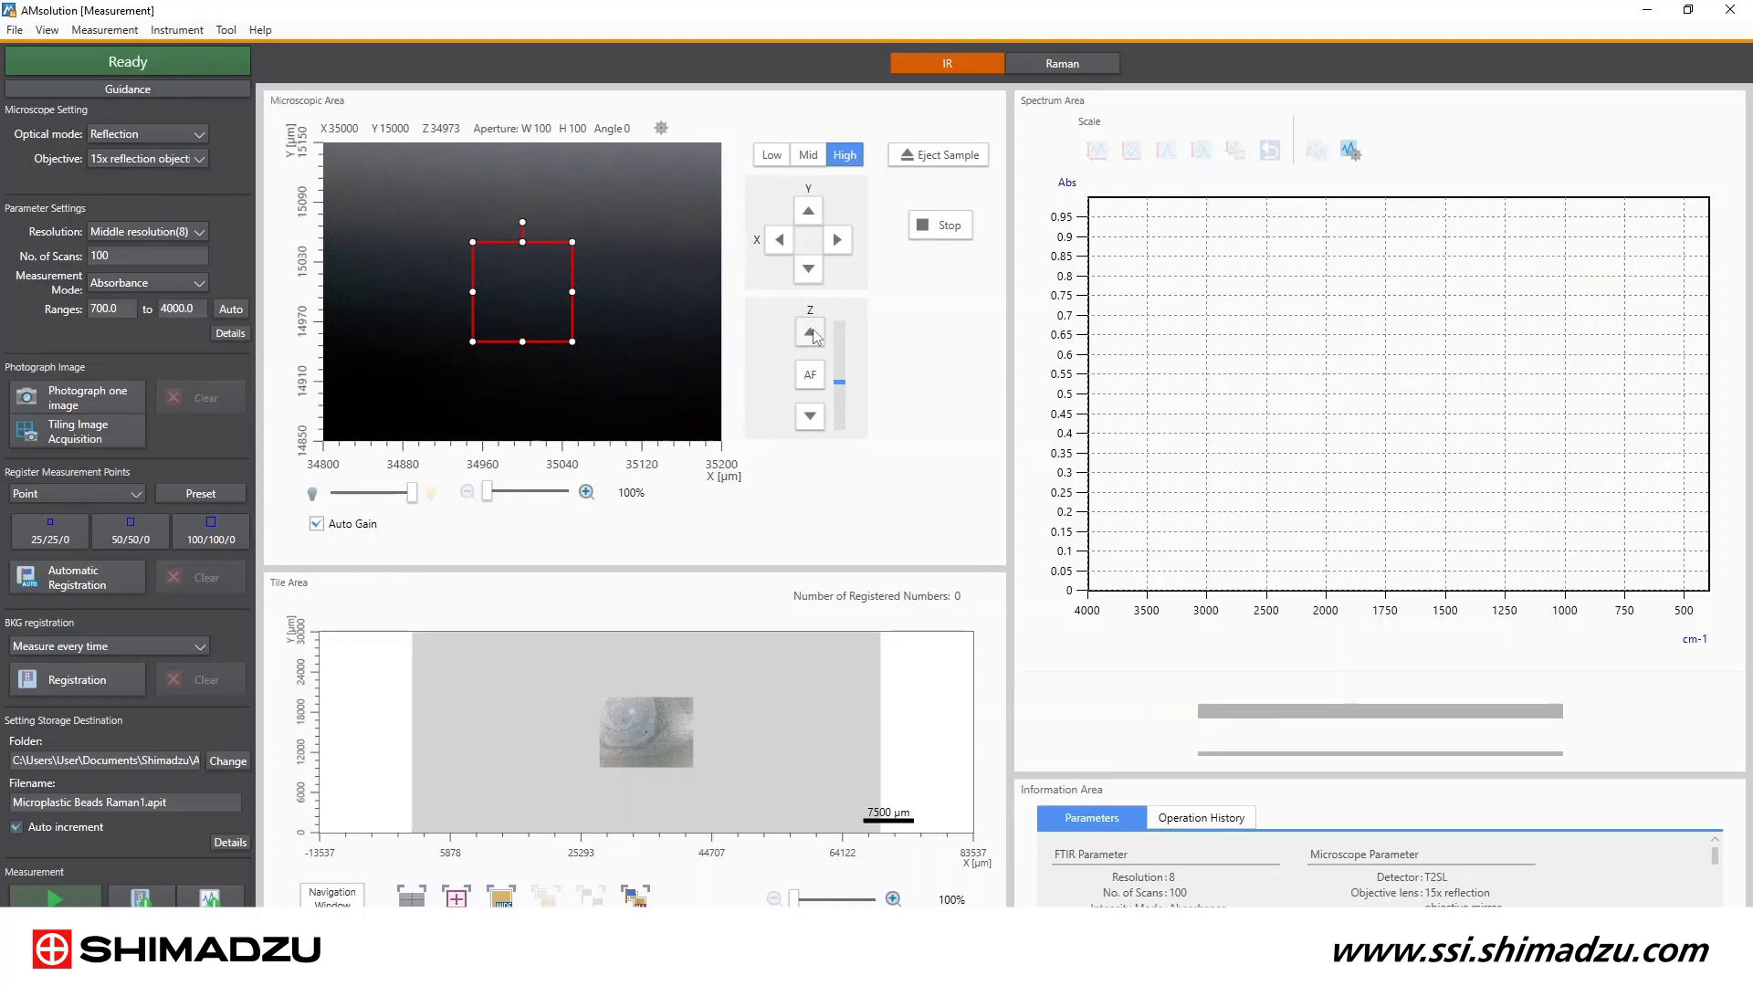
Raise focus until the beads appear, zoom the tile image, and move onto a bead cluster.
click(814, 335)
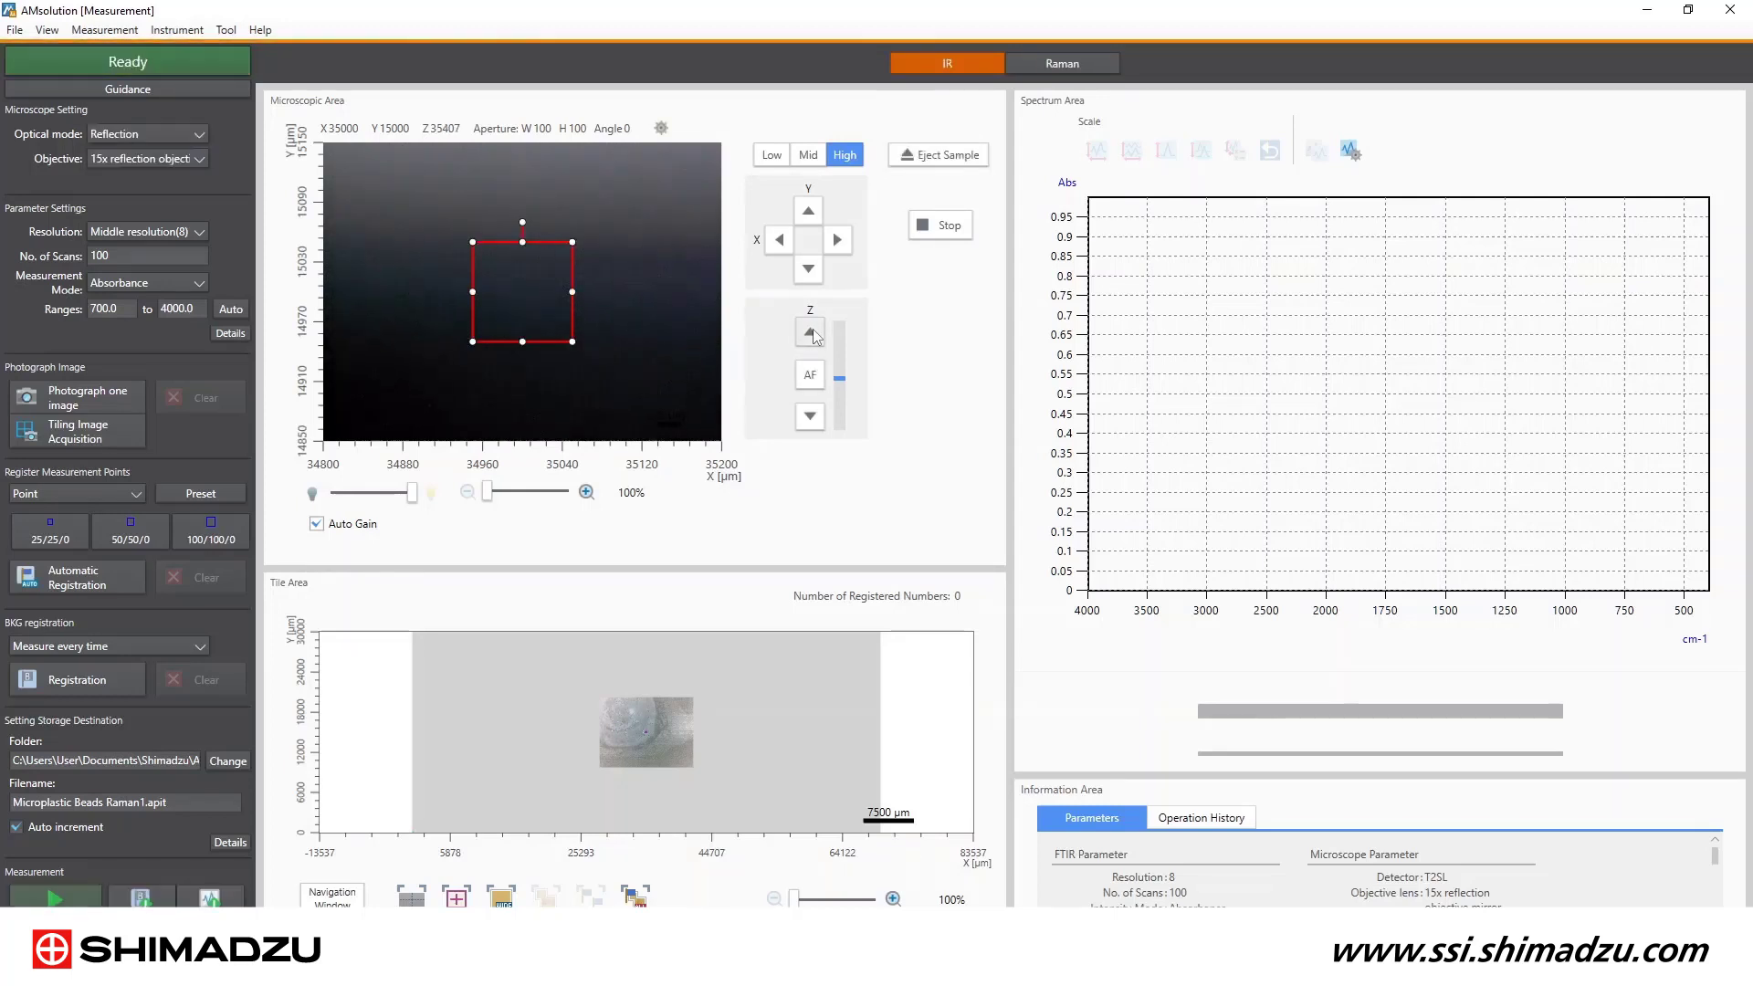
click(813, 334)
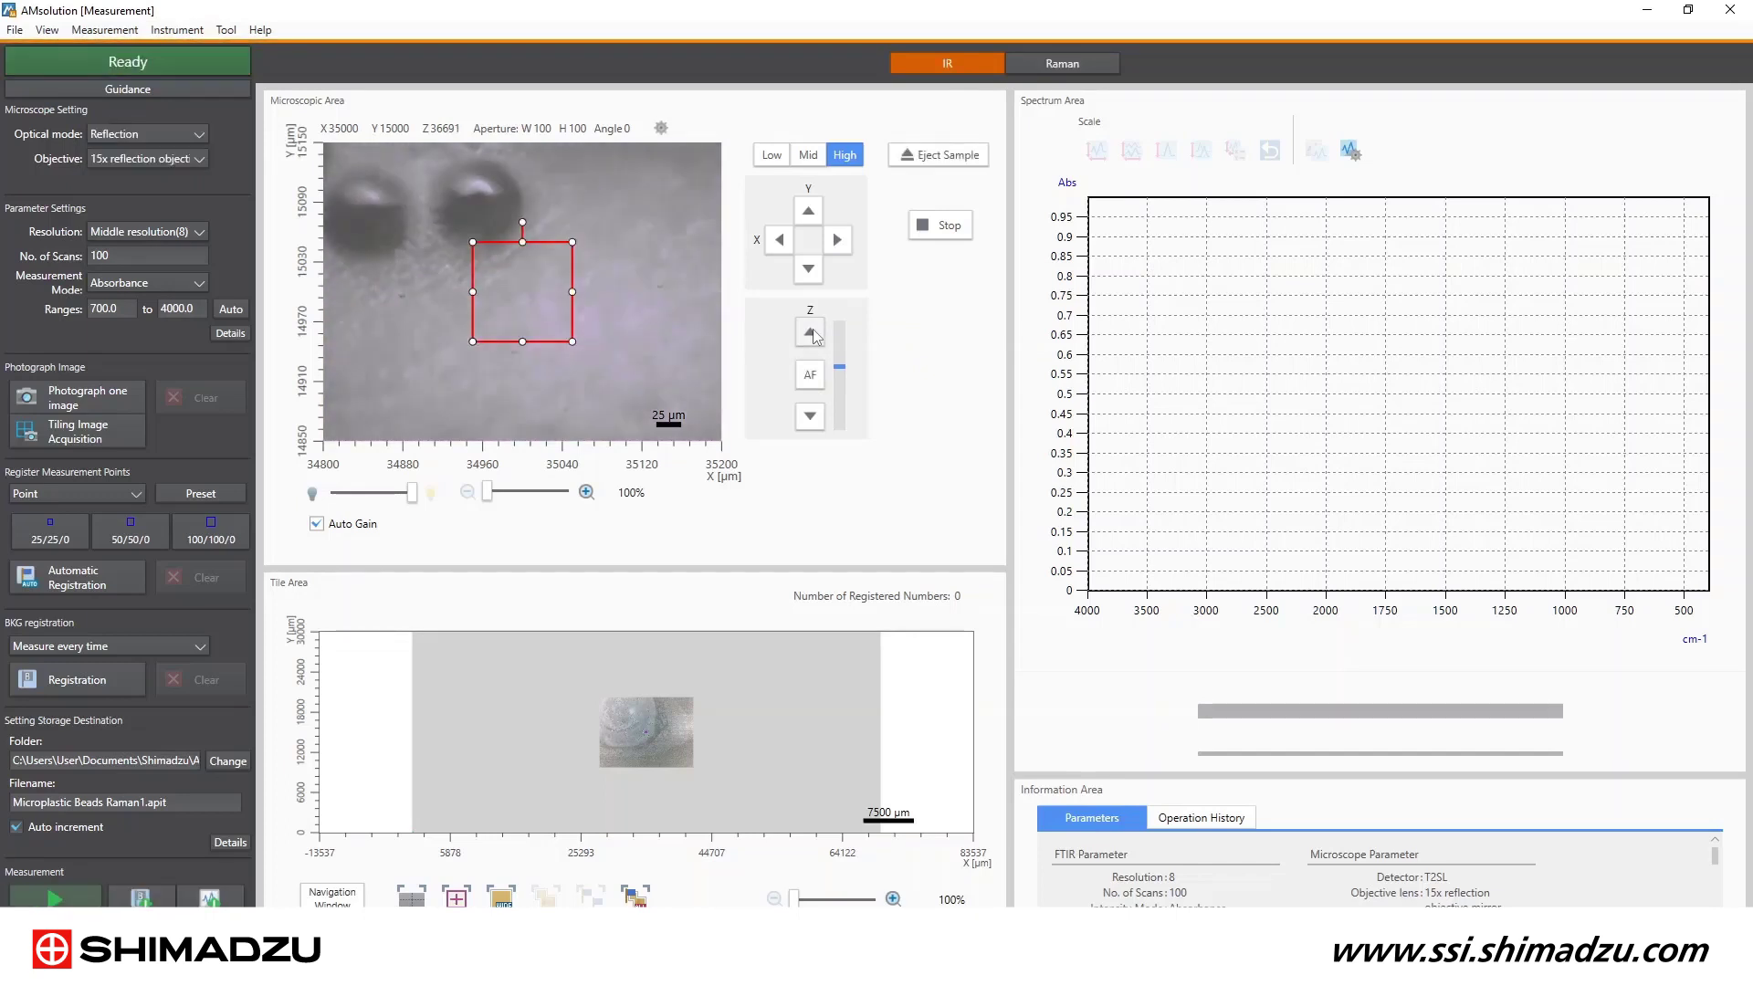
scroll(648, 732, up, 5)
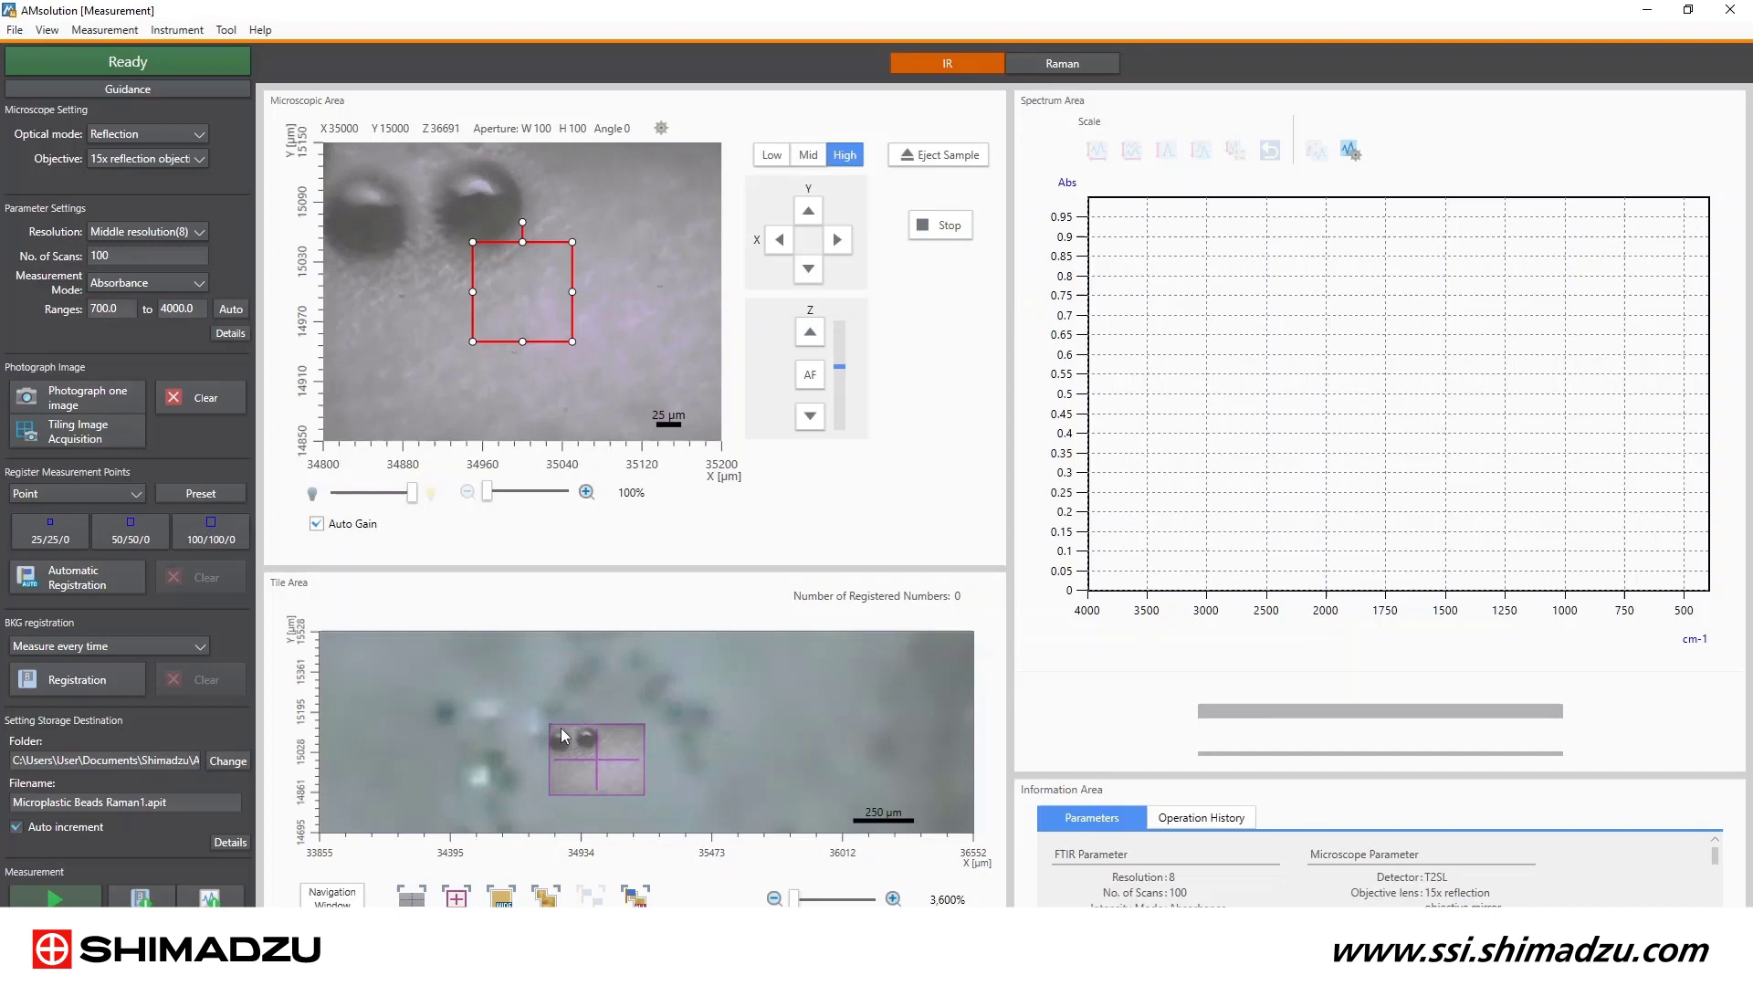
double_click(479, 763)
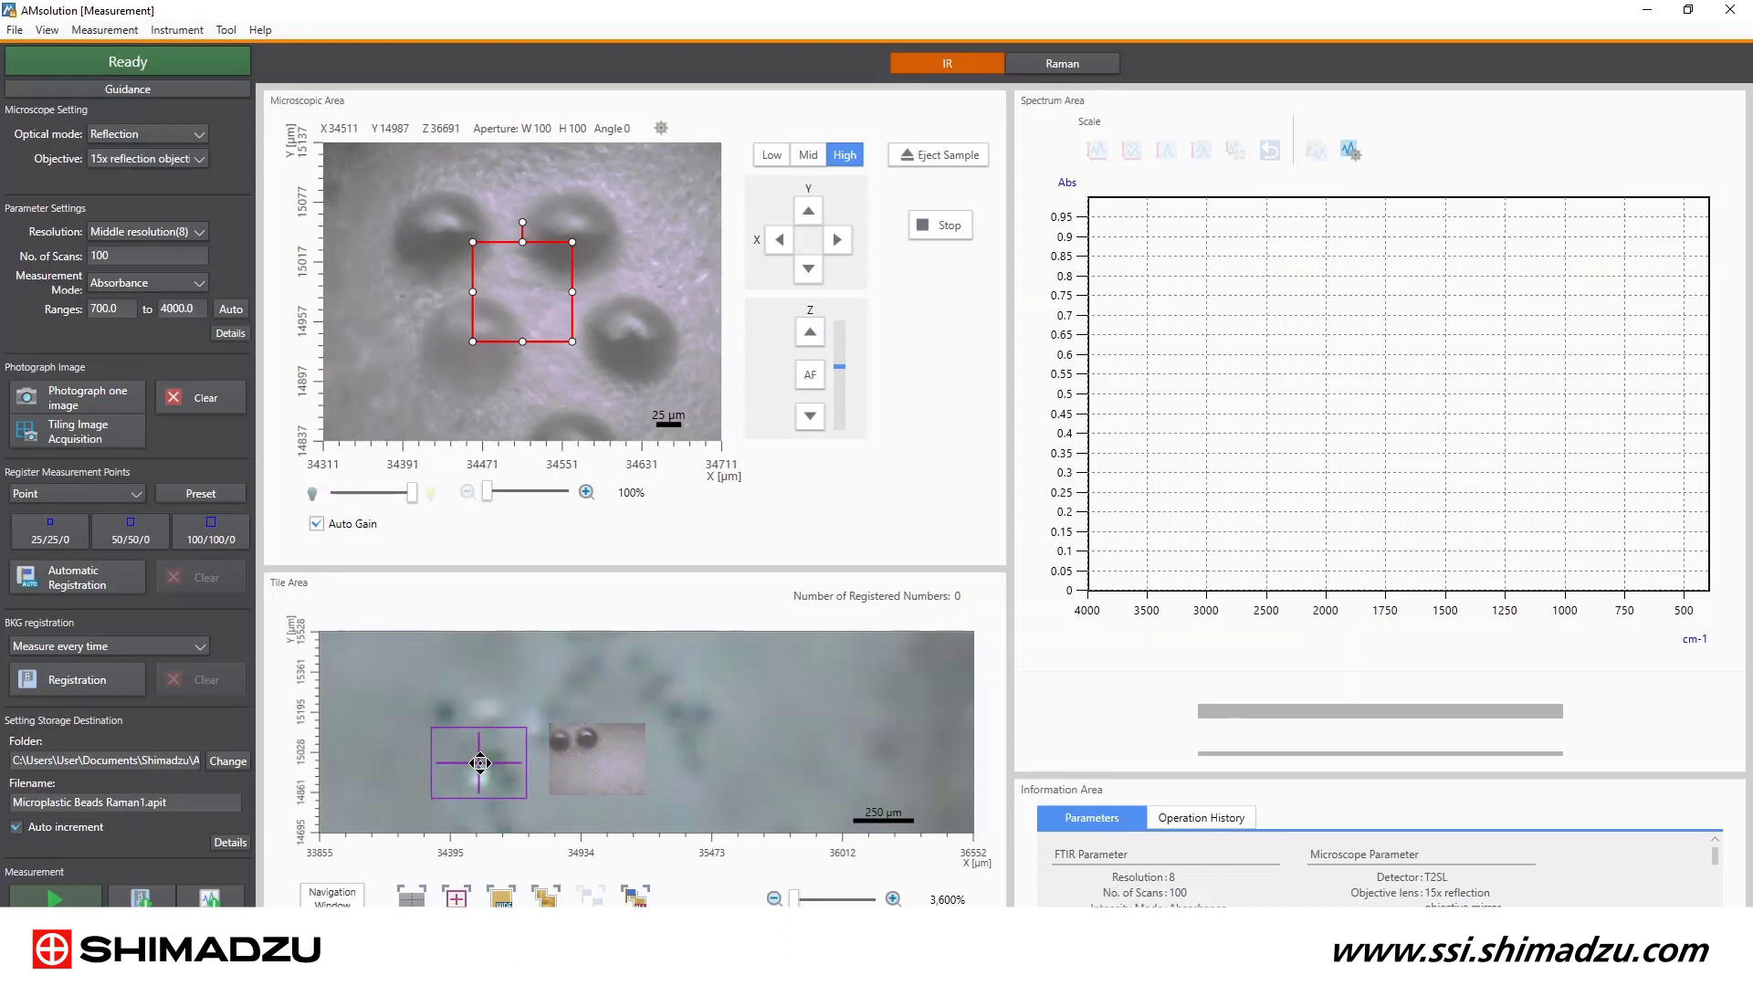
Fine-focus the beads at Low speed, photograph the view into the tile image, and pick the 50/50/0 aperture.
click(771, 156)
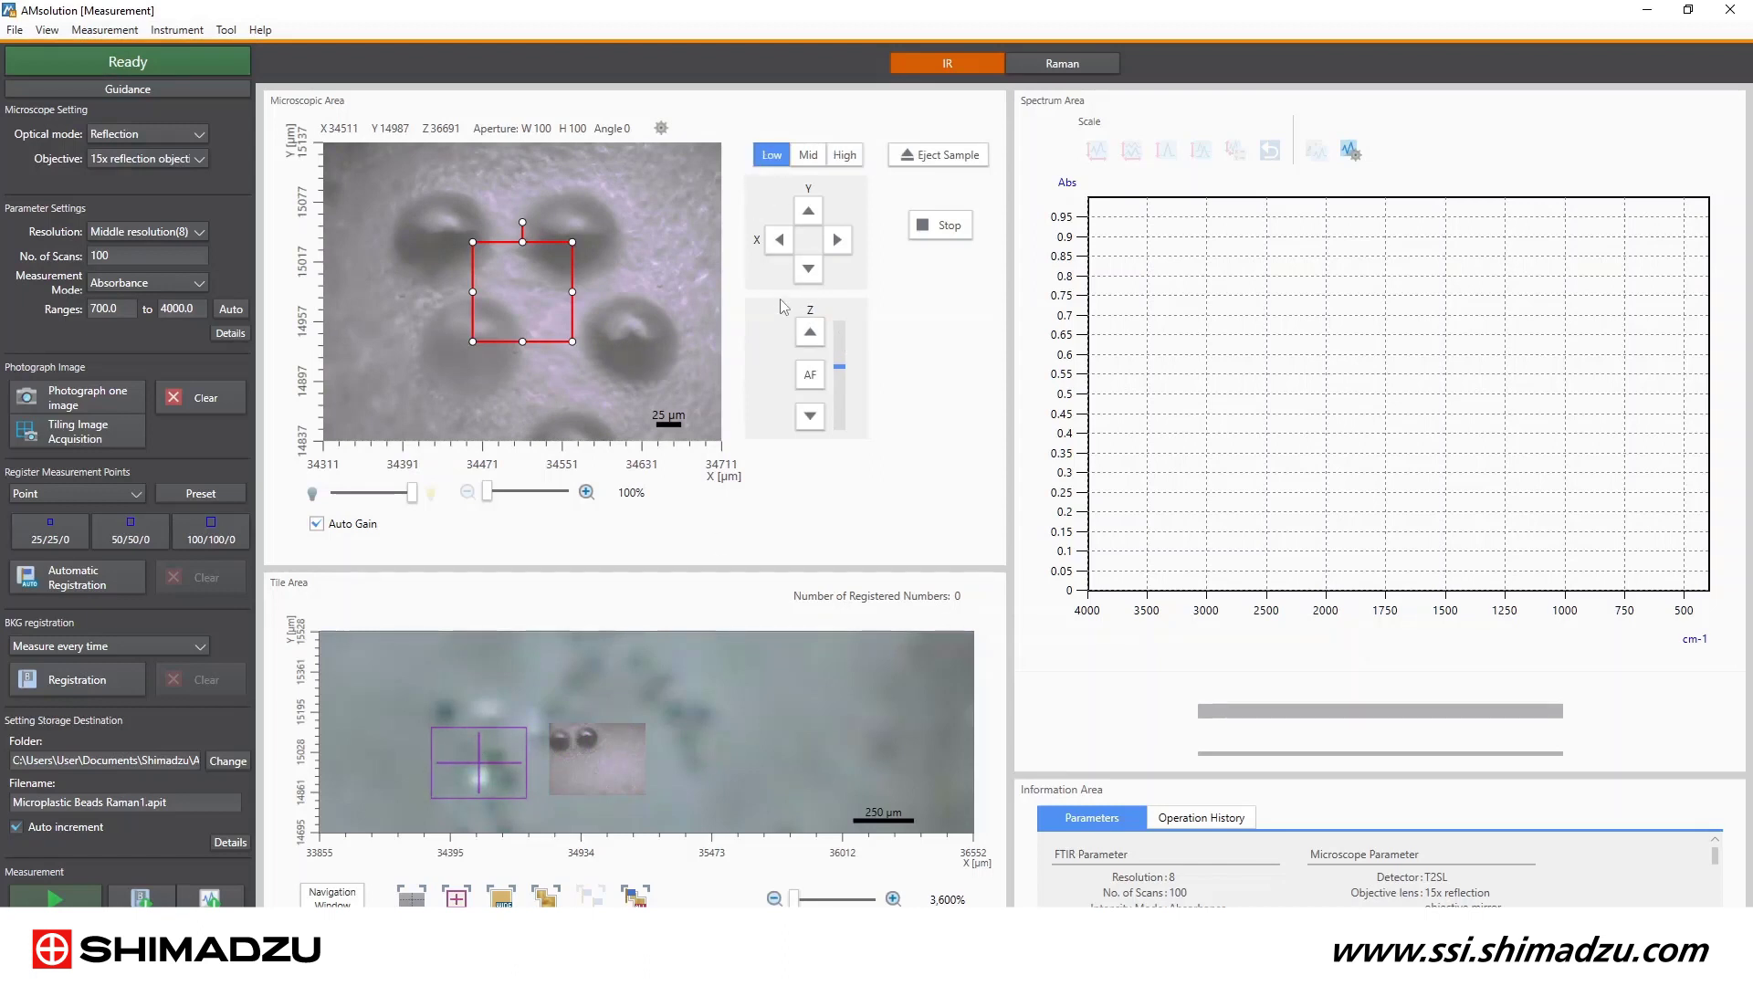
click(810, 417)
click(810, 418)
click(810, 418)
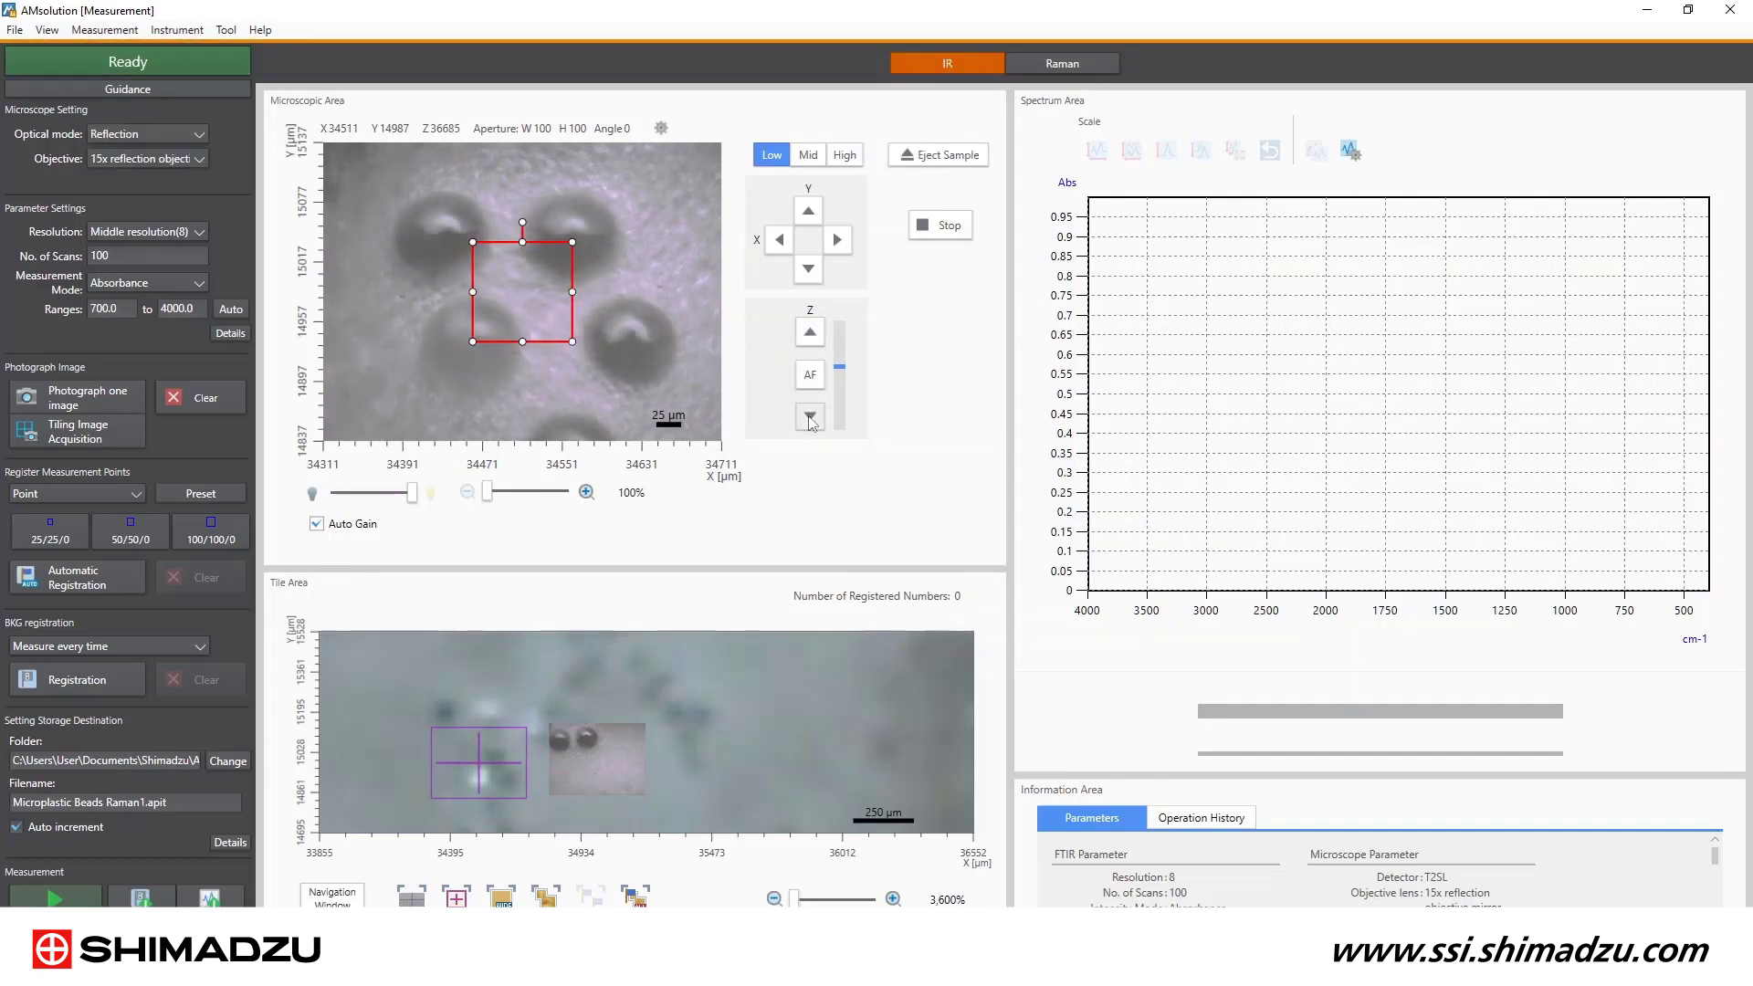
click(809, 417)
click(810, 418)
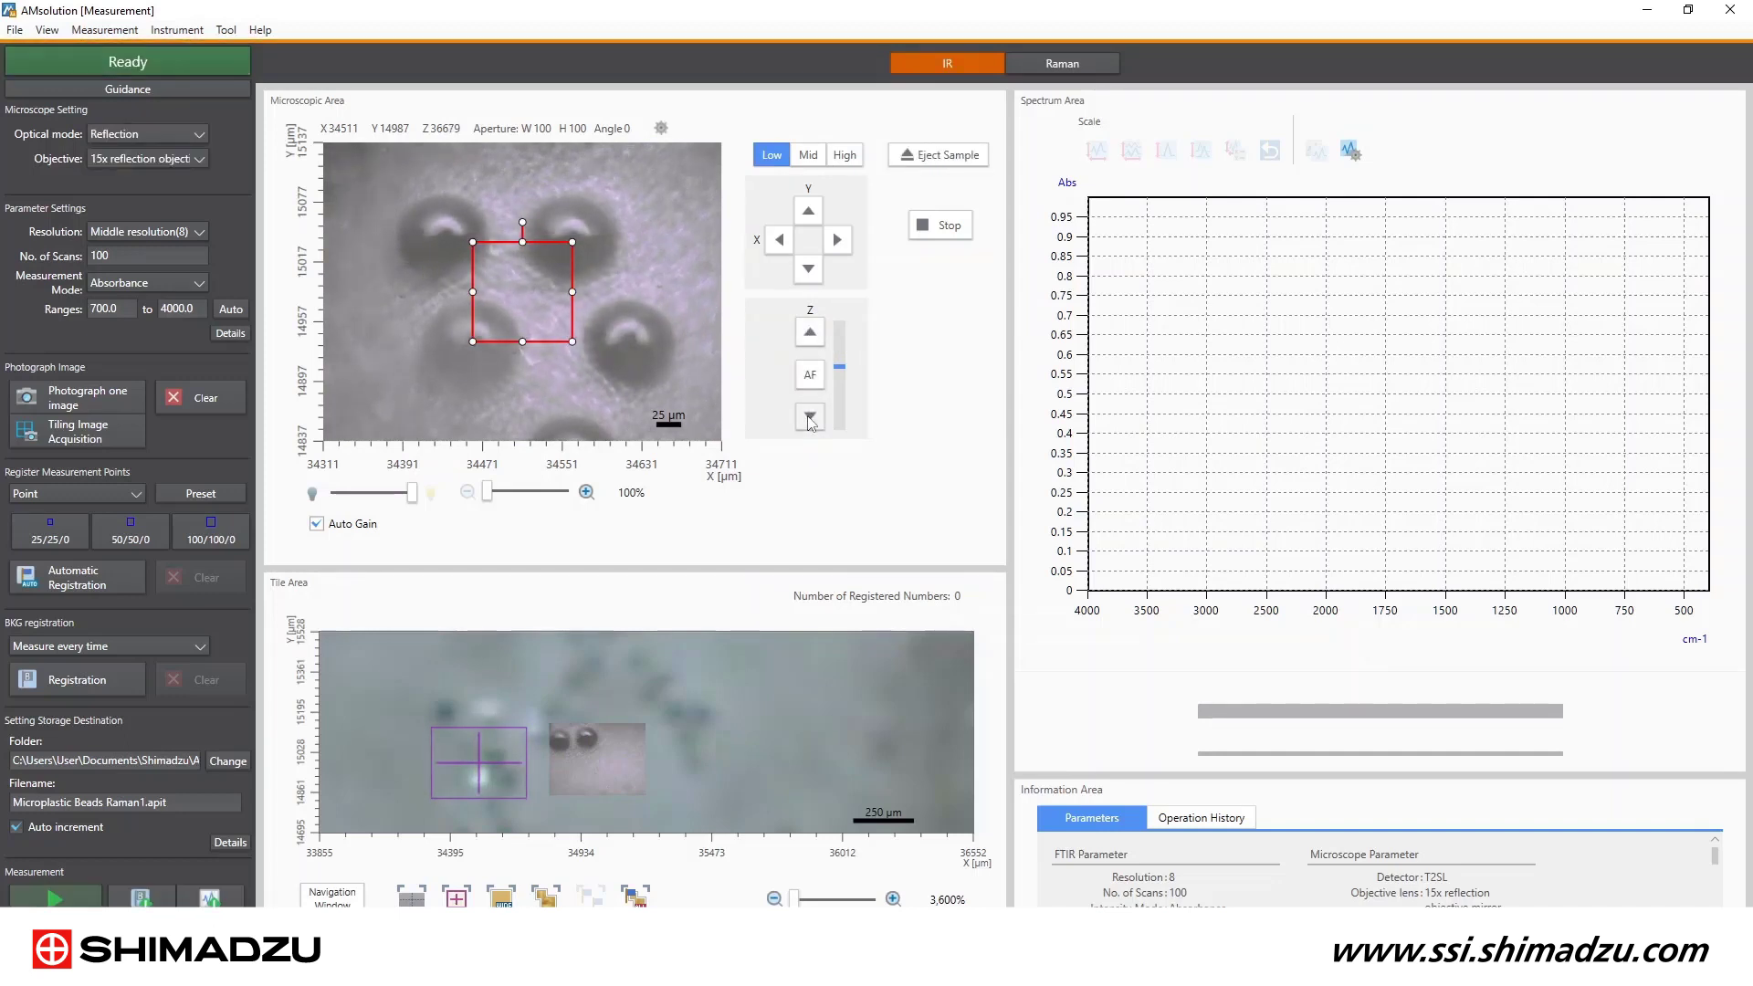
click(101, 393)
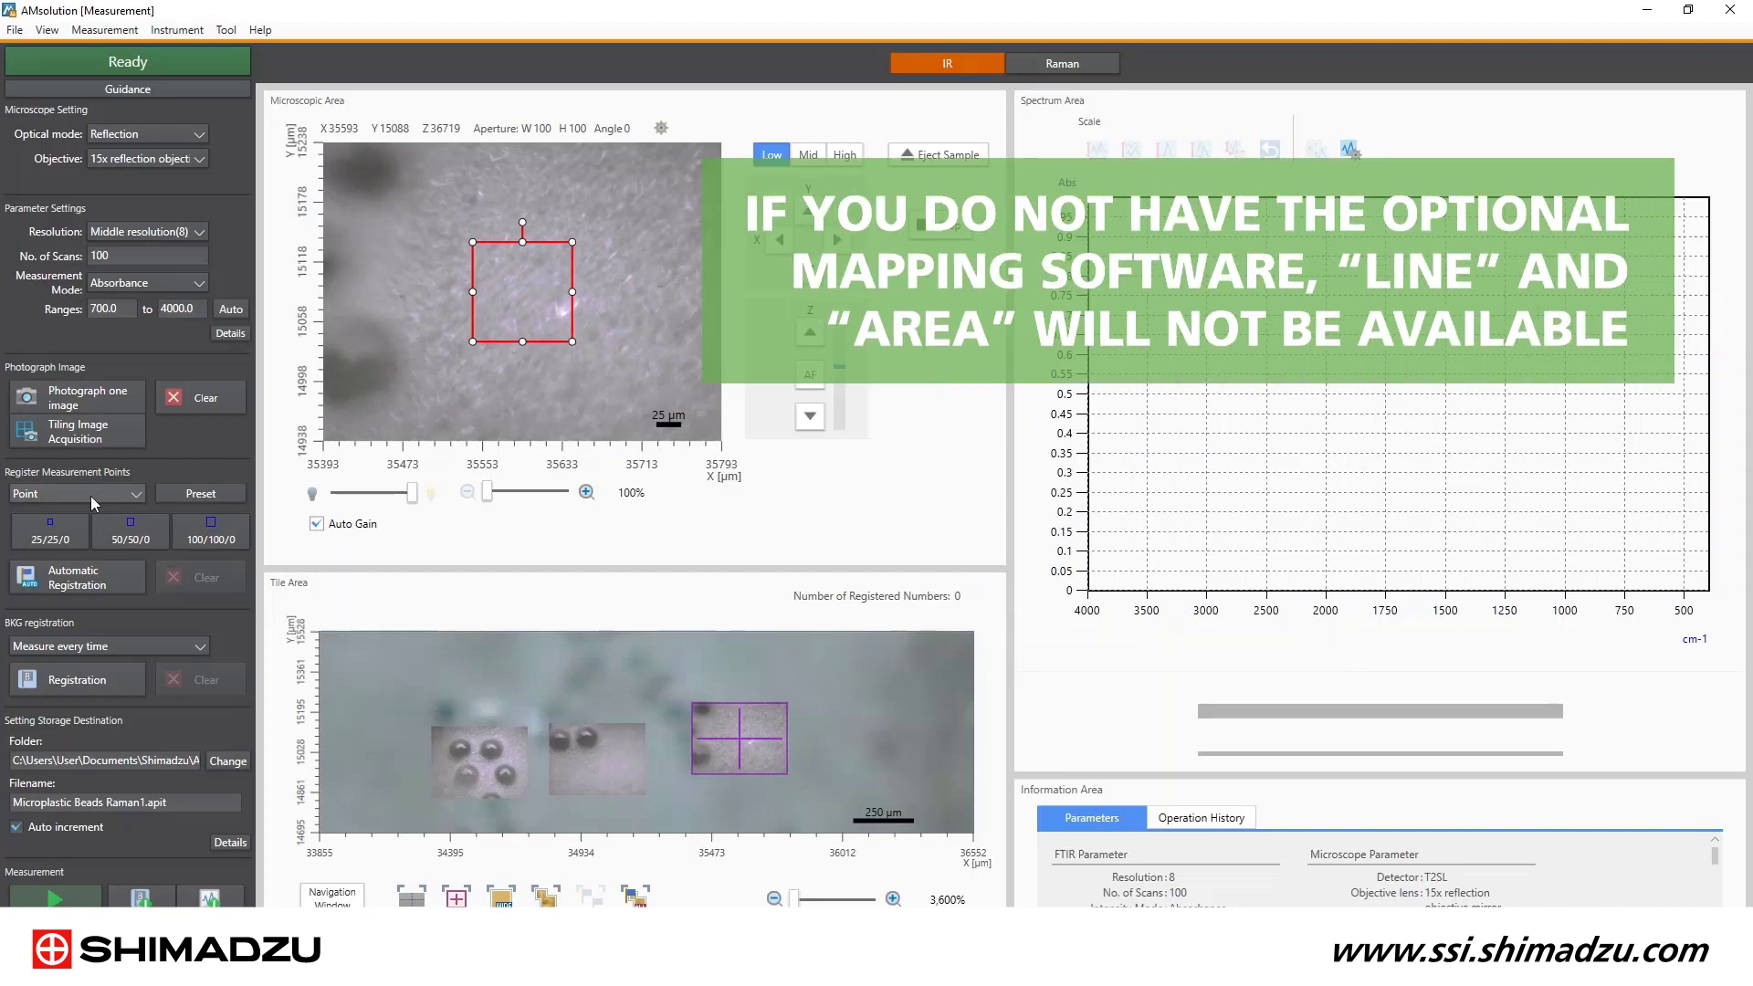
click(130, 530)
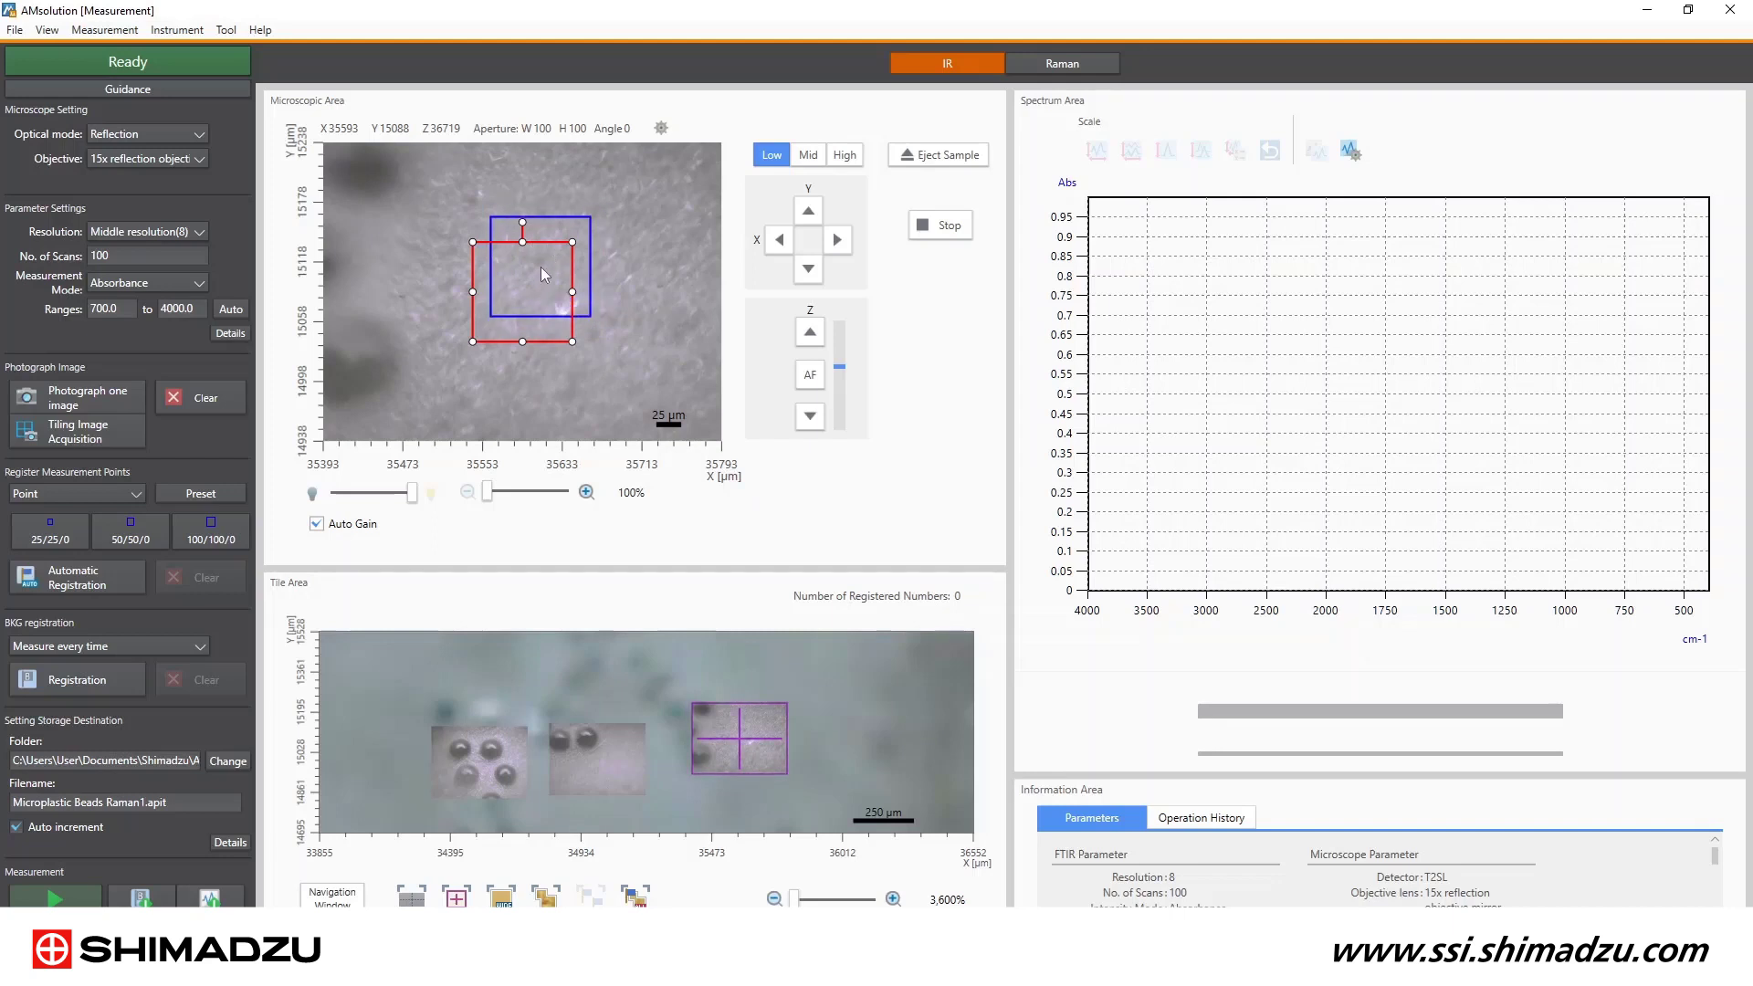
Register point 1 on a bead as a 173 × 164 area rotated 38°, then move to the middle tile.
click(541, 267)
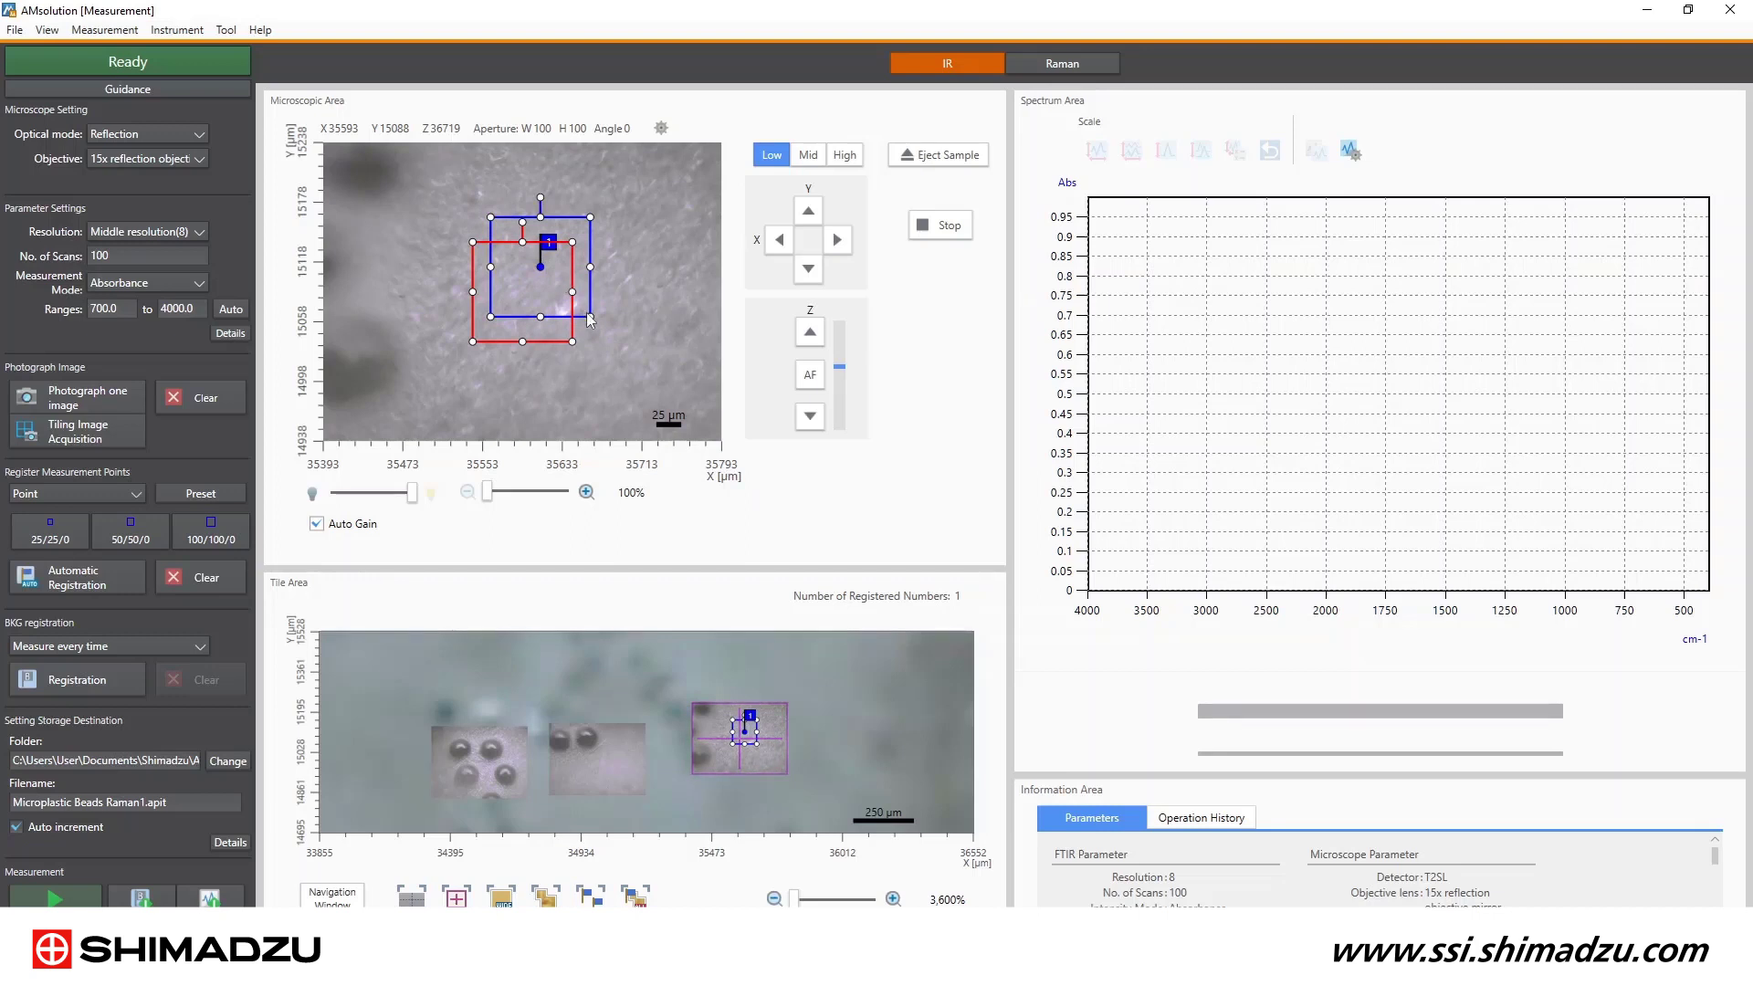
drag(590, 316, 629, 348)
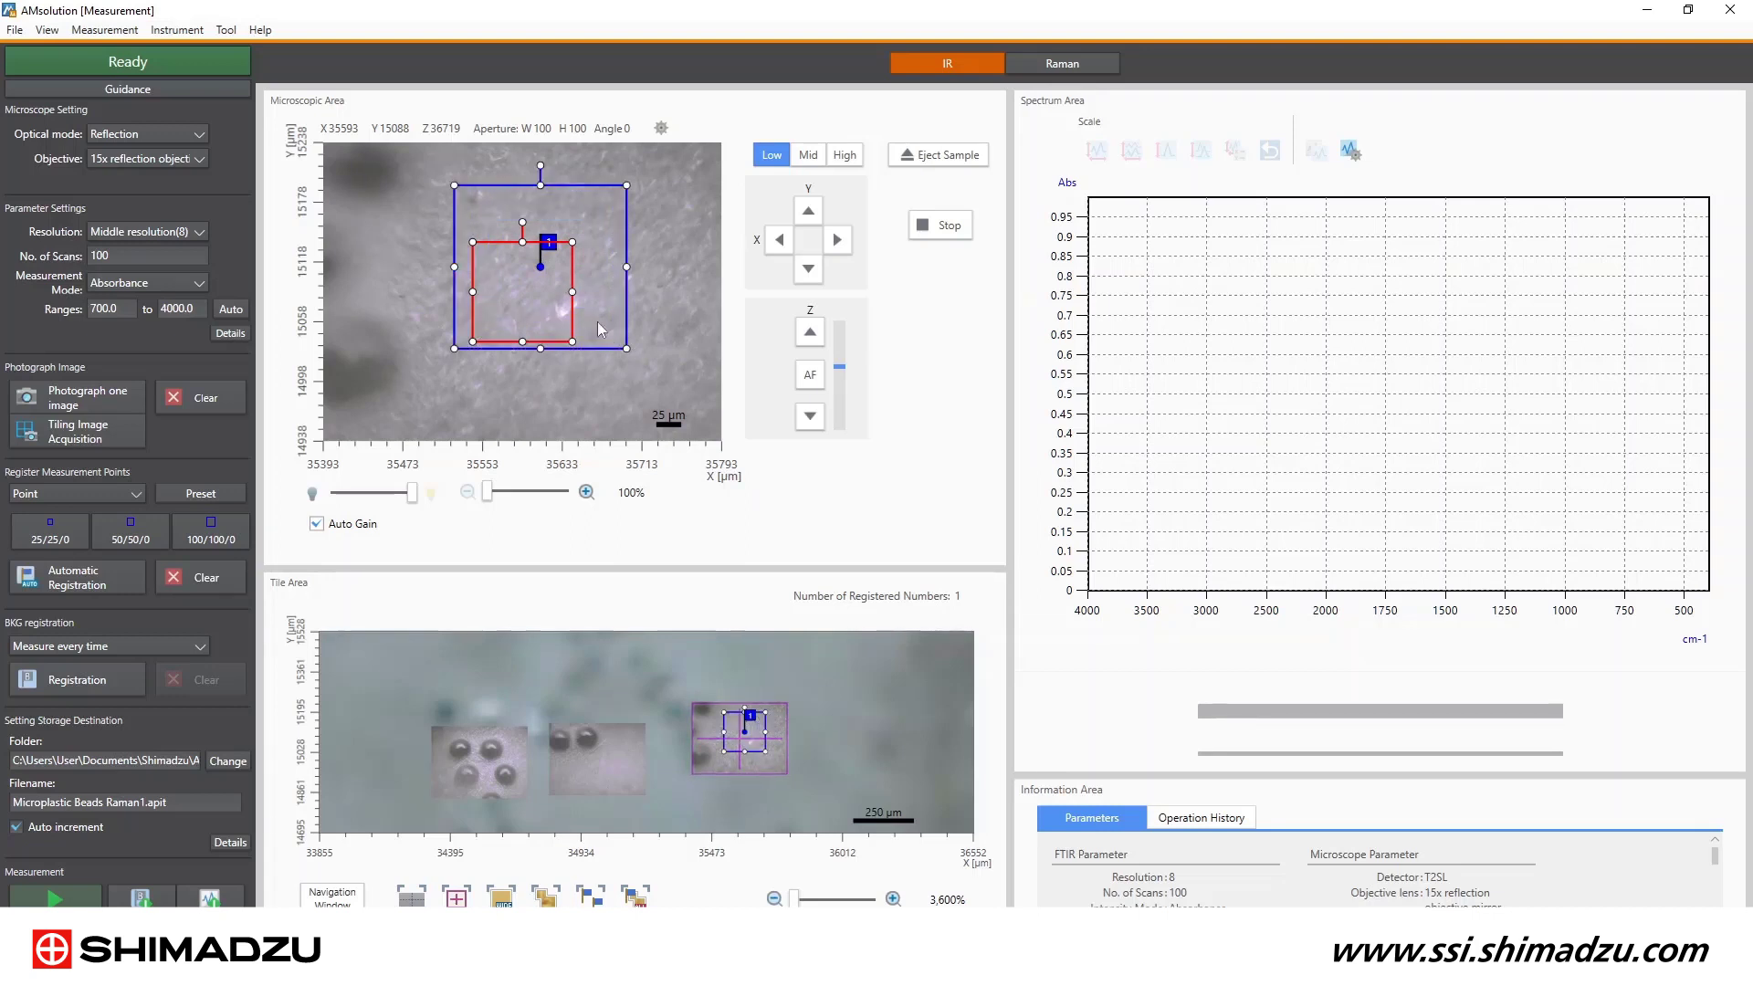
drag(548, 267, 581, 288)
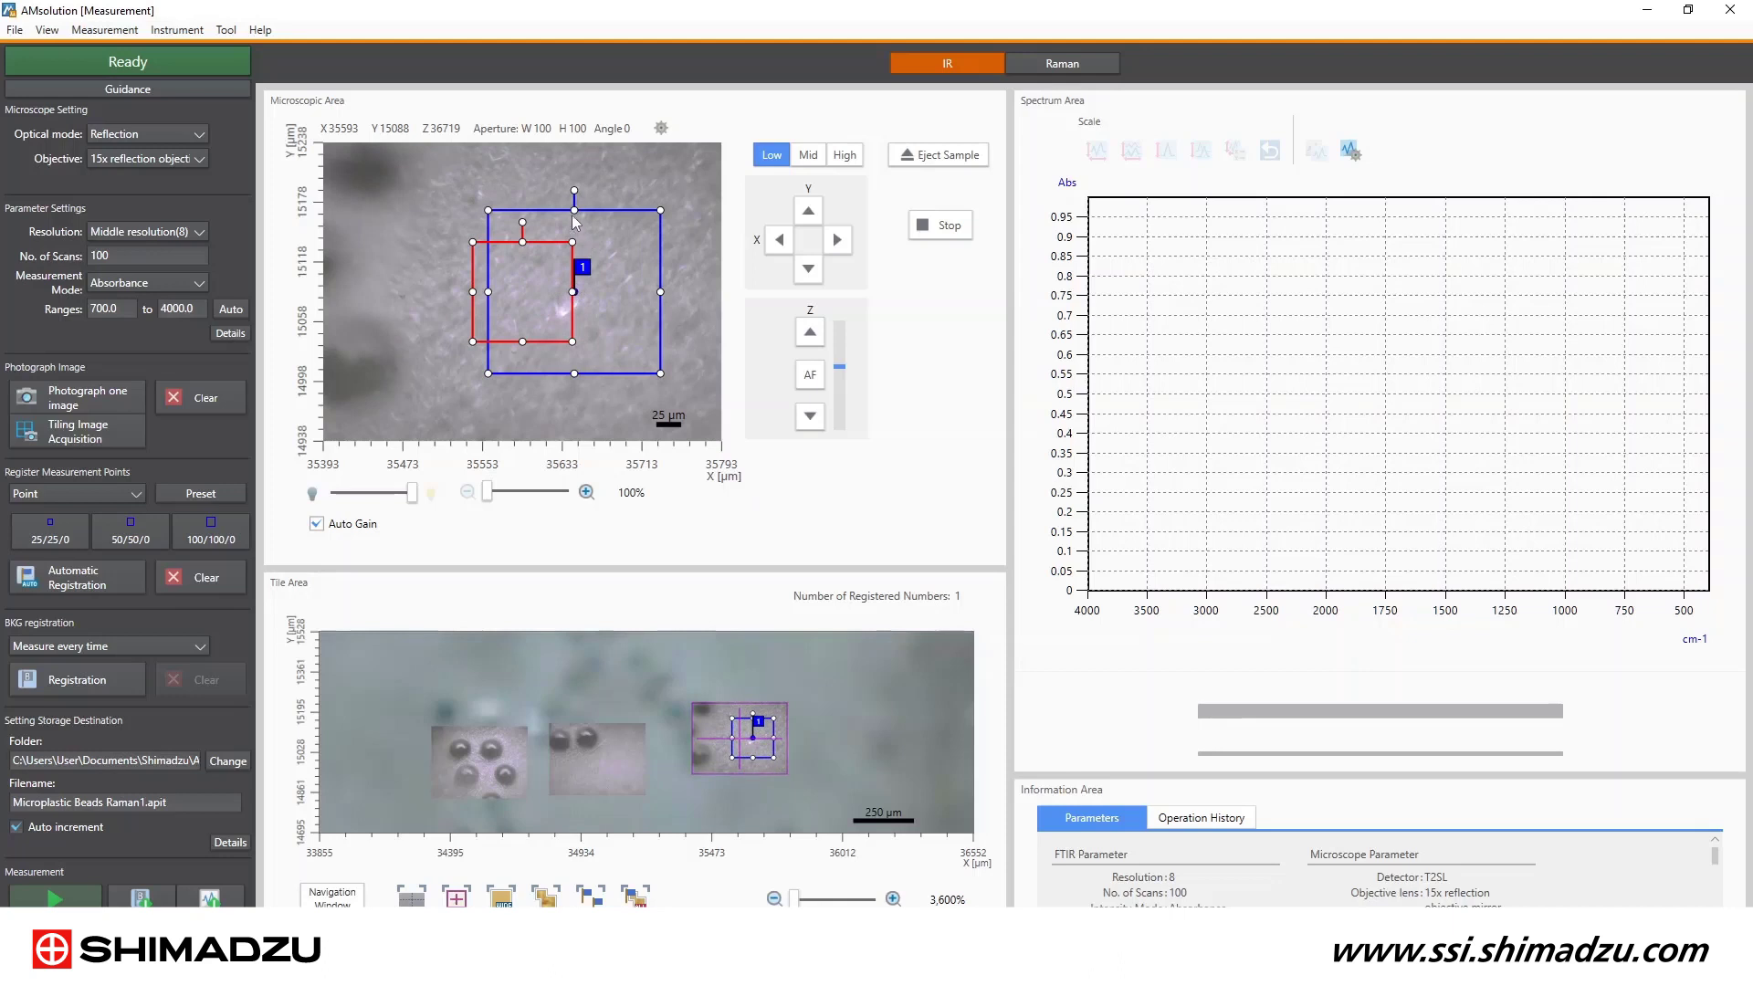
drag(574, 196, 636, 227)
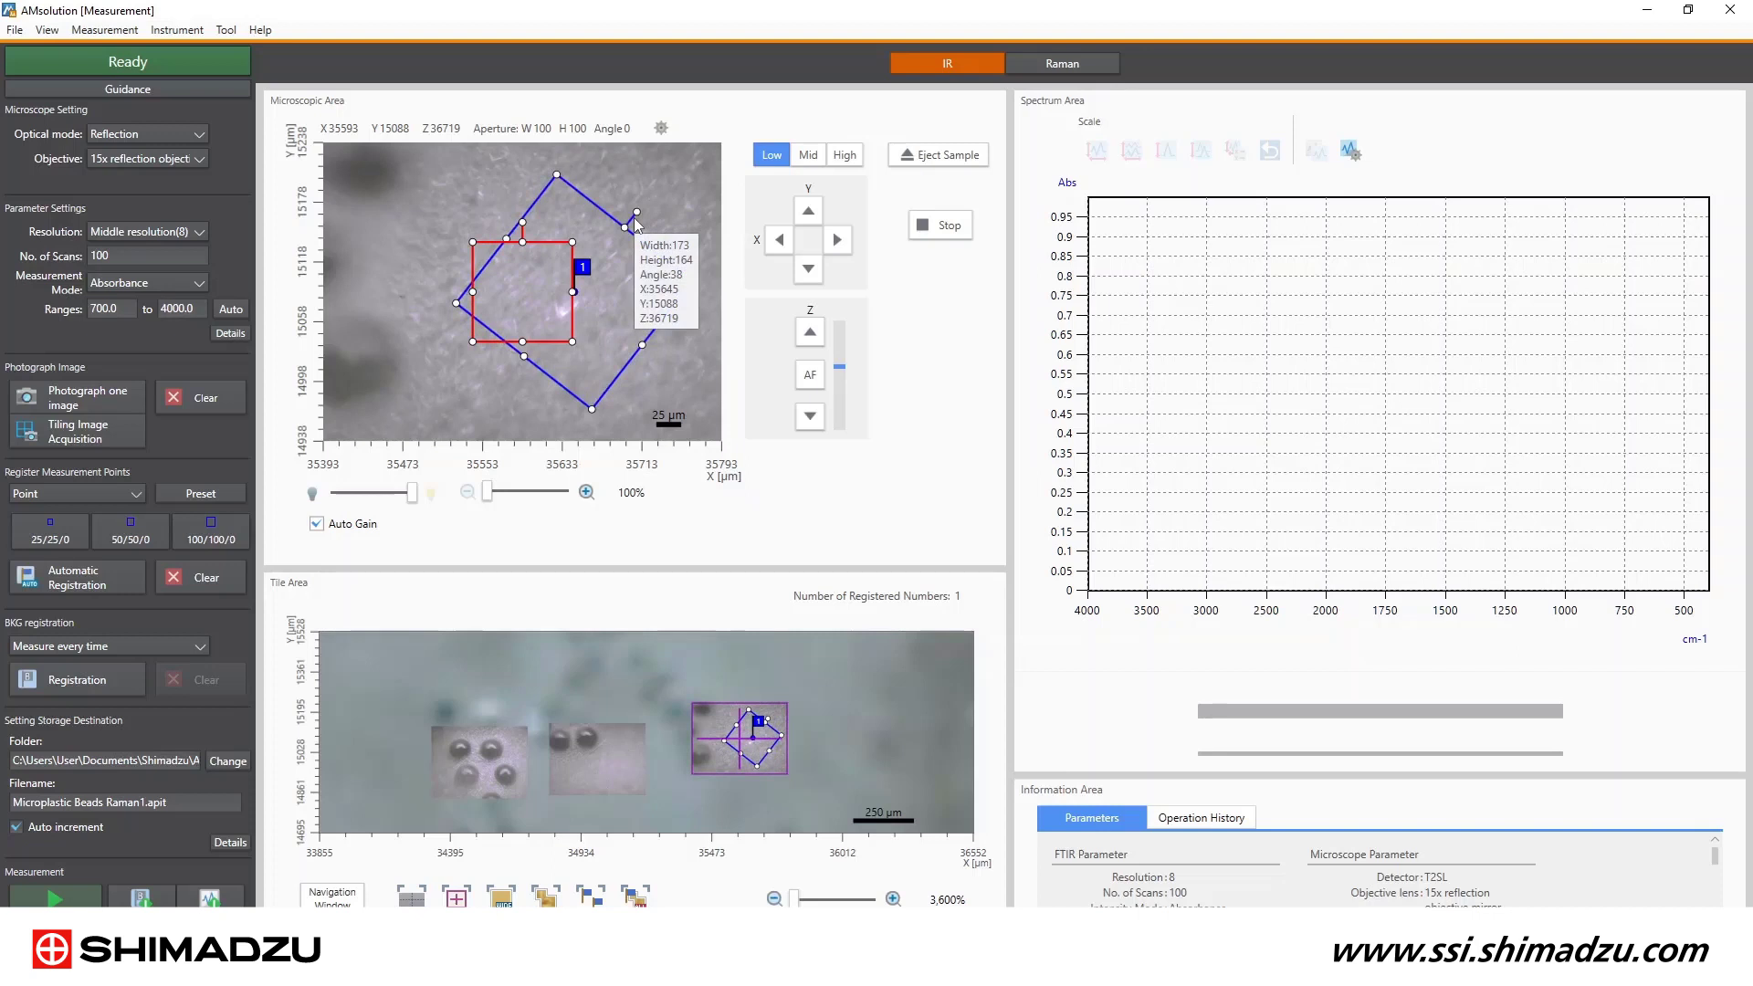
click(584, 736)
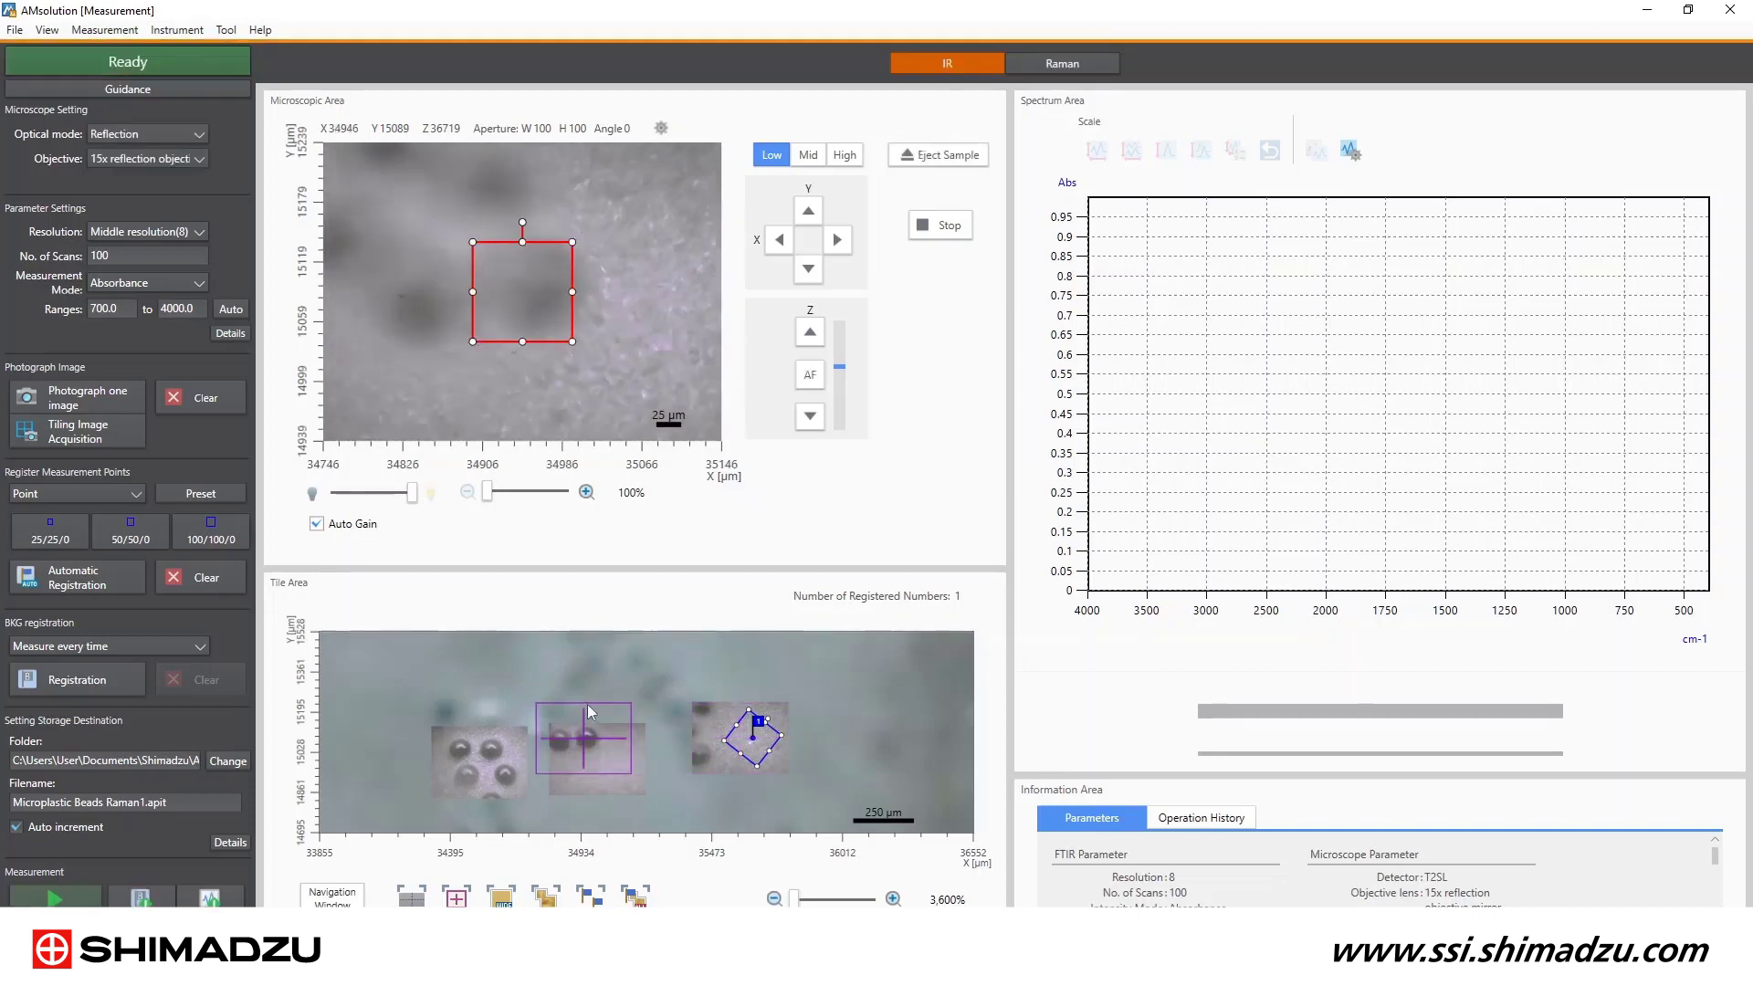
Refocus and register point 2 on a bead, enlarging its aperture square.
click(810, 331)
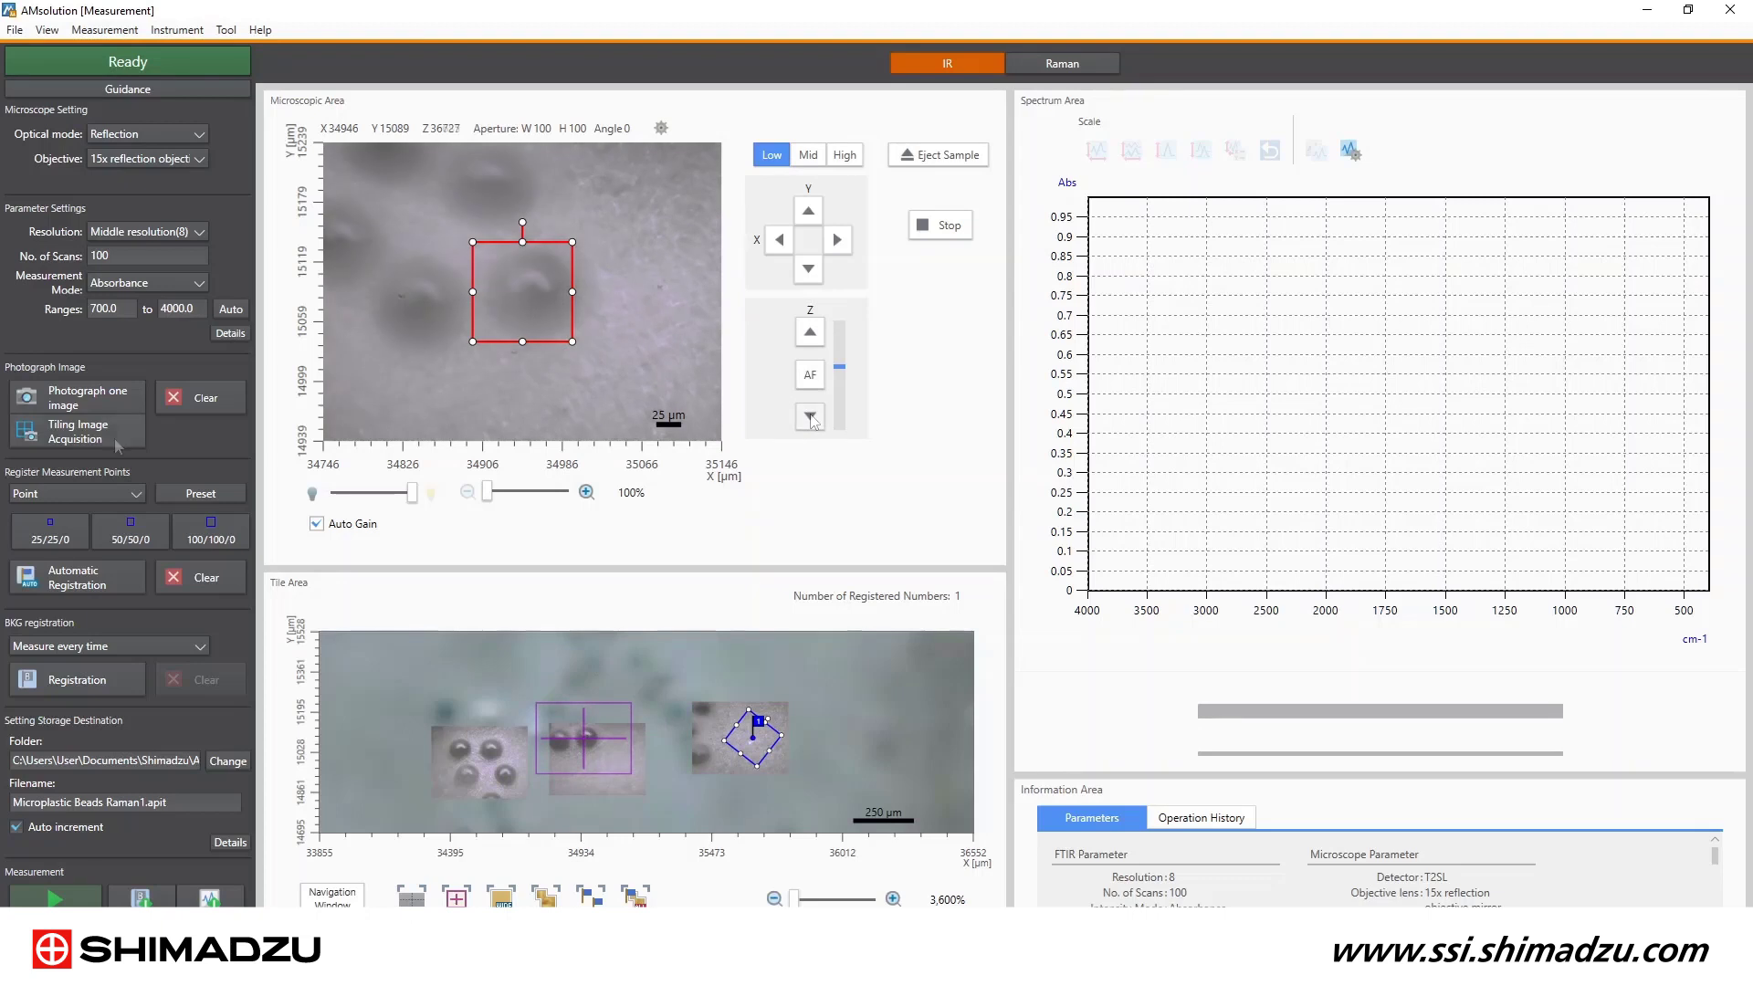
click(523, 289)
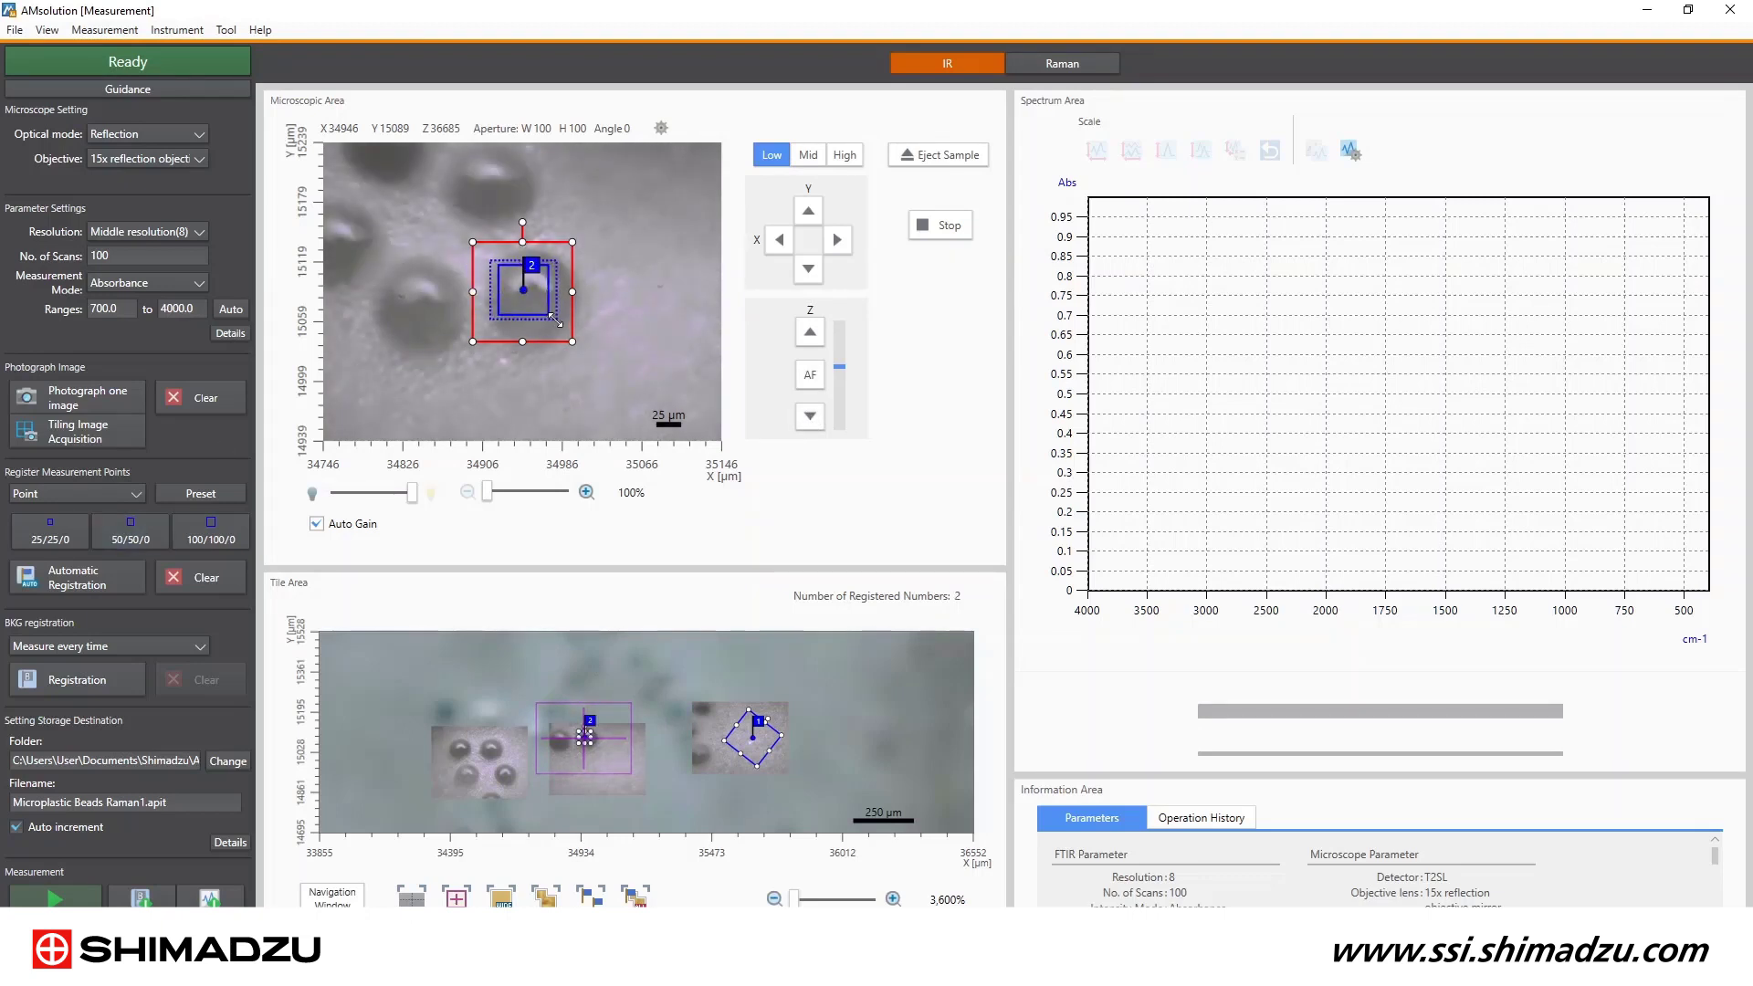
drag(555, 318, 571, 334)
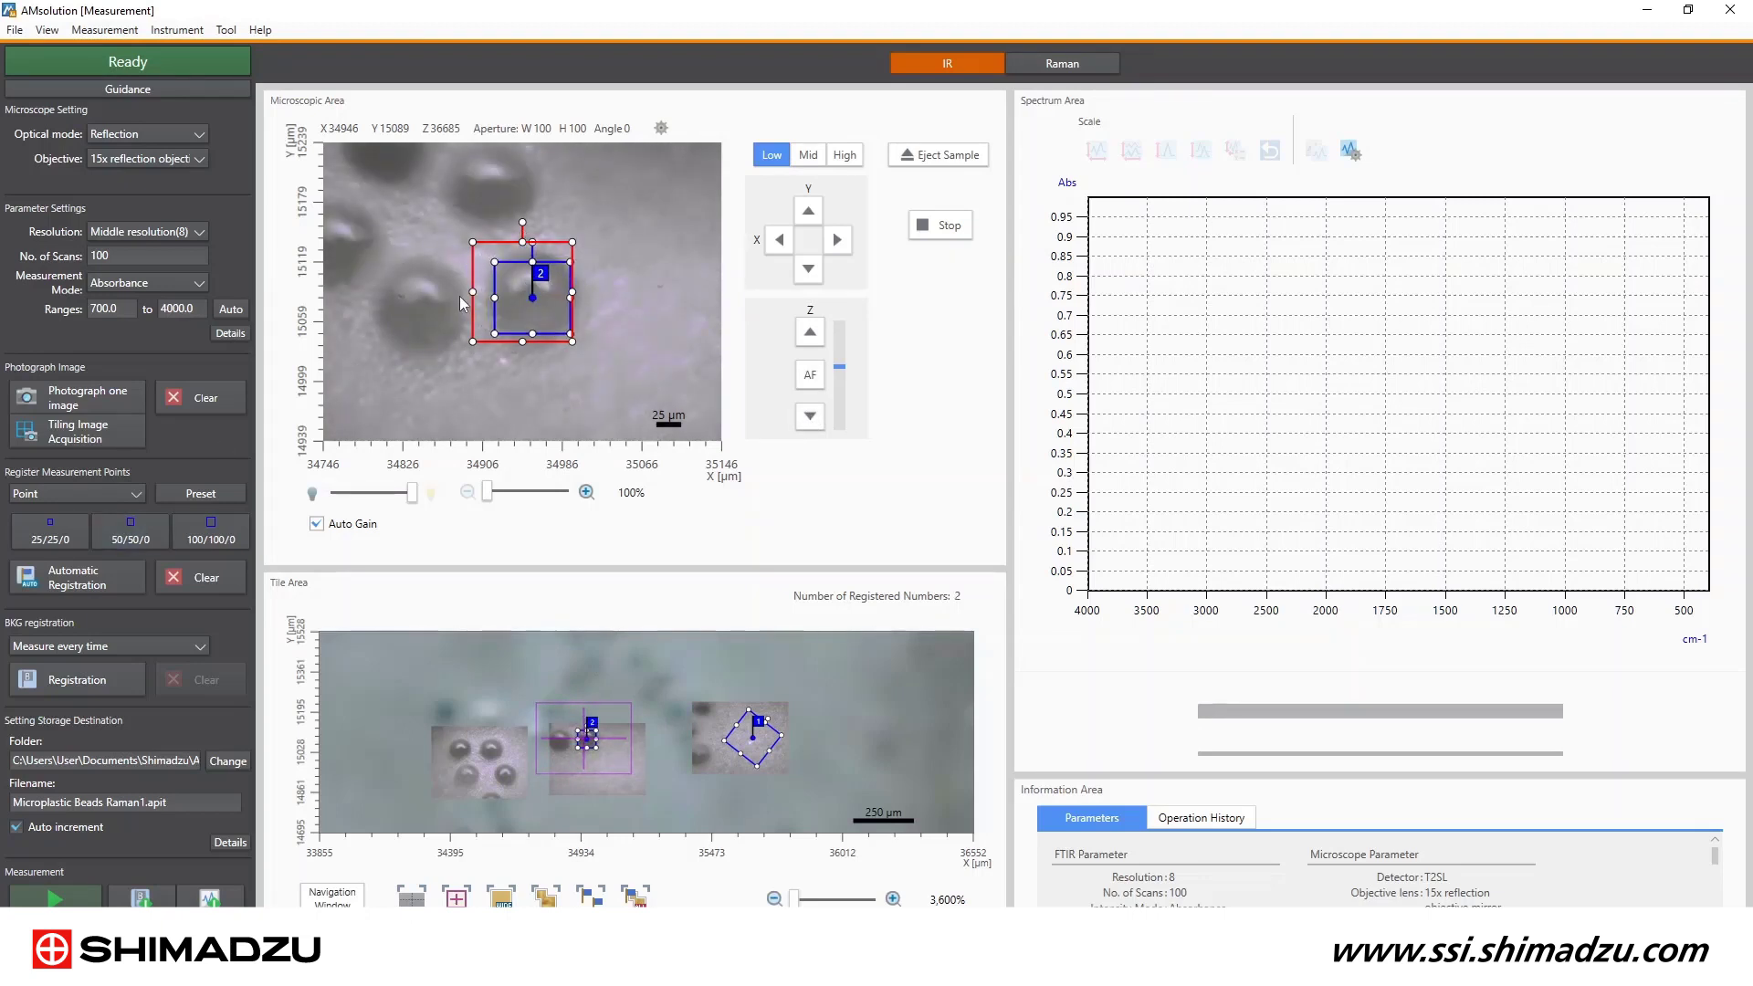
Register point 3 on a bead in the left tile with the 50/50/0 aperture, then move to a bead-free area.
double_click(489, 749)
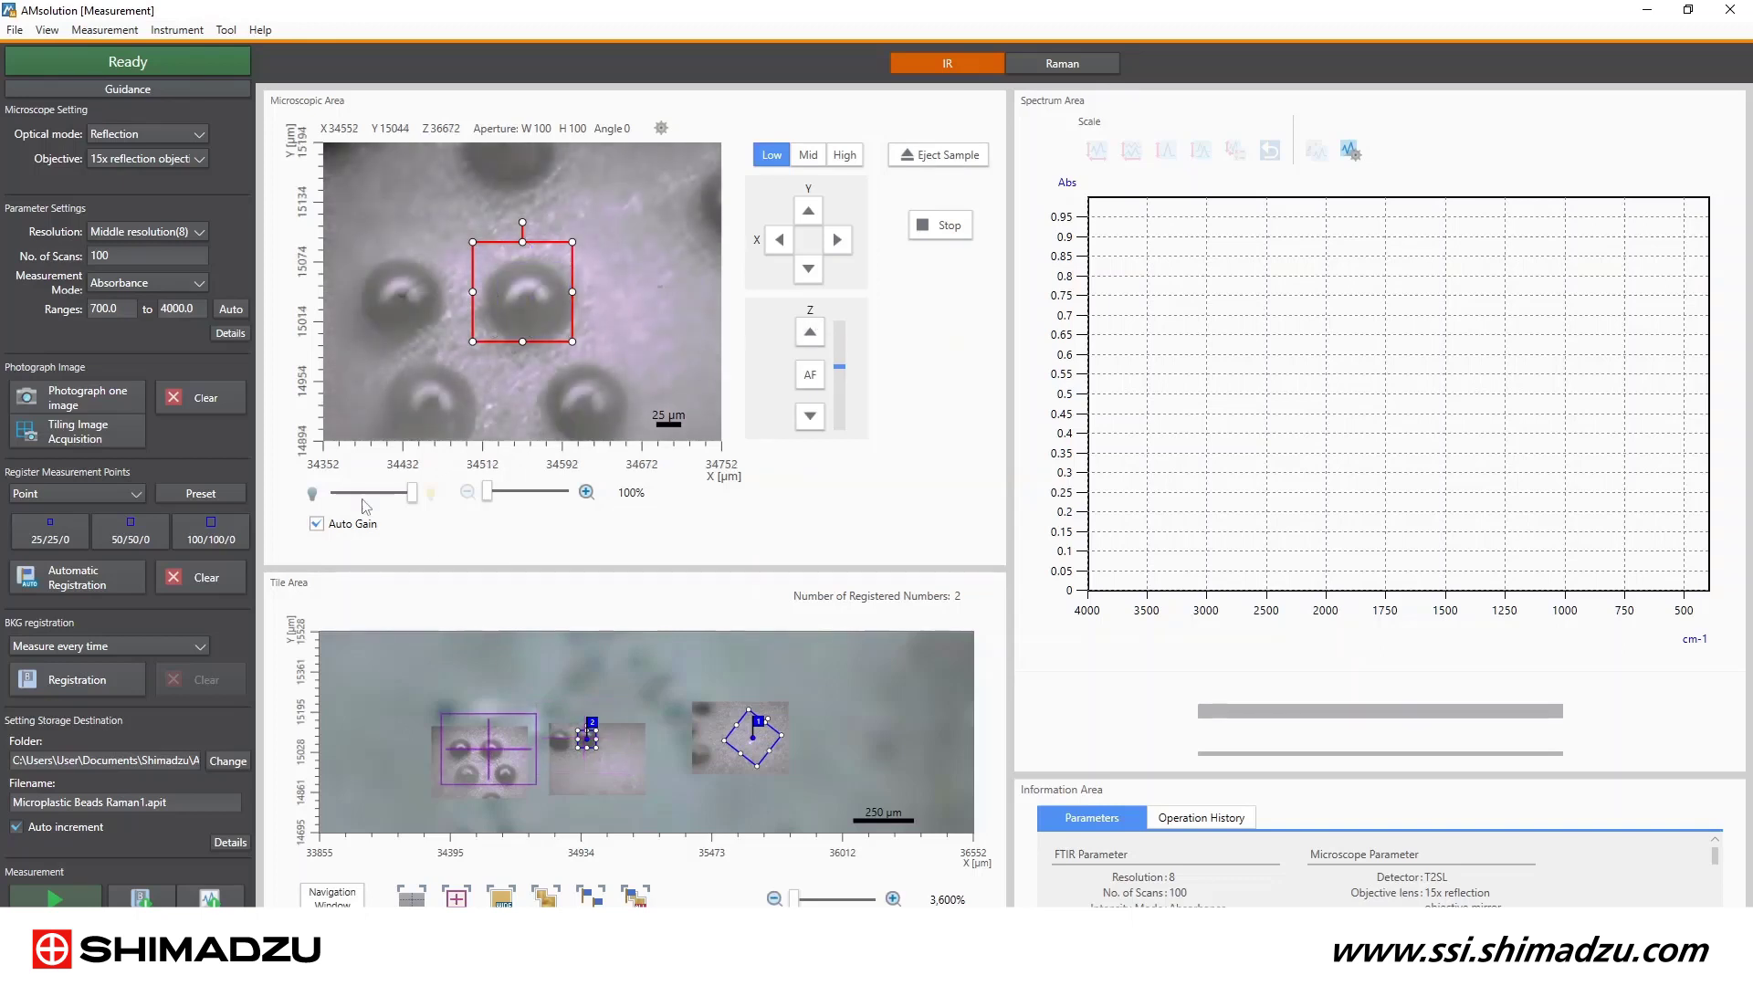
click(131, 530)
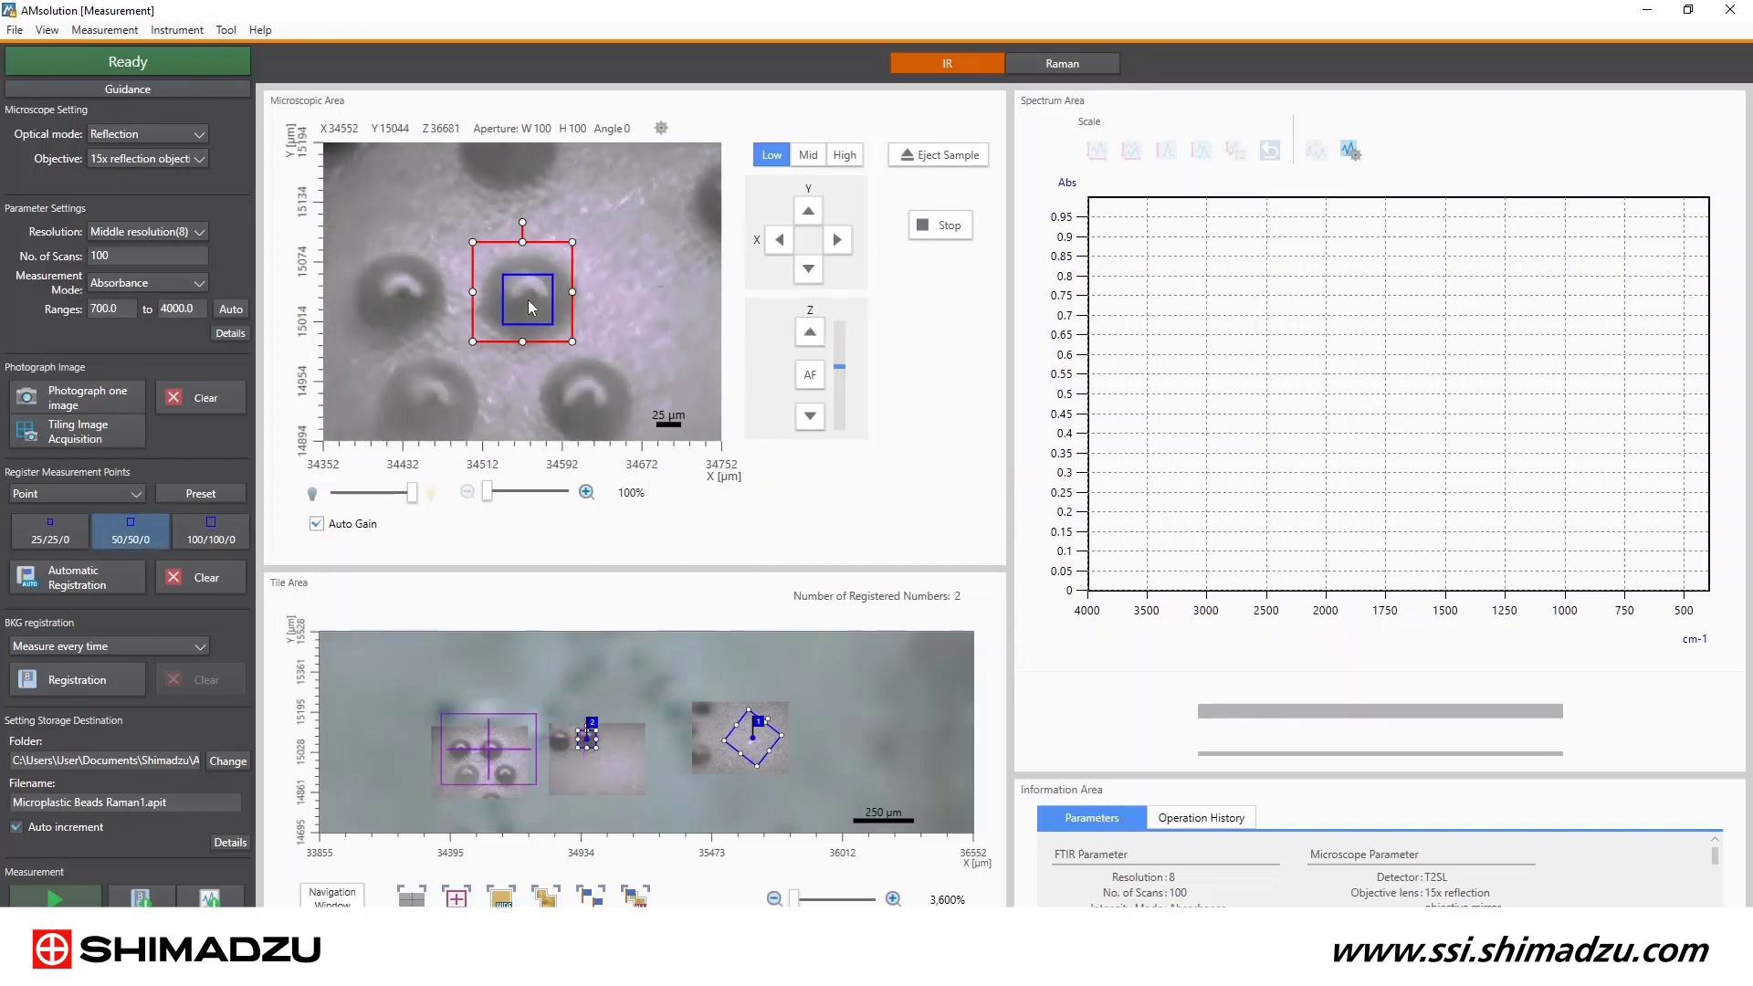
click(527, 300)
scroll(705, 722, down, 2)
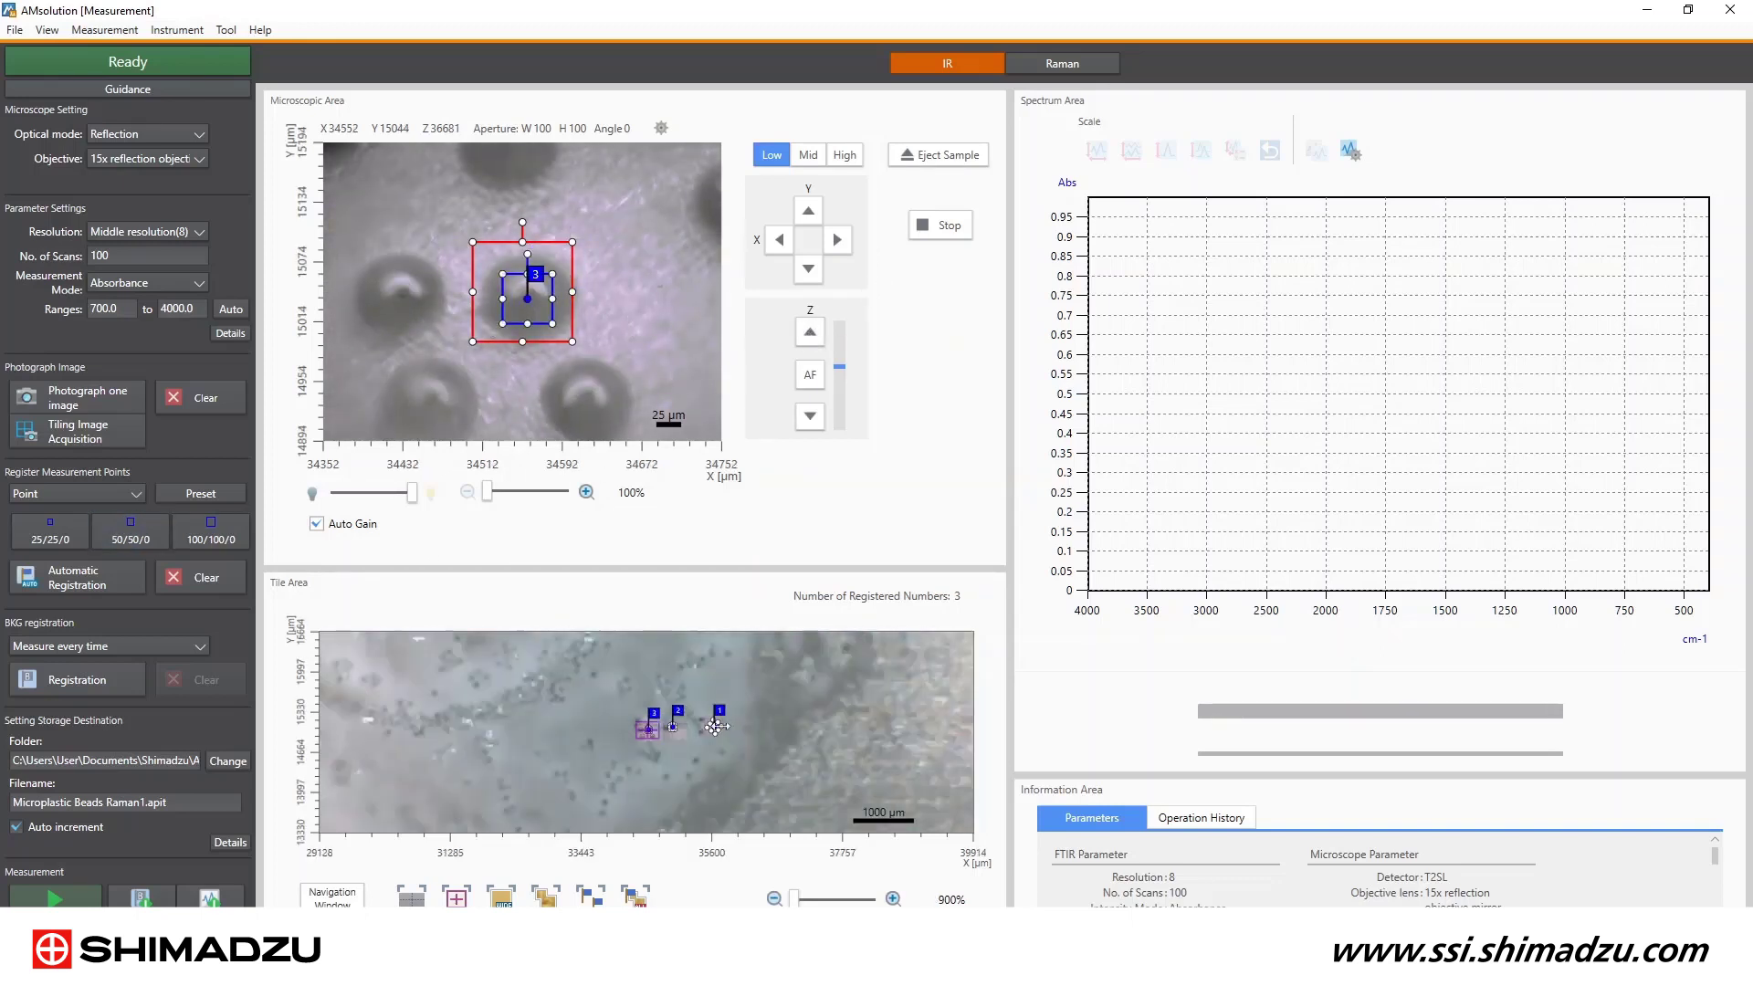
double_click(708, 748)
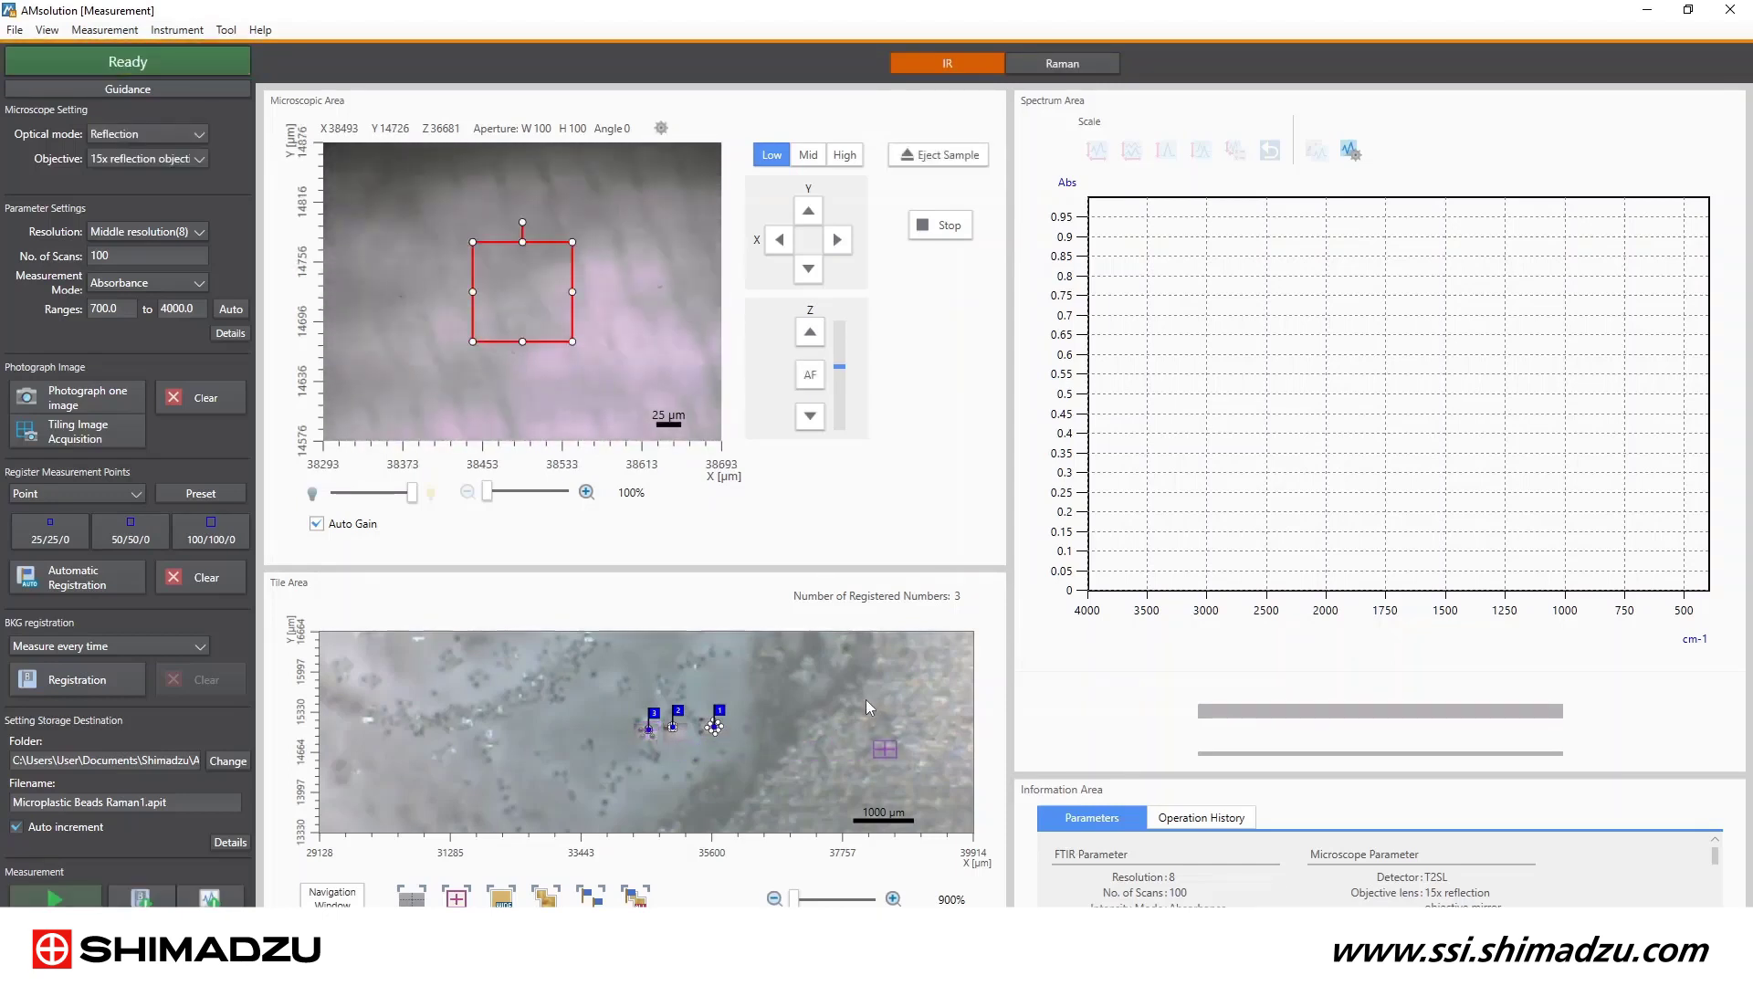
Raise focus on the new area until the surface is sharp.
click(810, 332)
click(810, 332)
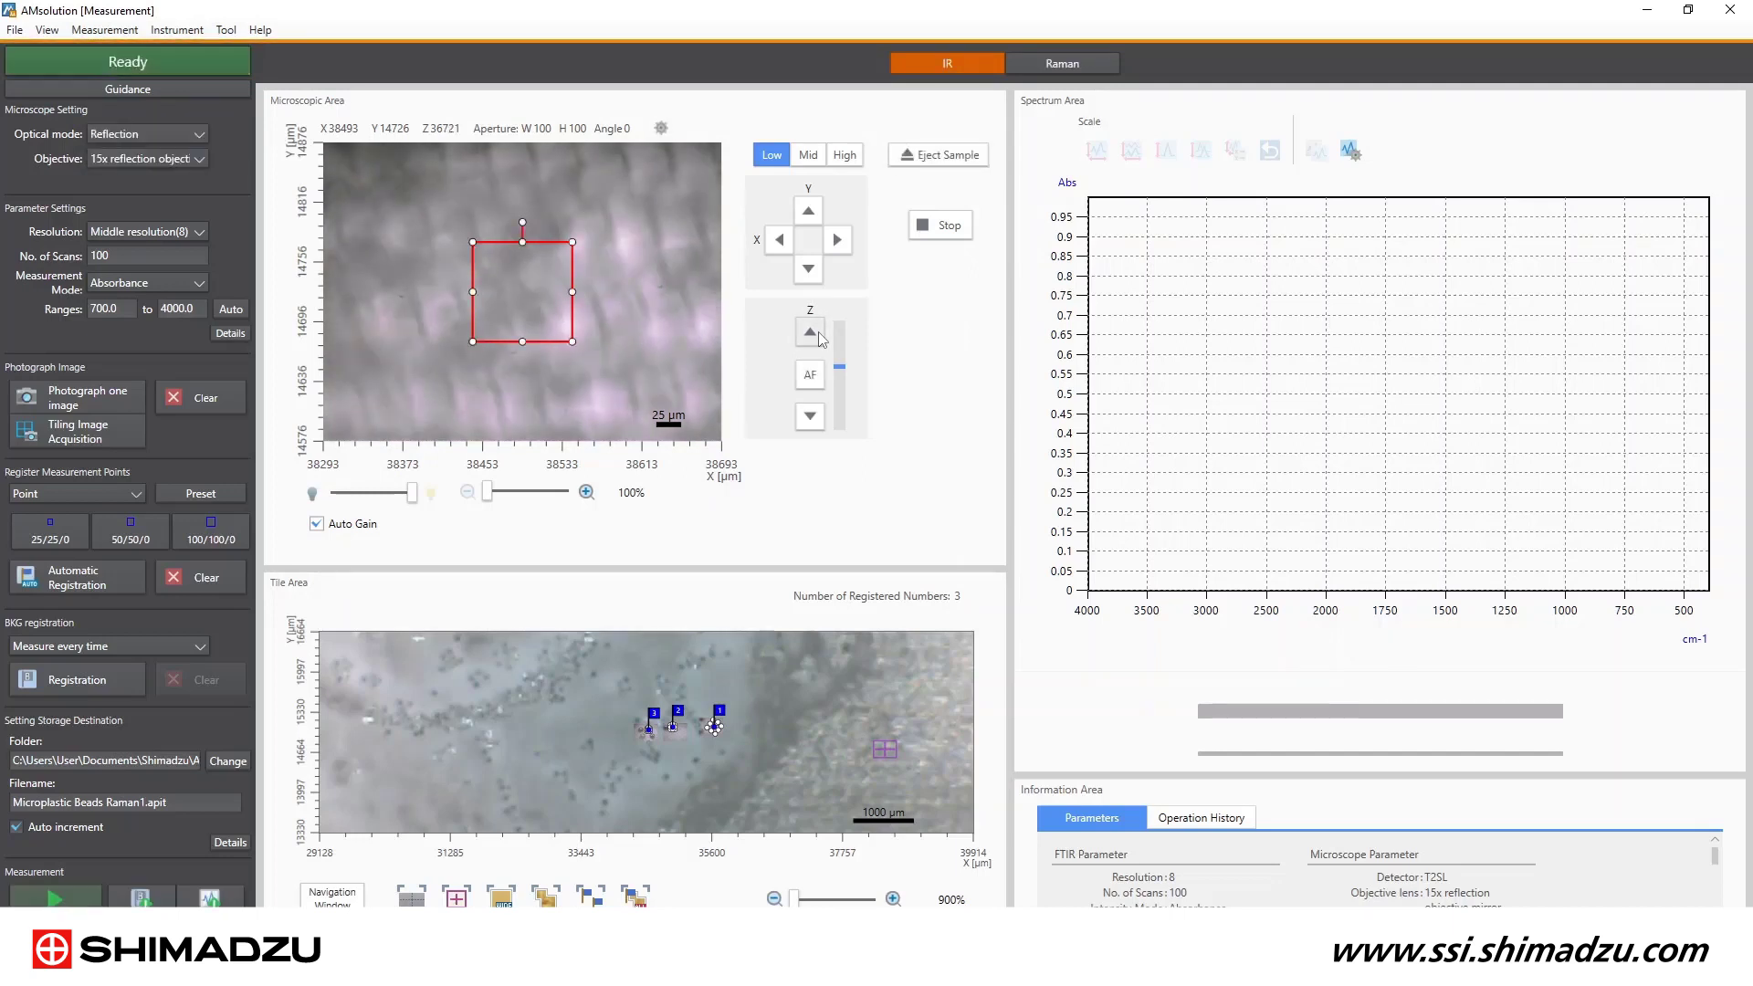
click(810, 332)
click(810, 332)
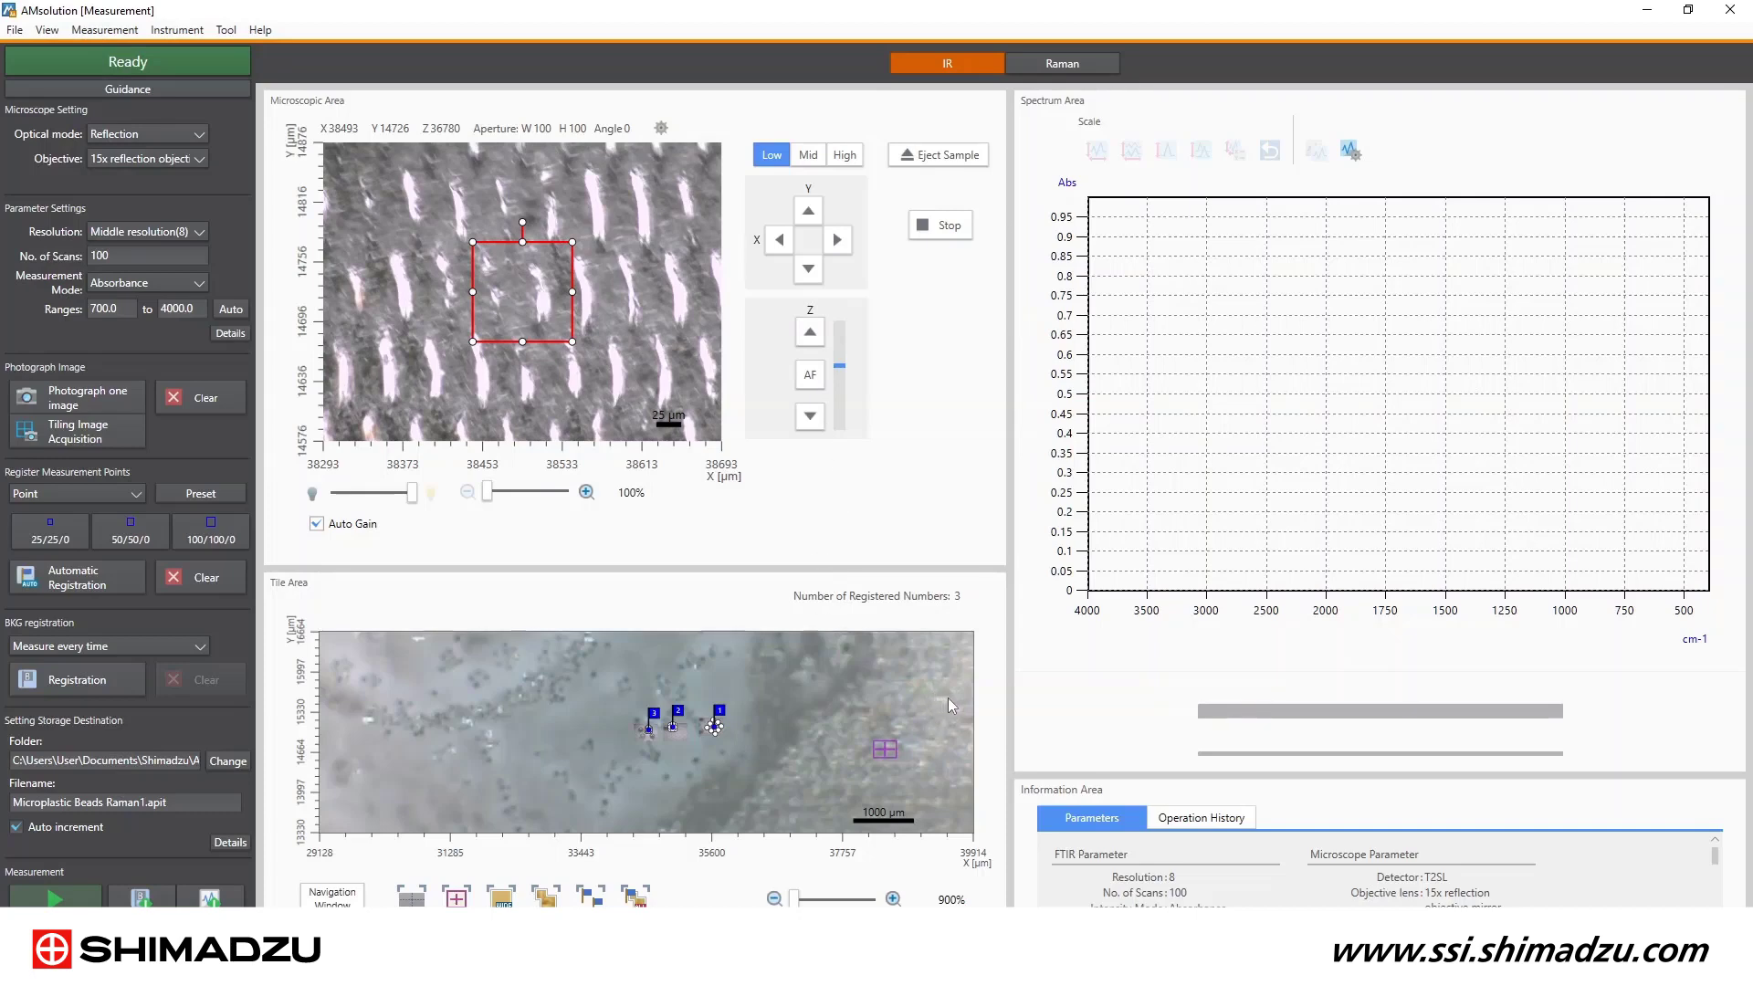
Move the stage to the bead-free spot at X 39888, Y 14301 and refine focus to Z 36779.
double_click(942, 752)
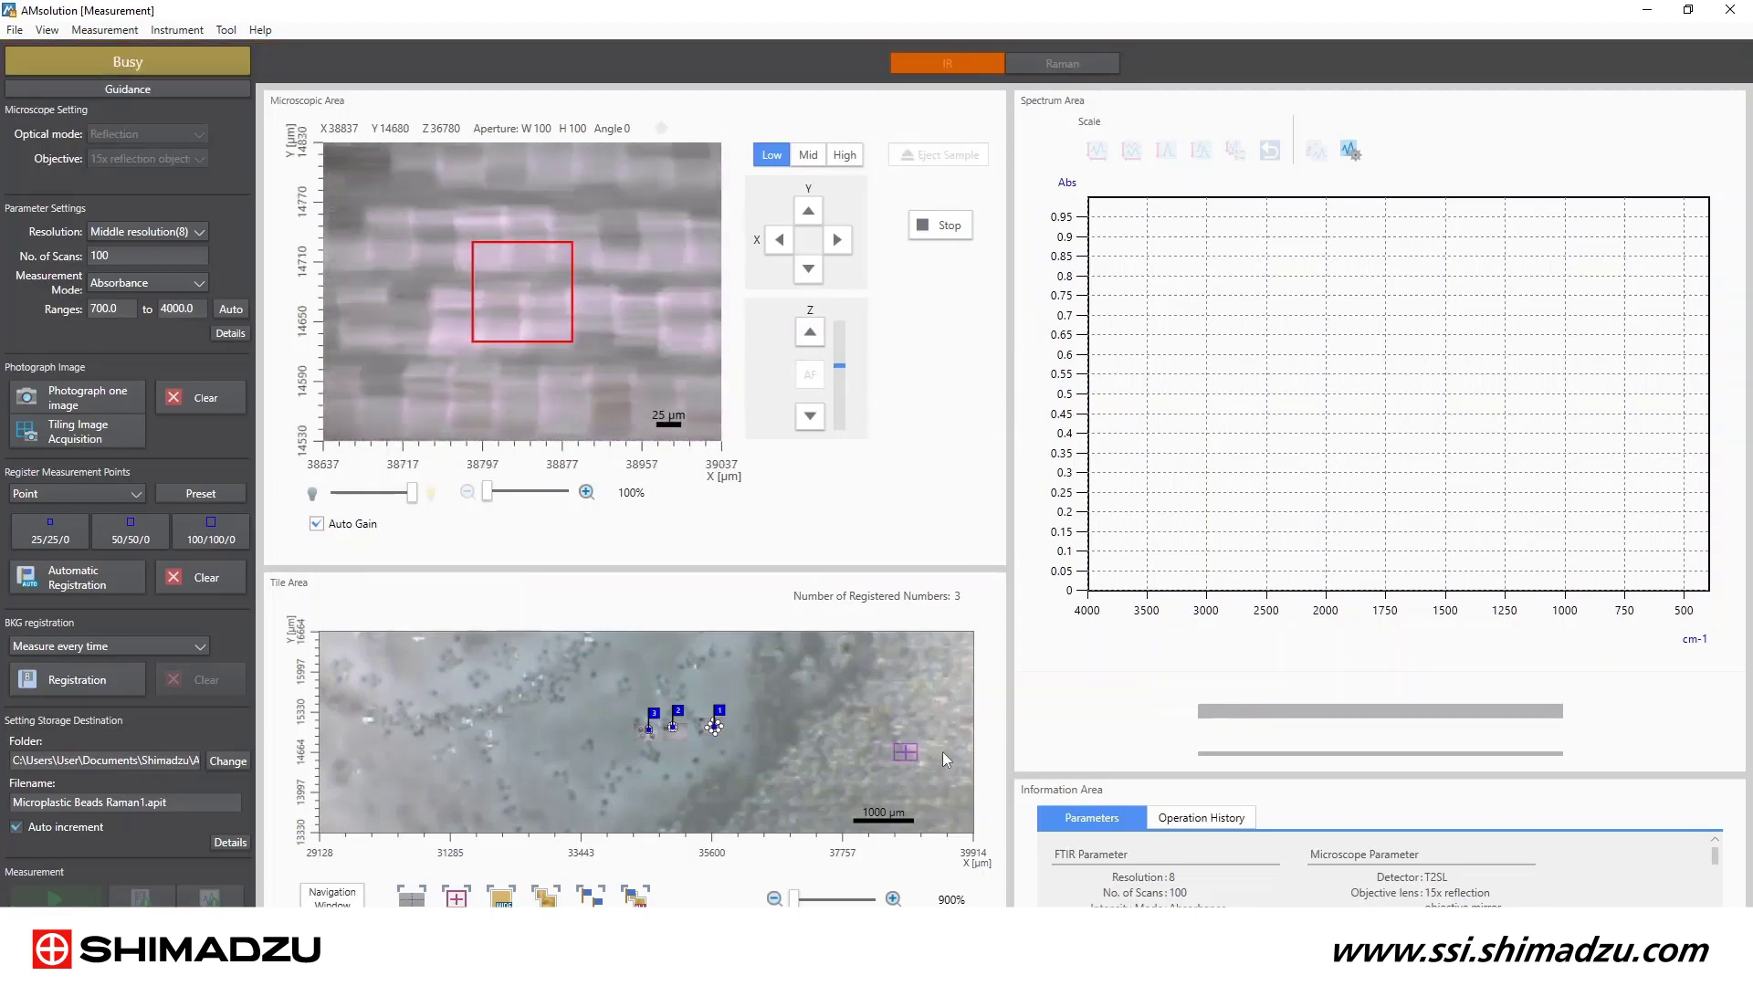
drag(942, 753, 967, 775)
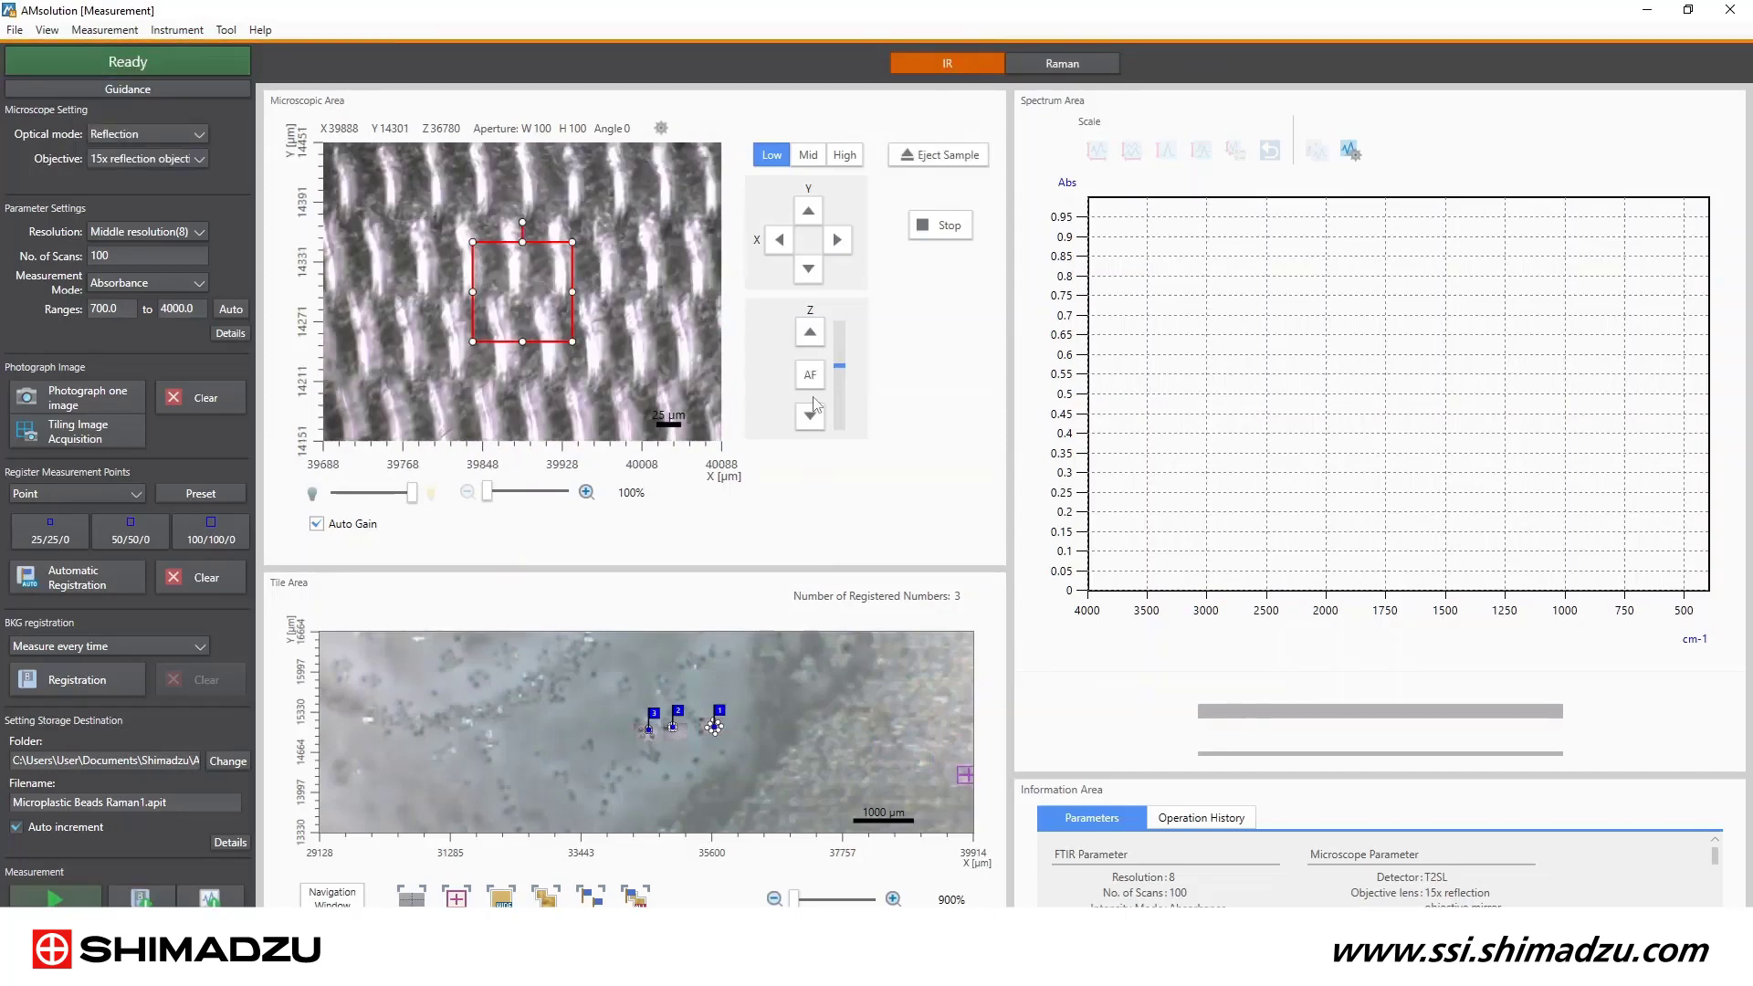
click(810, 333)
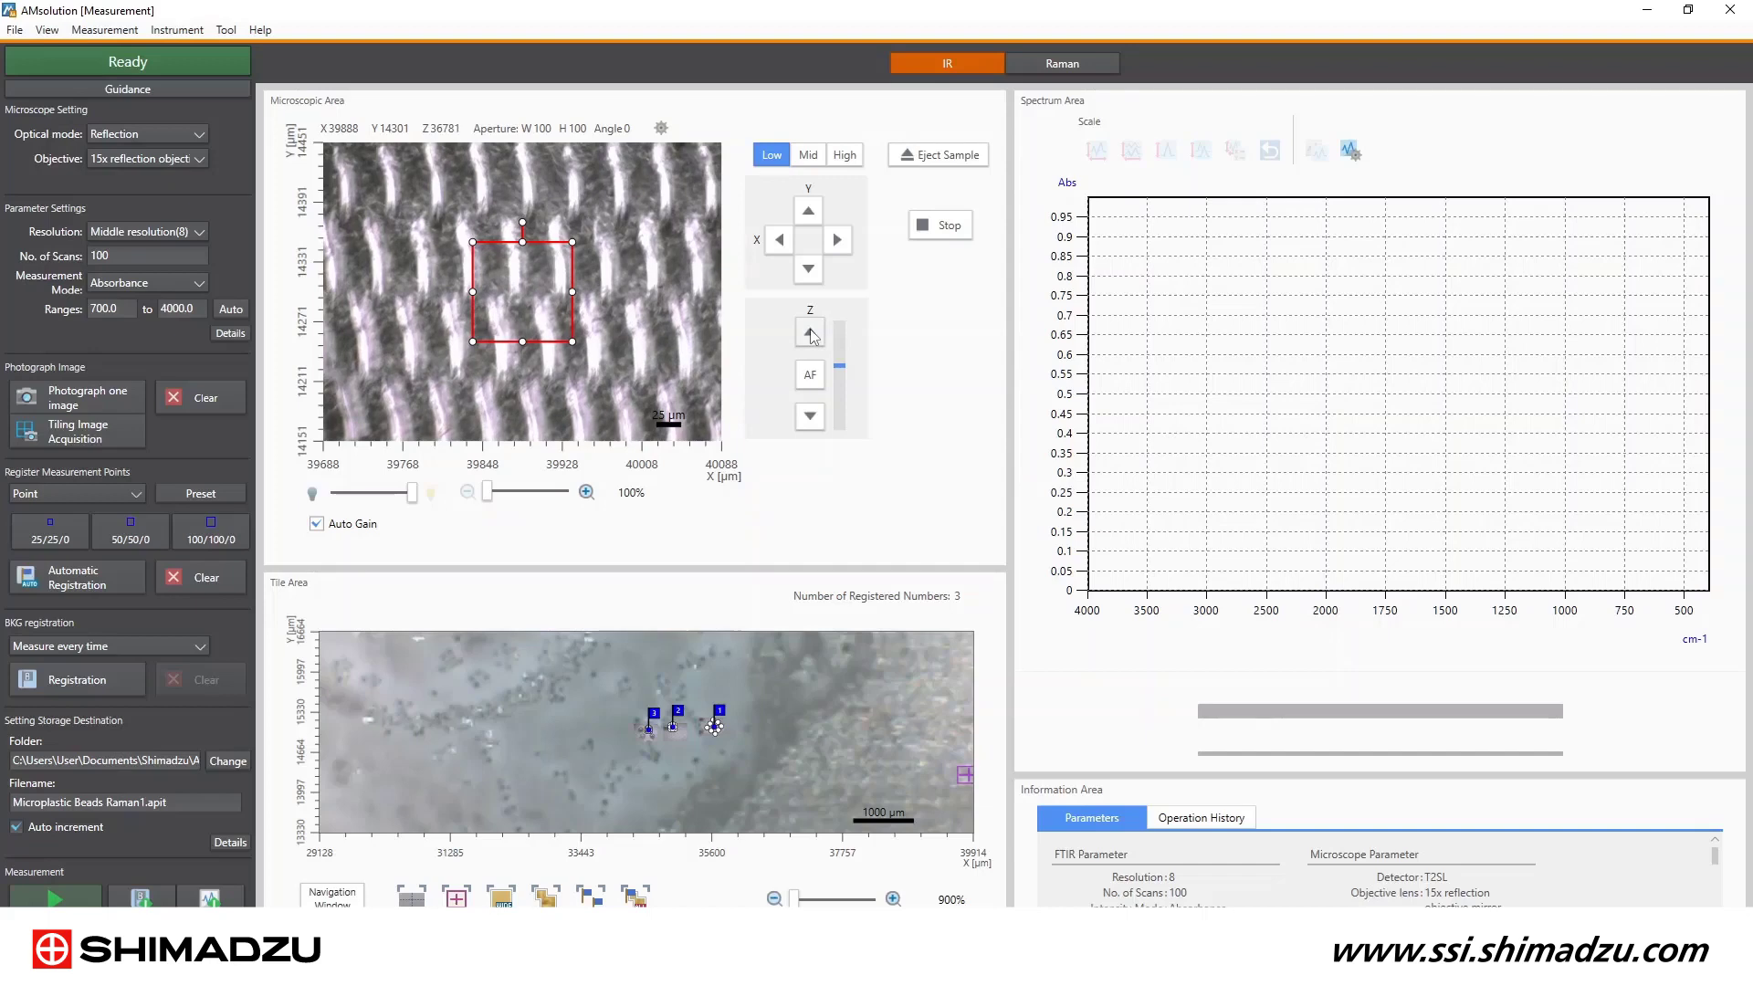
click(812, 415)
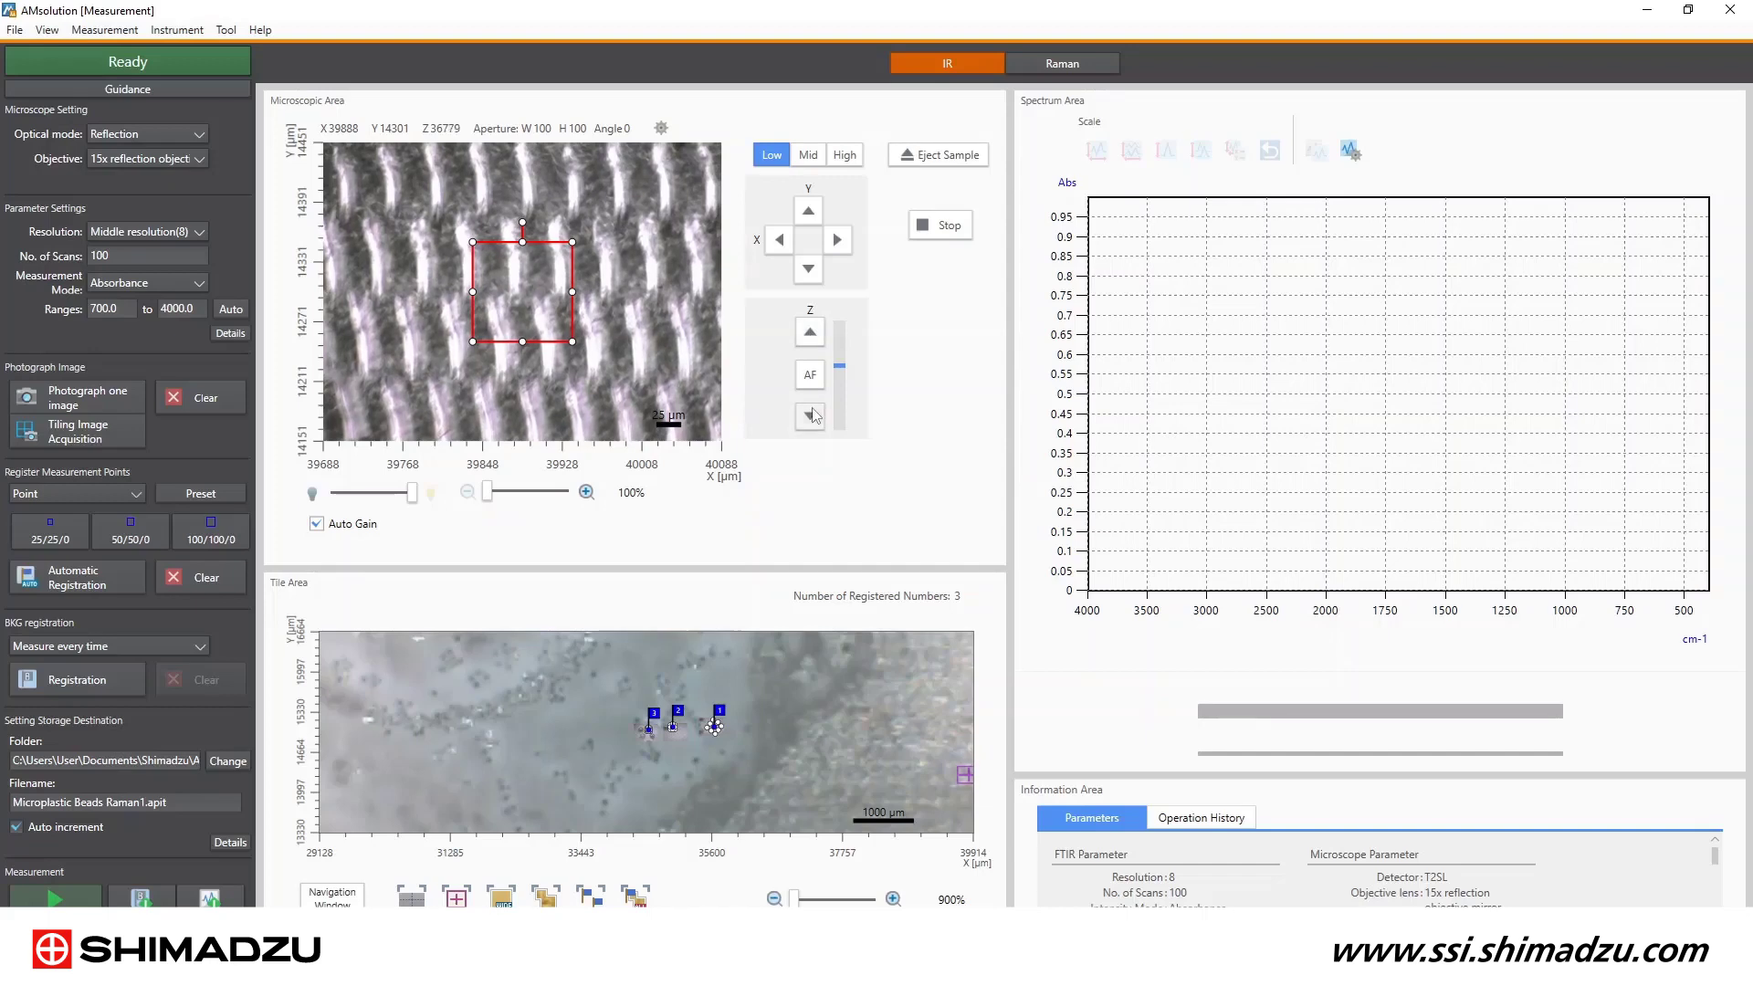
click(50, 648)
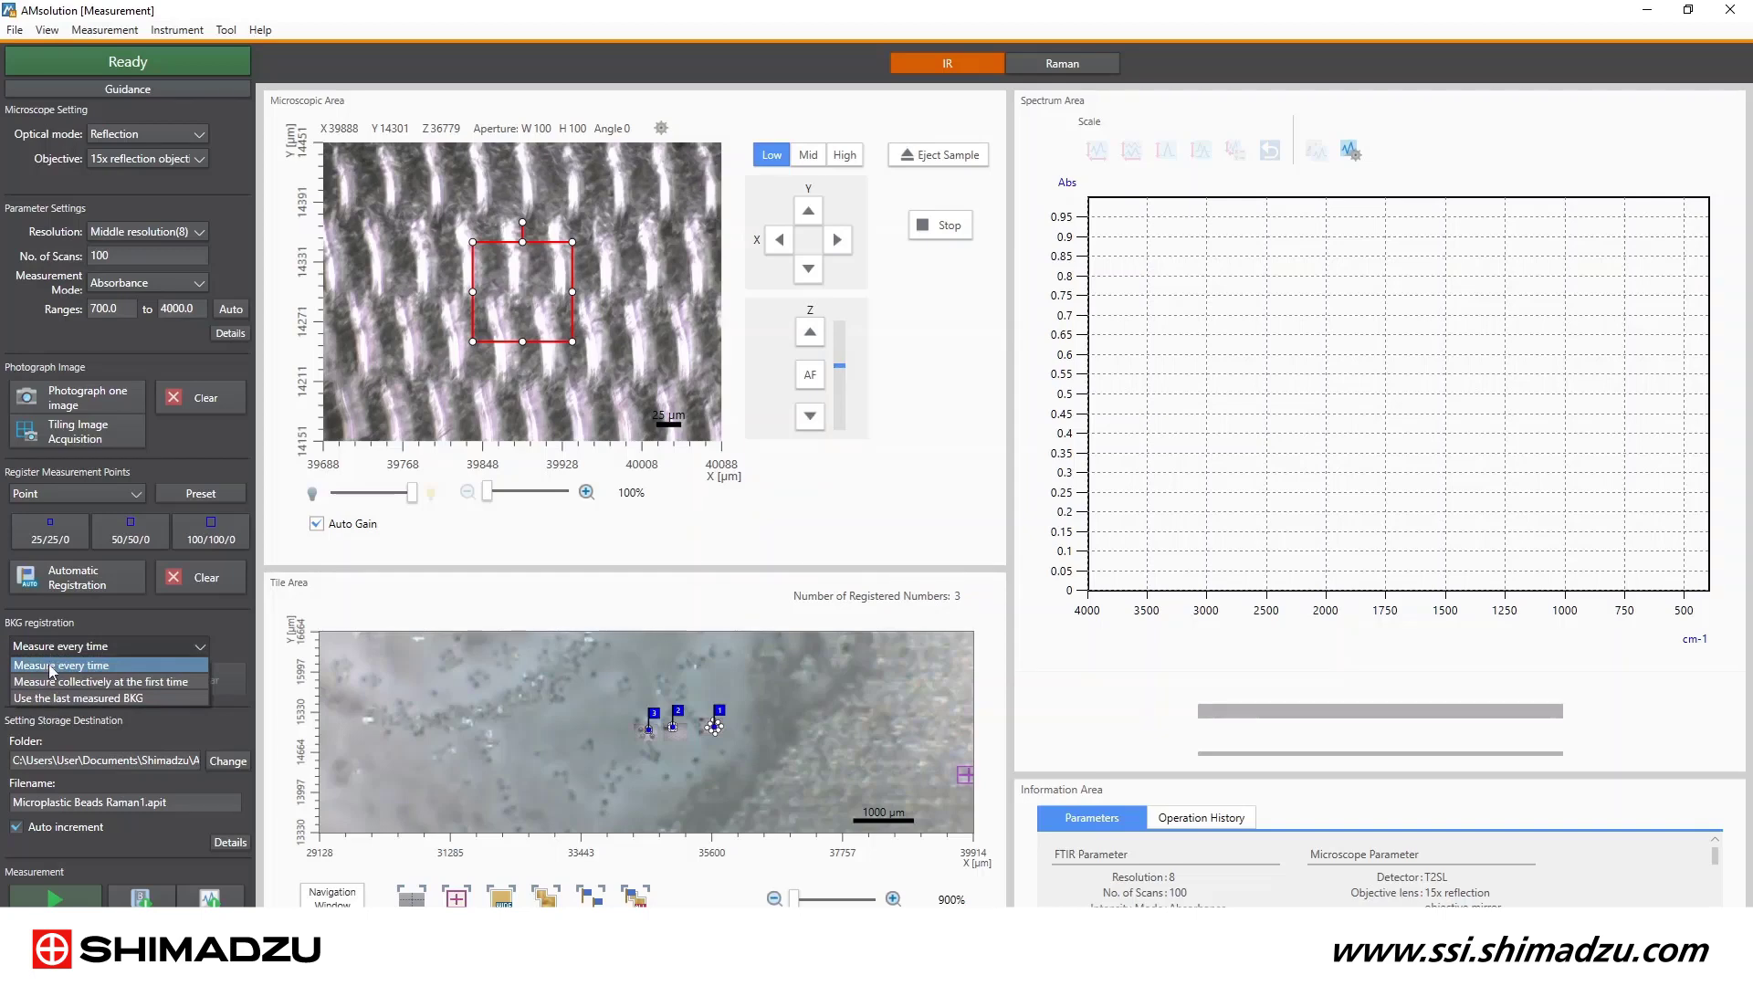
Keep 'Measure every time', place background point B on the bead-free spot, and choose a new save folder.
click(51, 665)
click(78, 680)
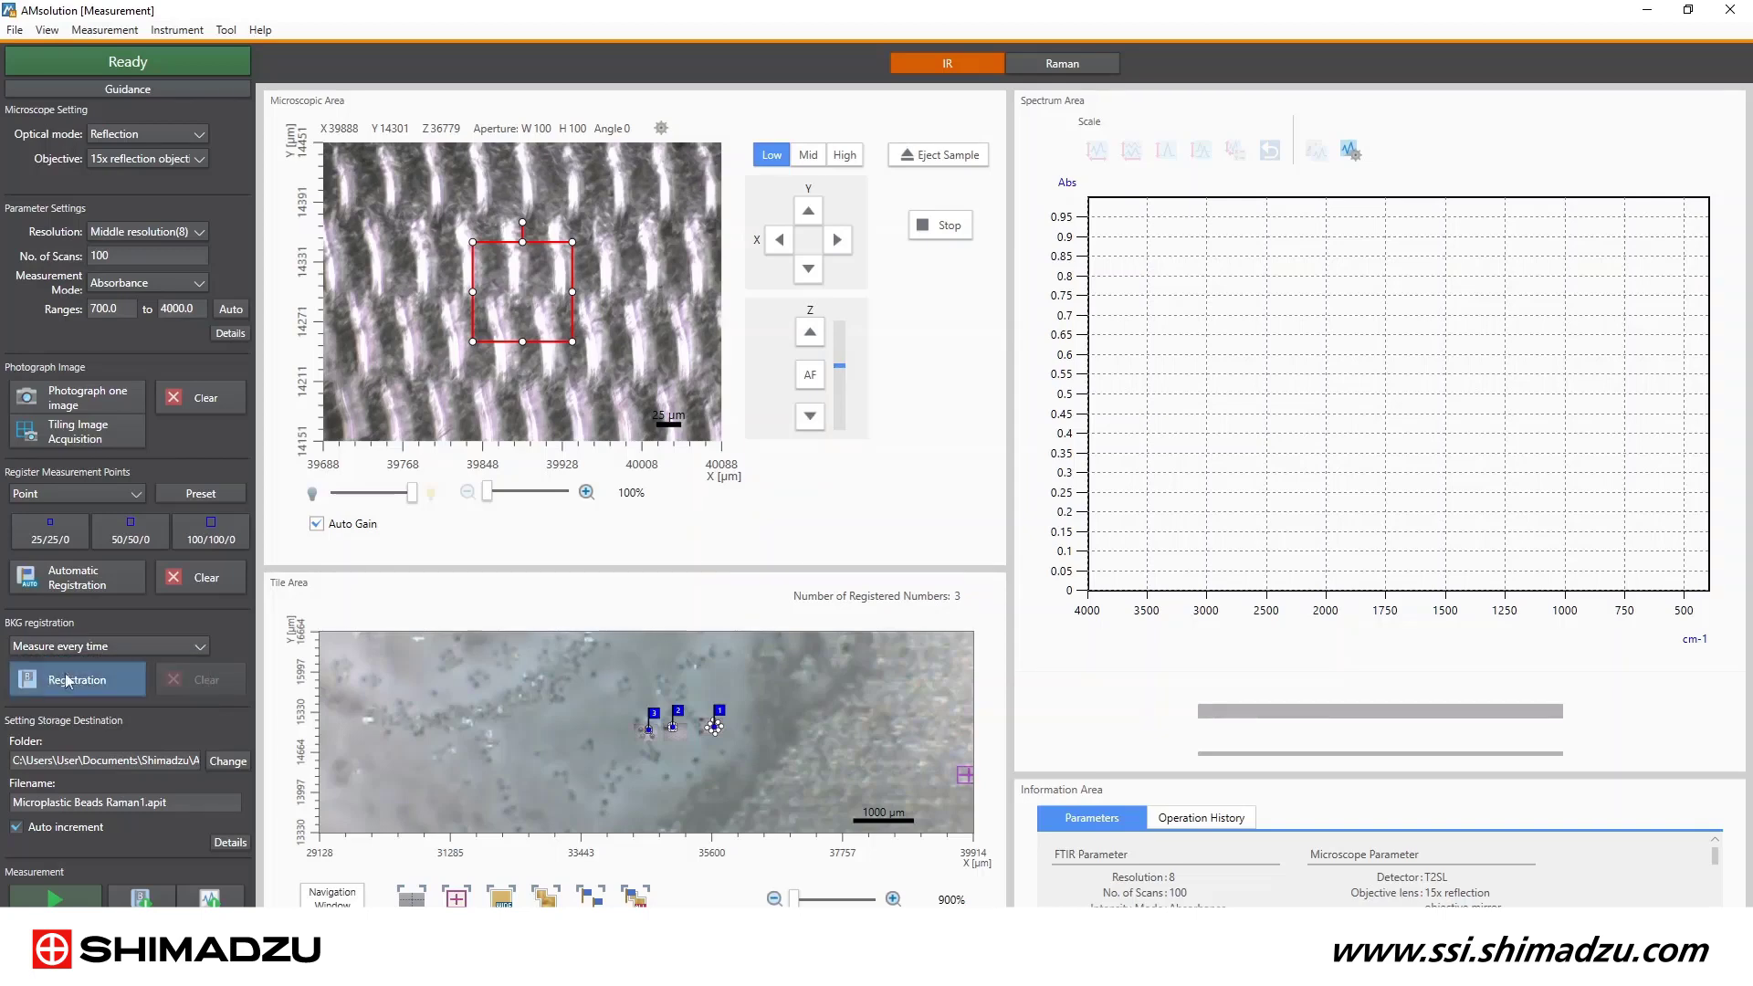
click(535, 297)
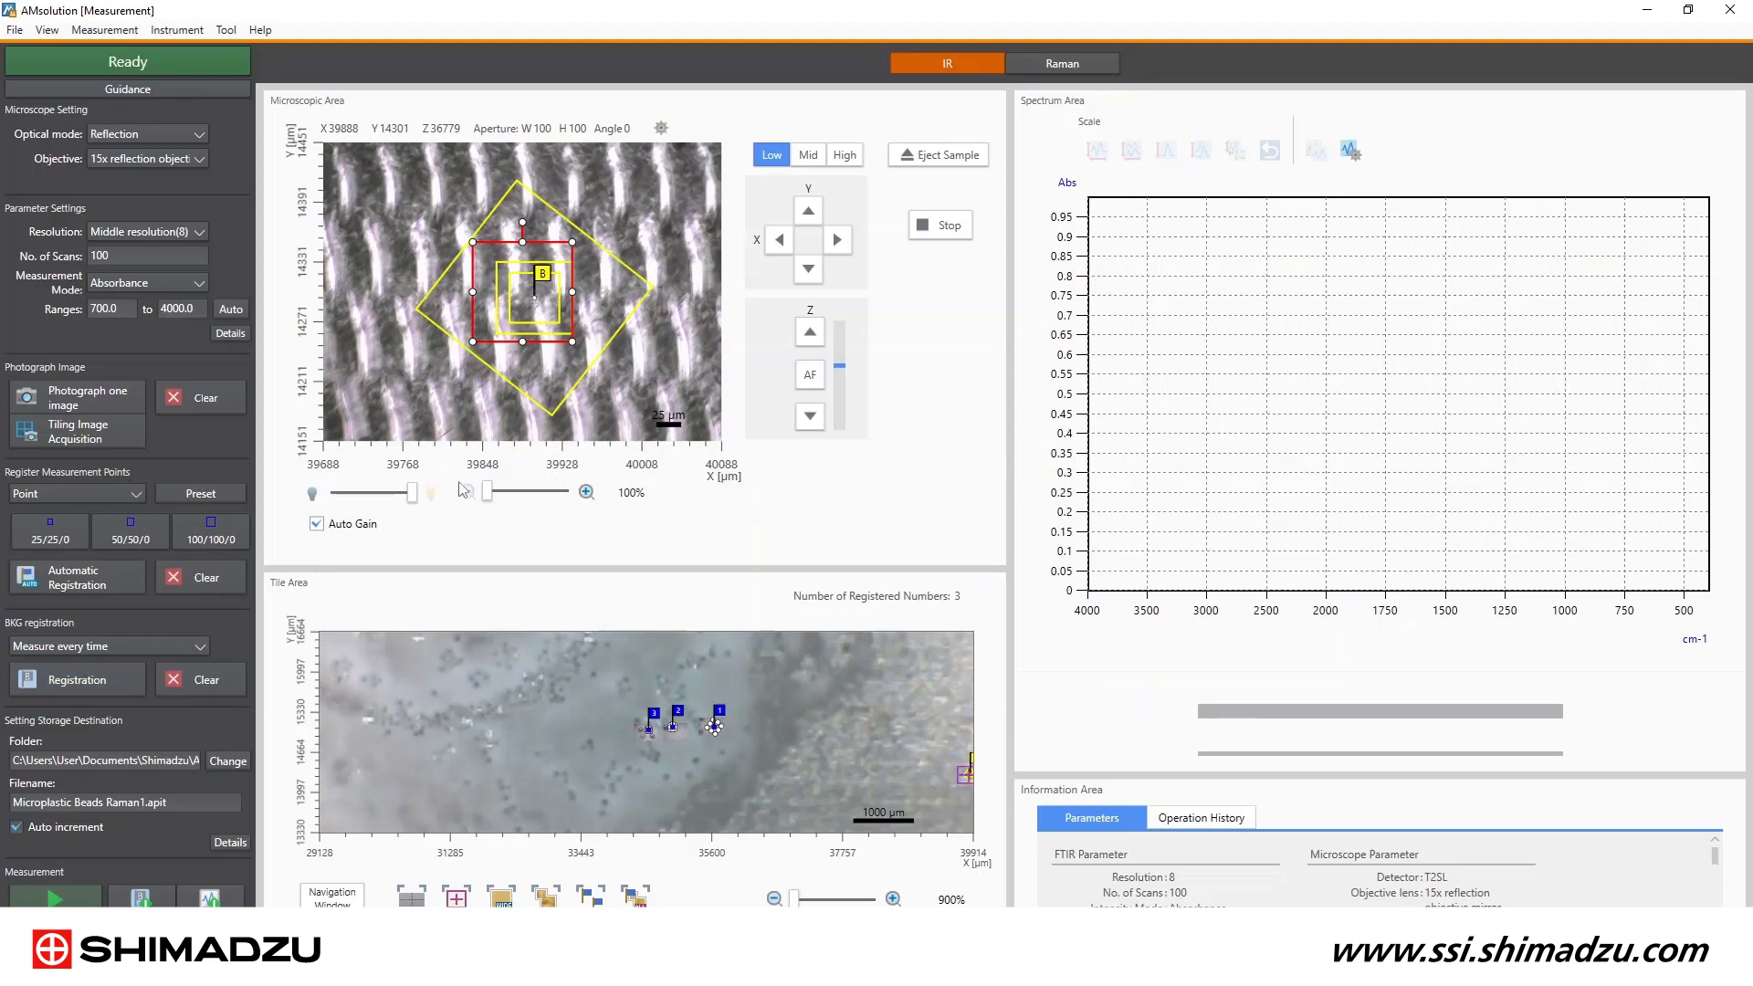
click(227, 762)
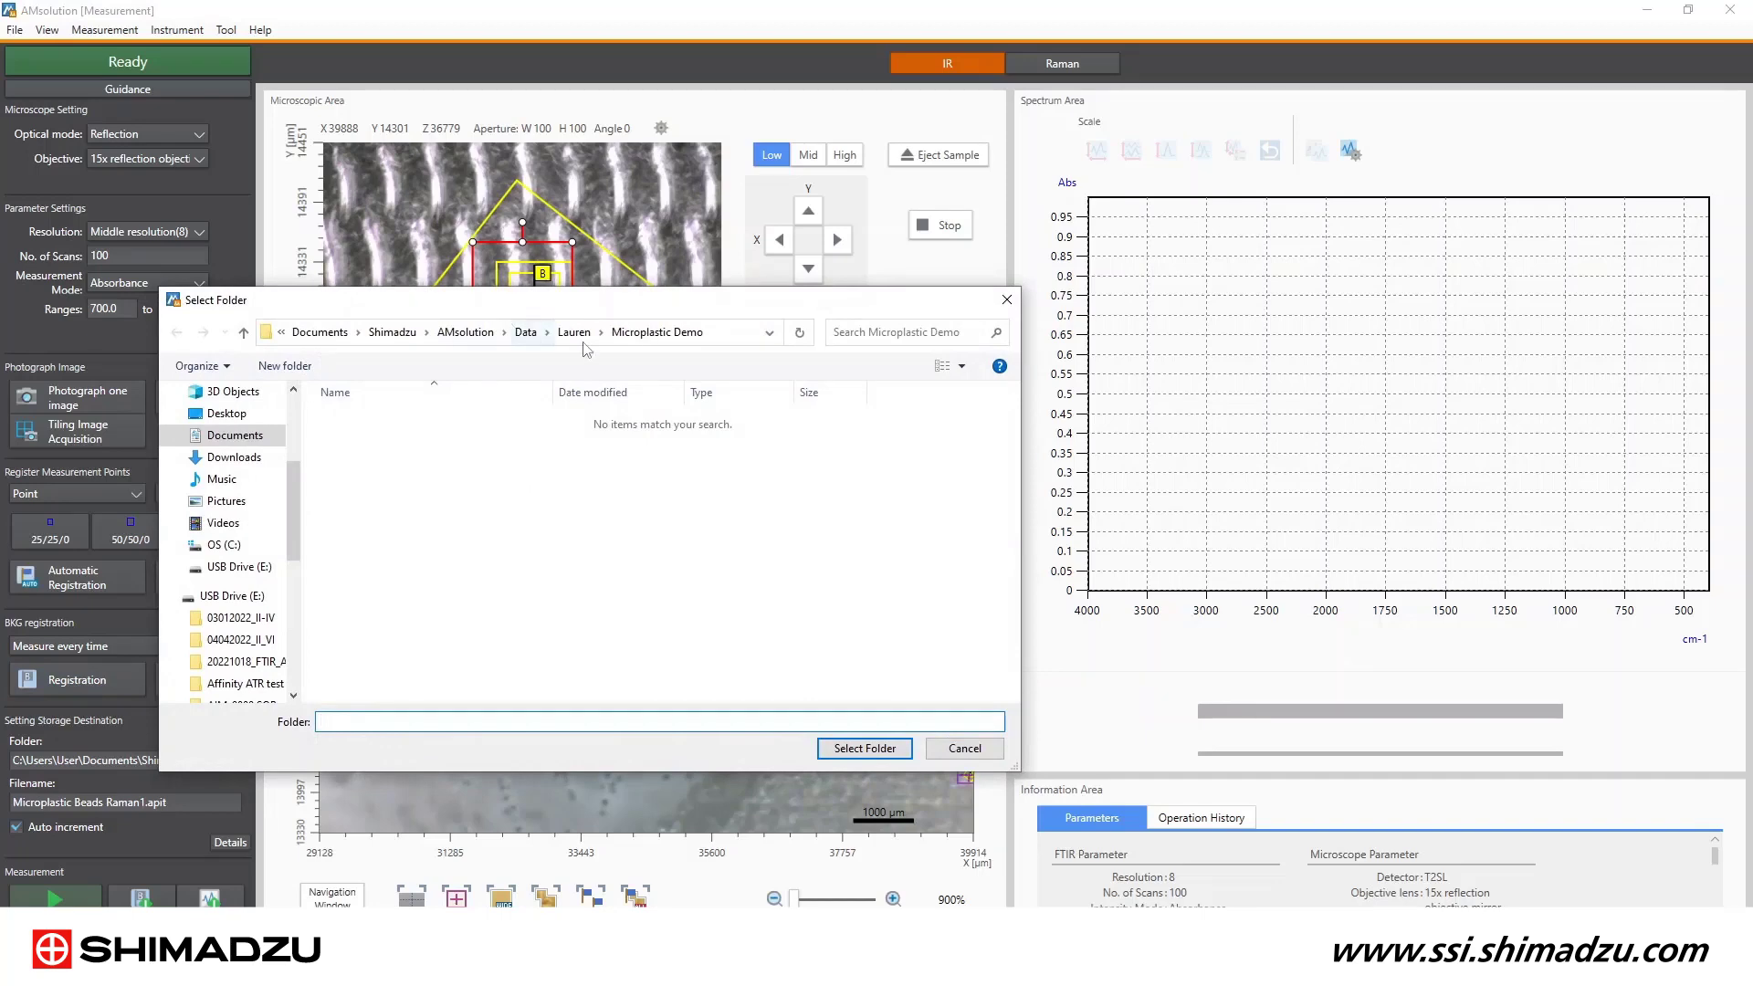
Save results to the Microplastic Demo folder under the file name 'Microplastic Beads FTIR'.
click(658, 336)
click(863, 748)
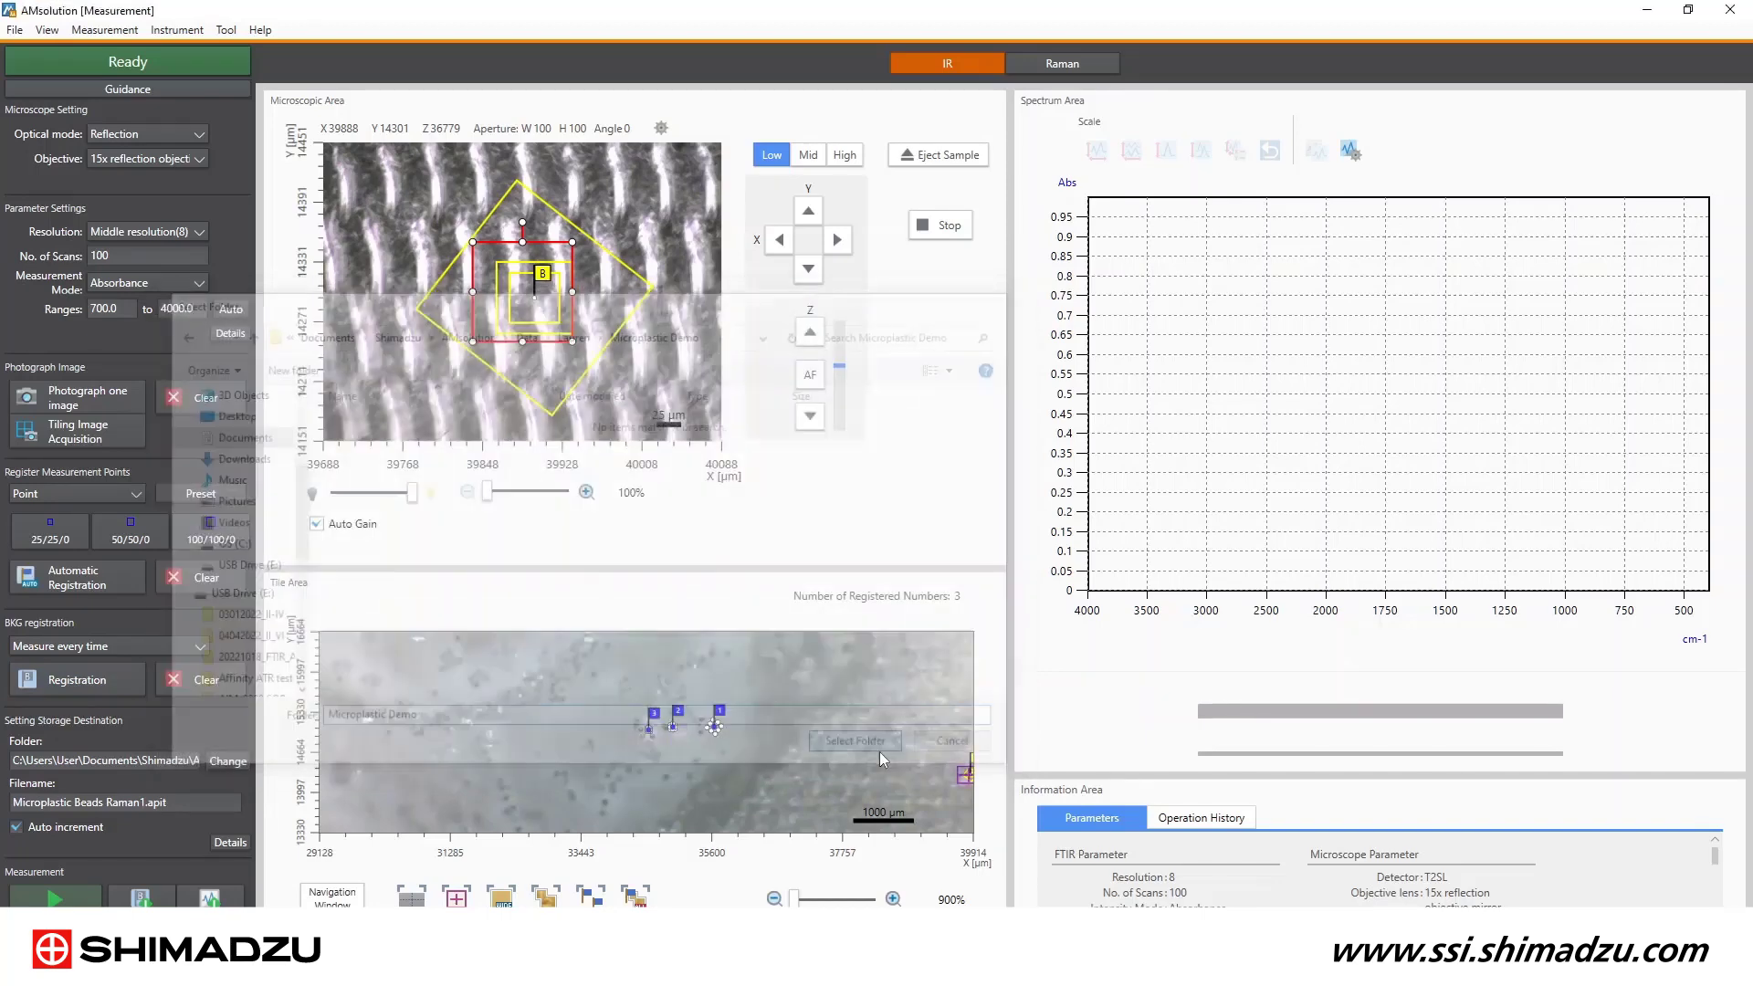
triple_click(9, 803)
text(Microp)
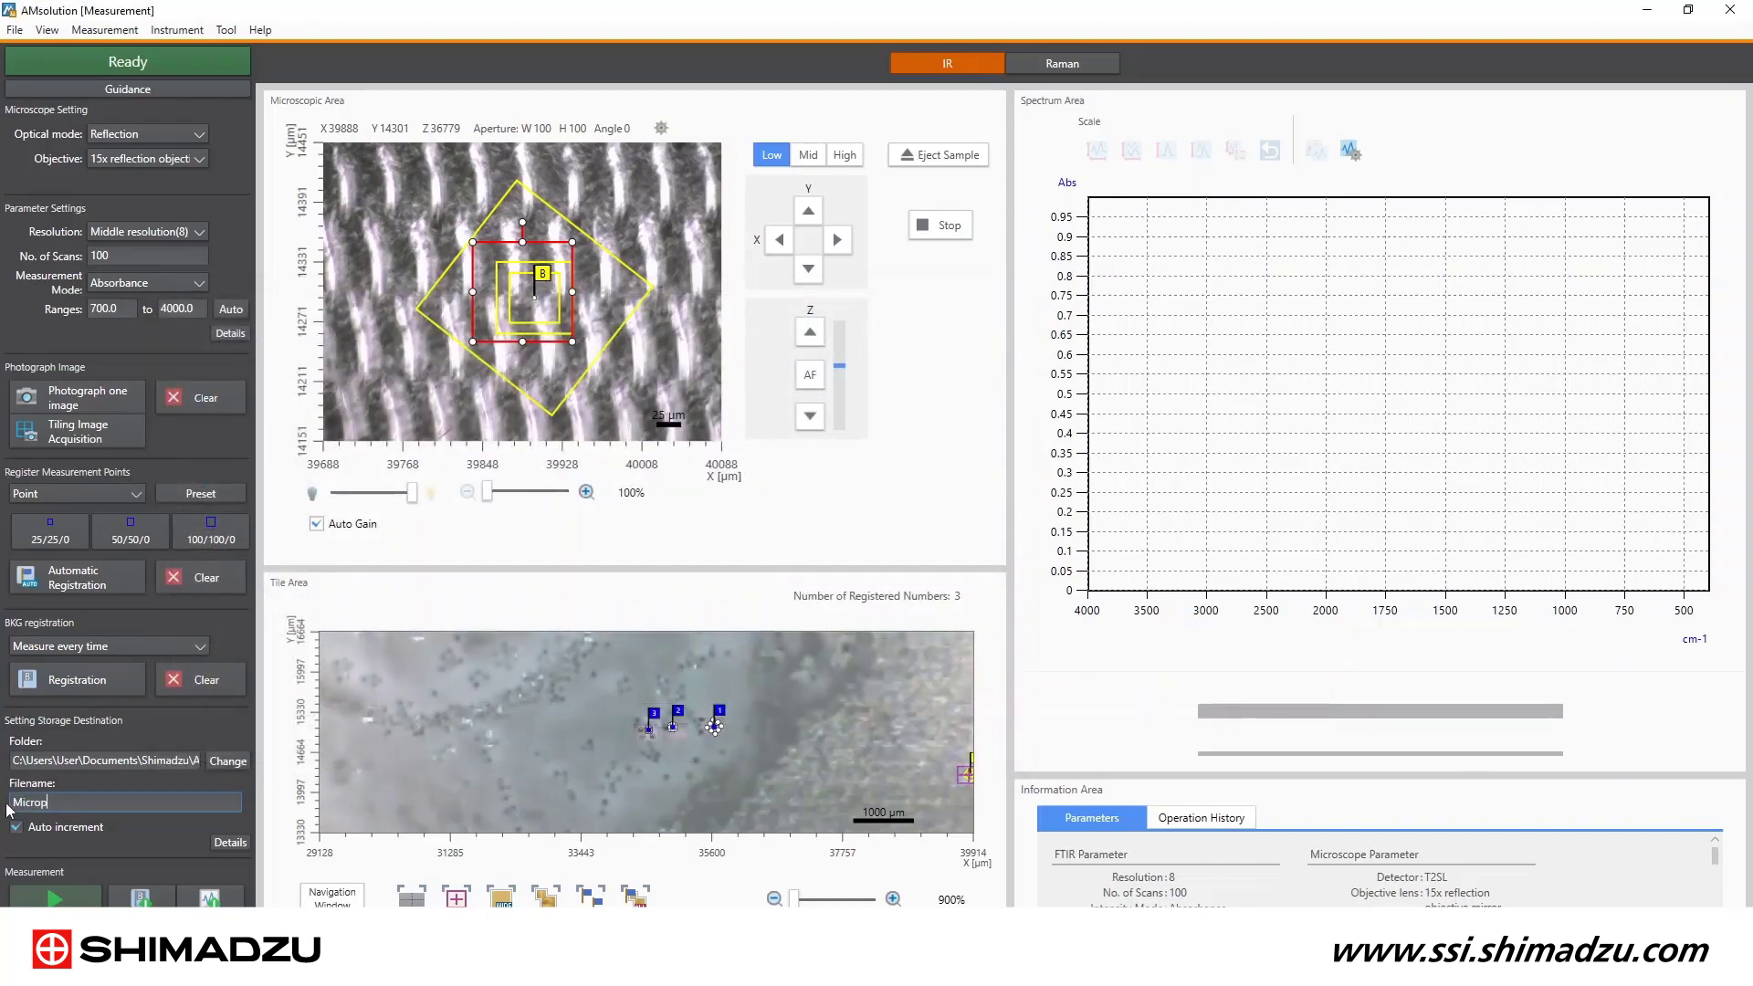
text(lastic Beads FTIR)
Keep Auto increment on and start the IR sample scan of the three points.
click(16, 827)
click(17, 828)
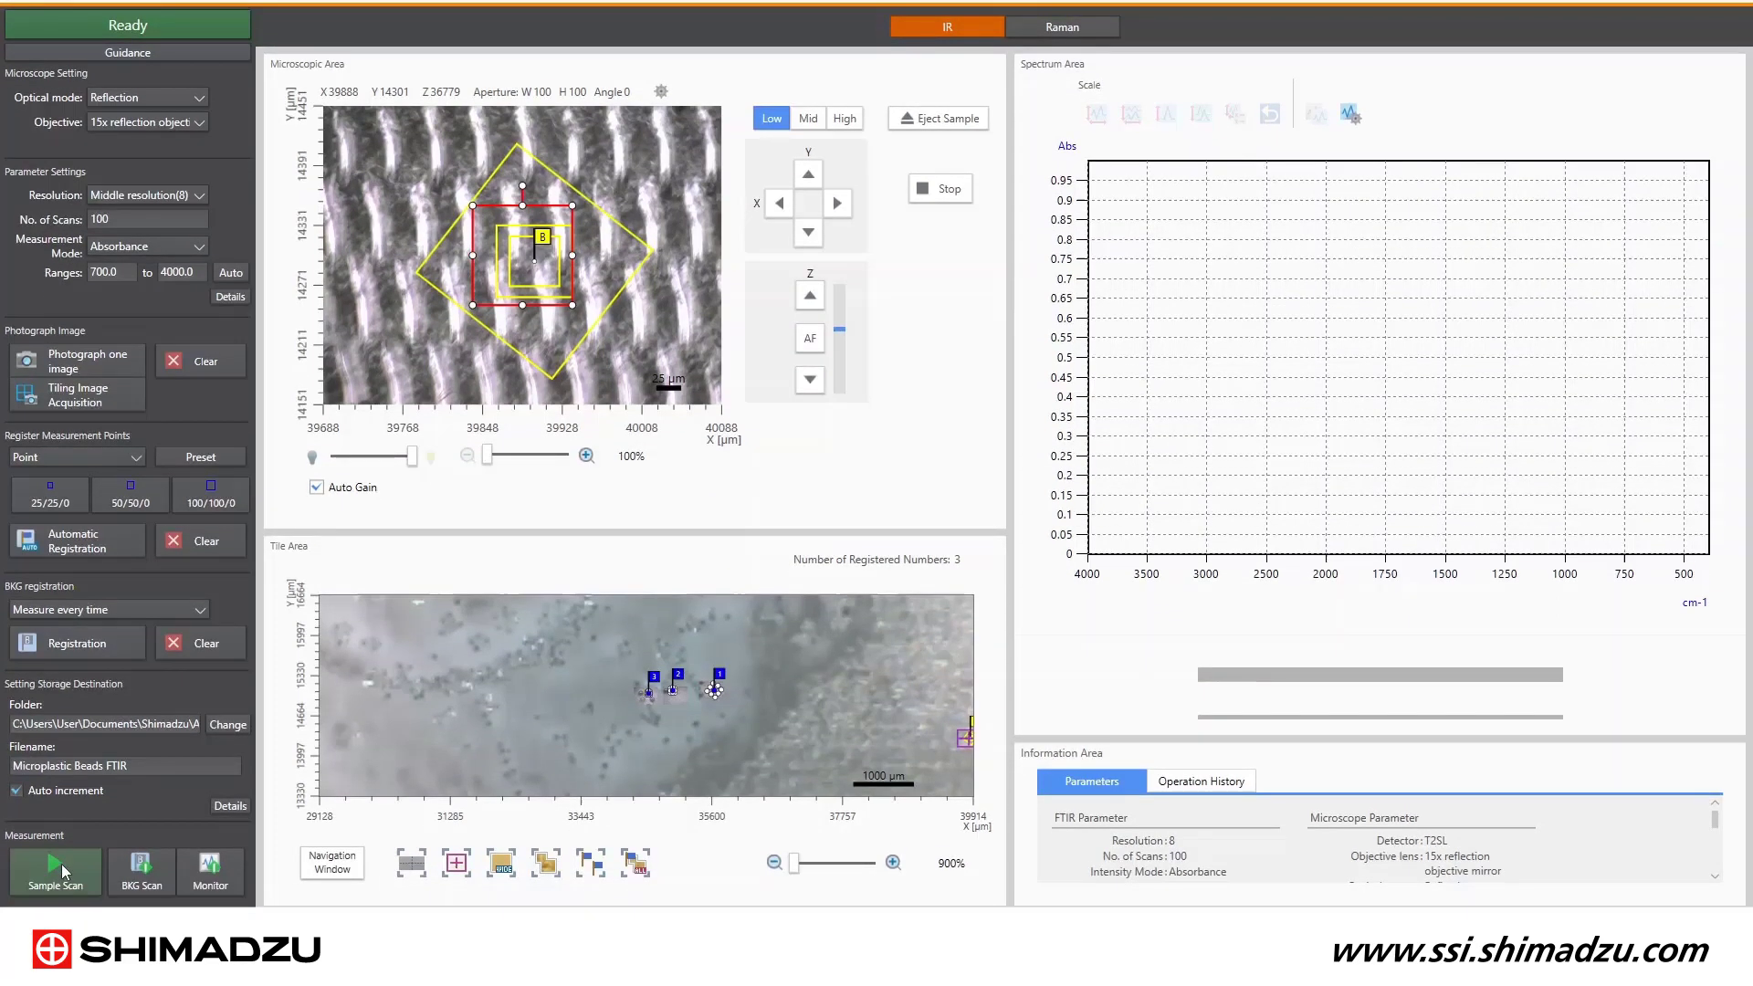
click(62, 913)
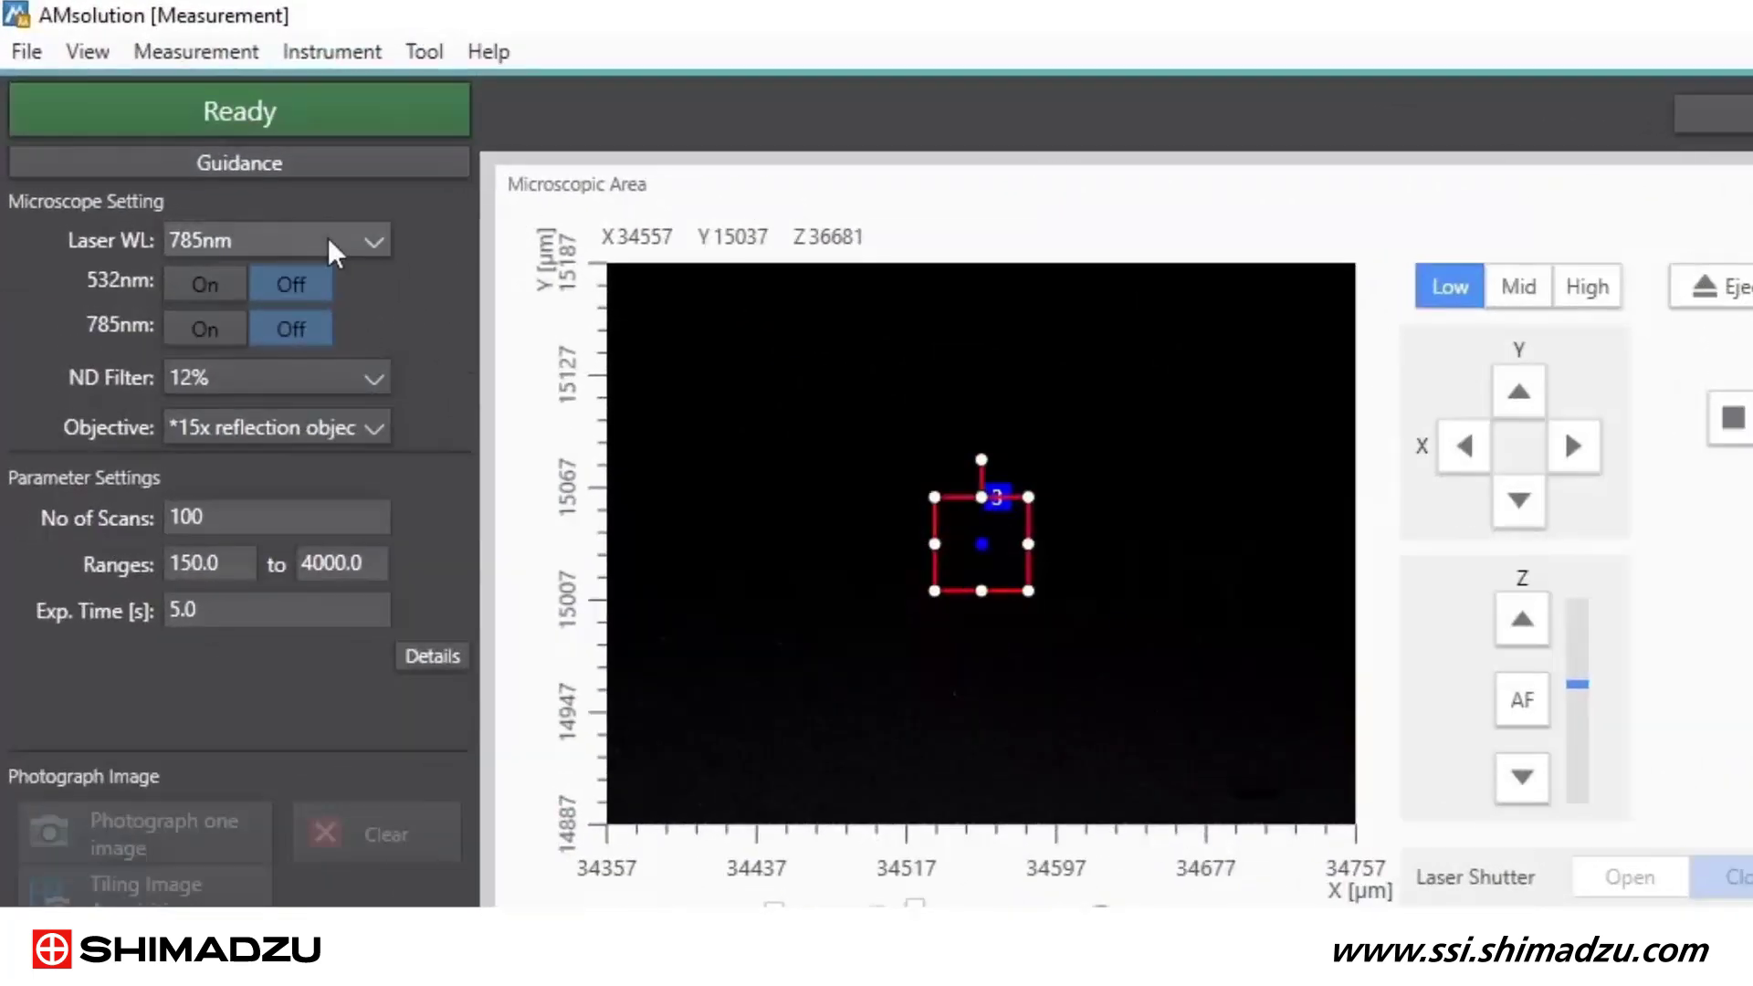
Choose the 532nm laser, switch it on, and select the 50x objective.
click(174, 129)
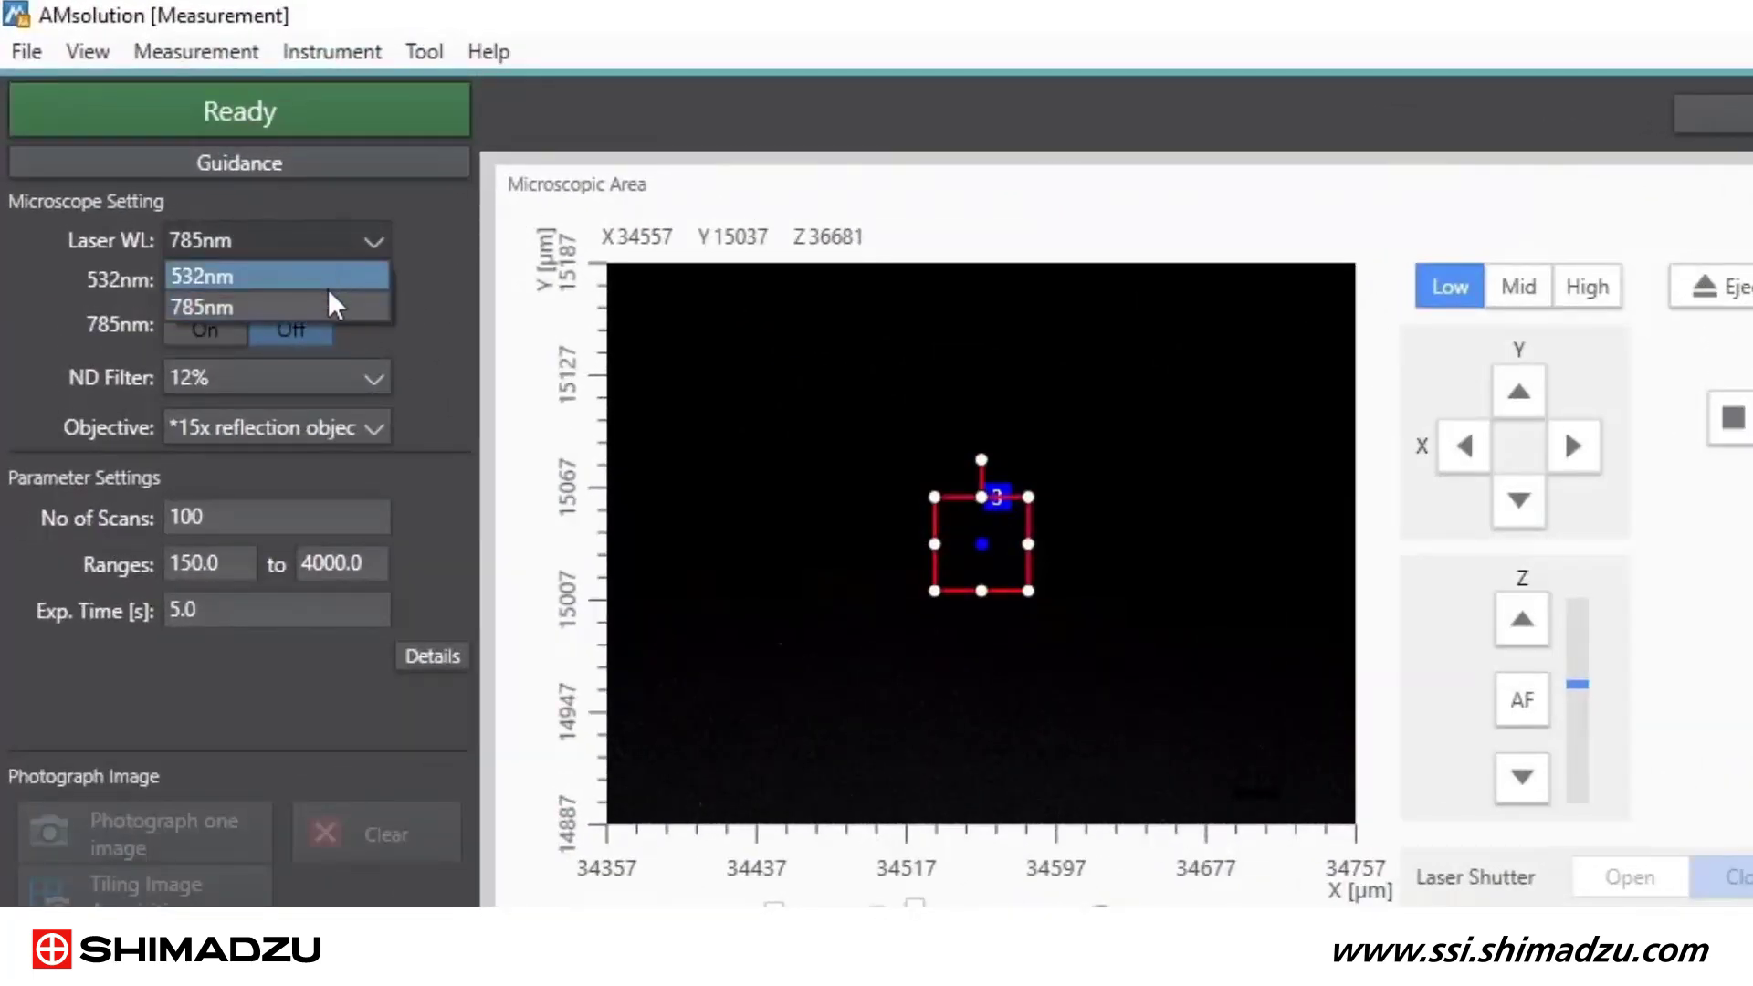
click(326, 285)
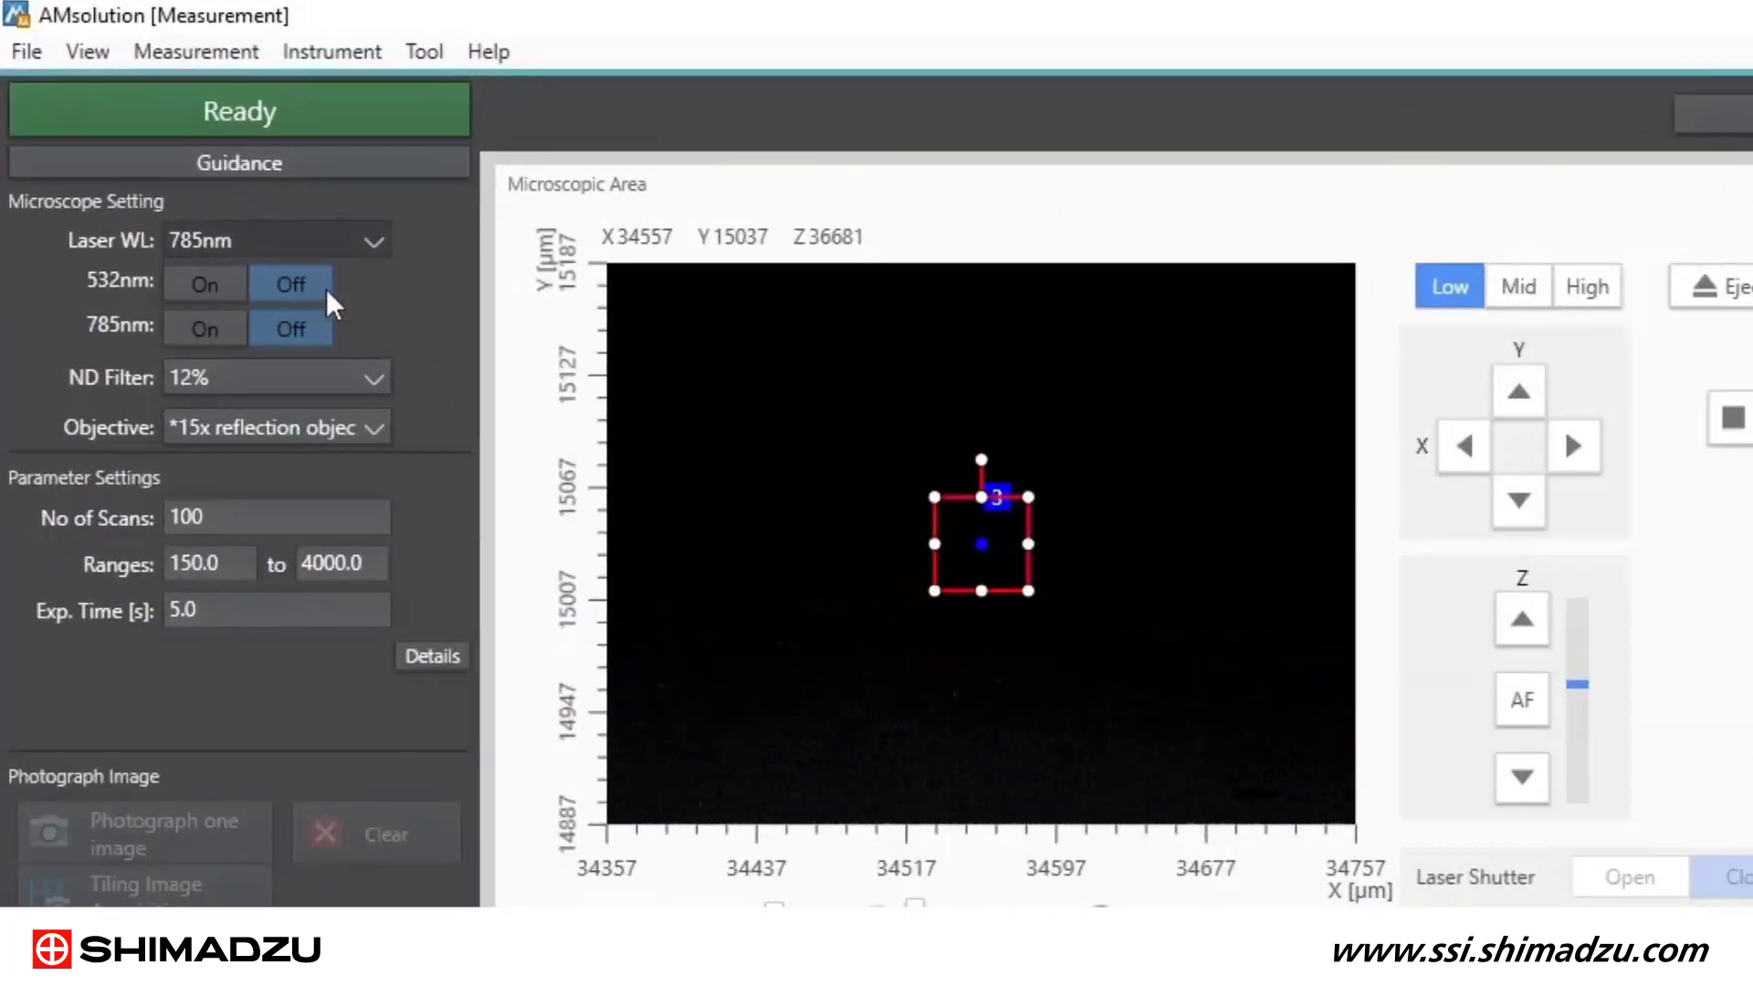
click(195, 289)
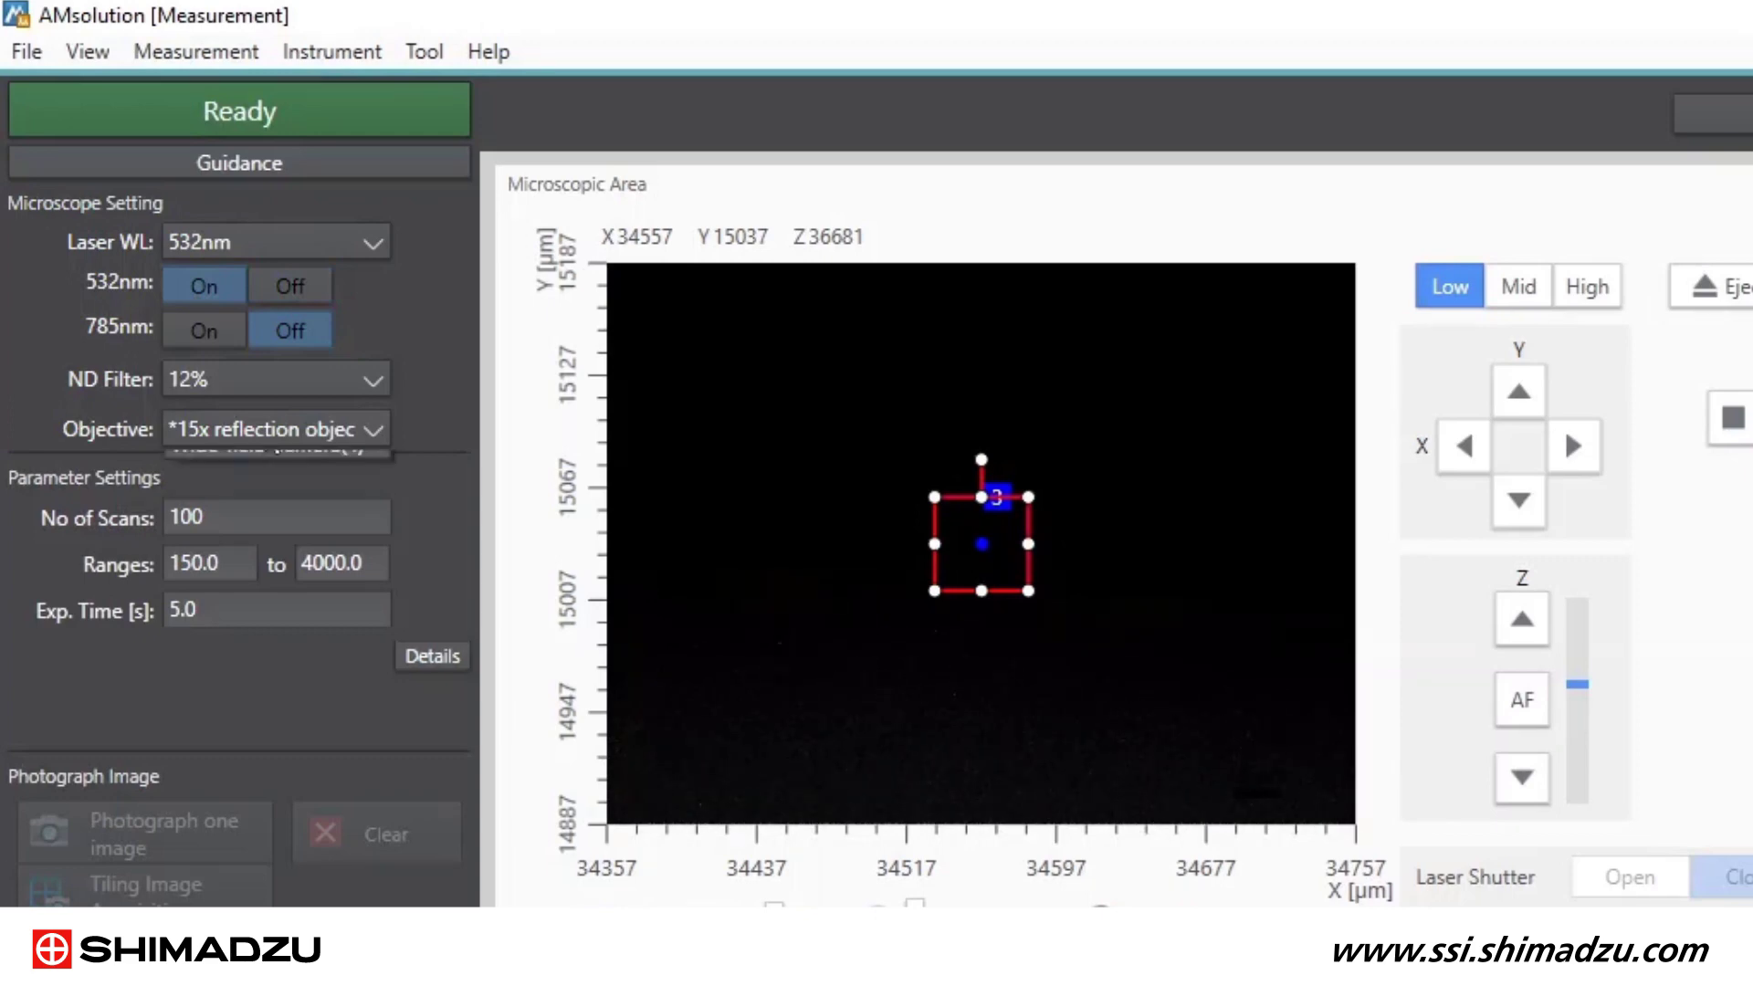
click(274, 430)
click(268, 465)
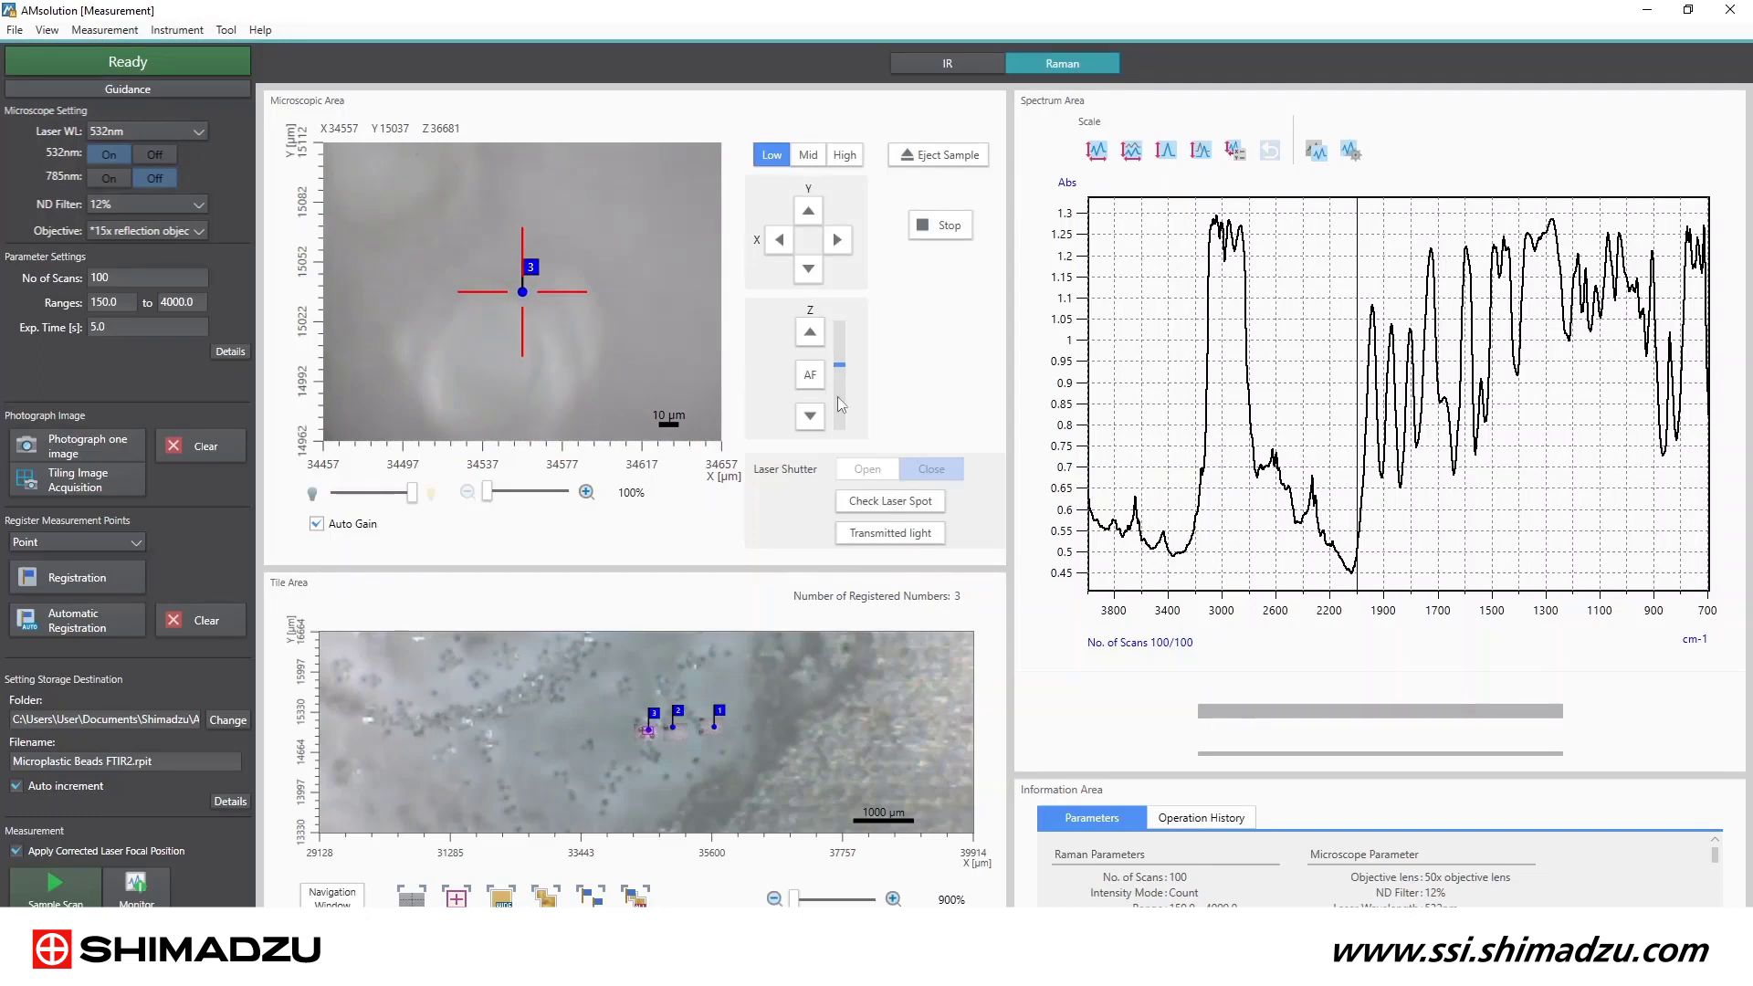
Raise the Z focus on particle 3 and check the laser spot position.
click(810, 335)
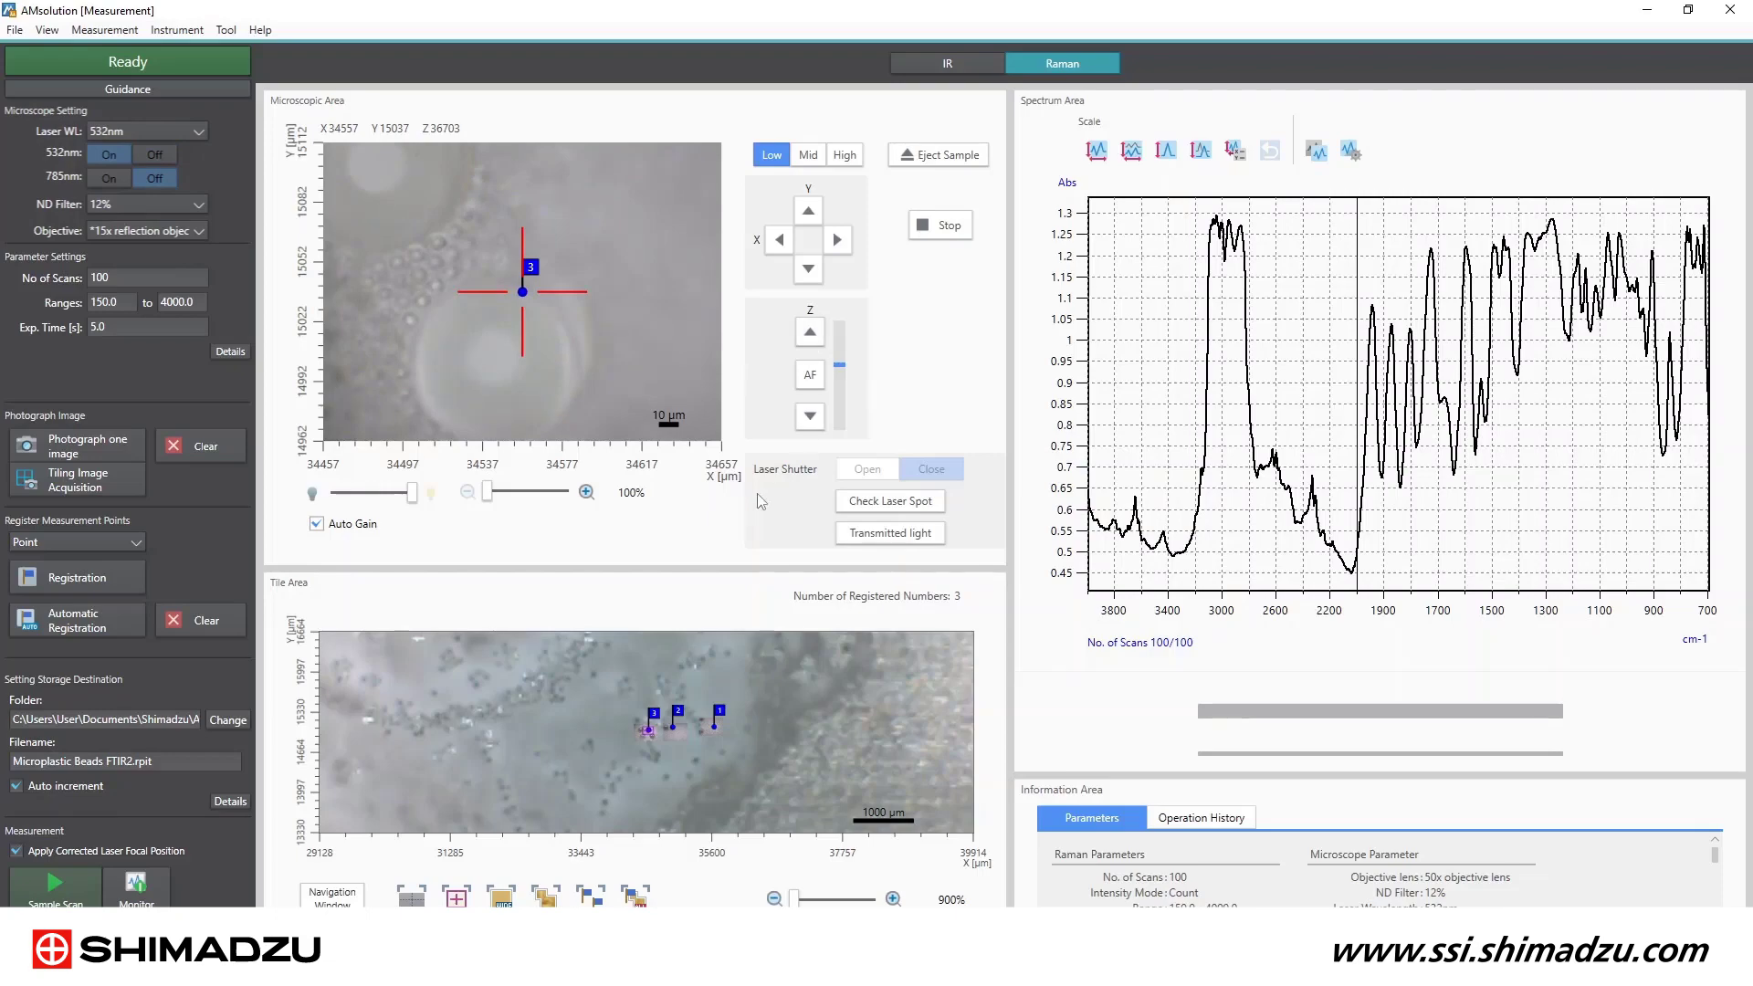
click(890, 501)
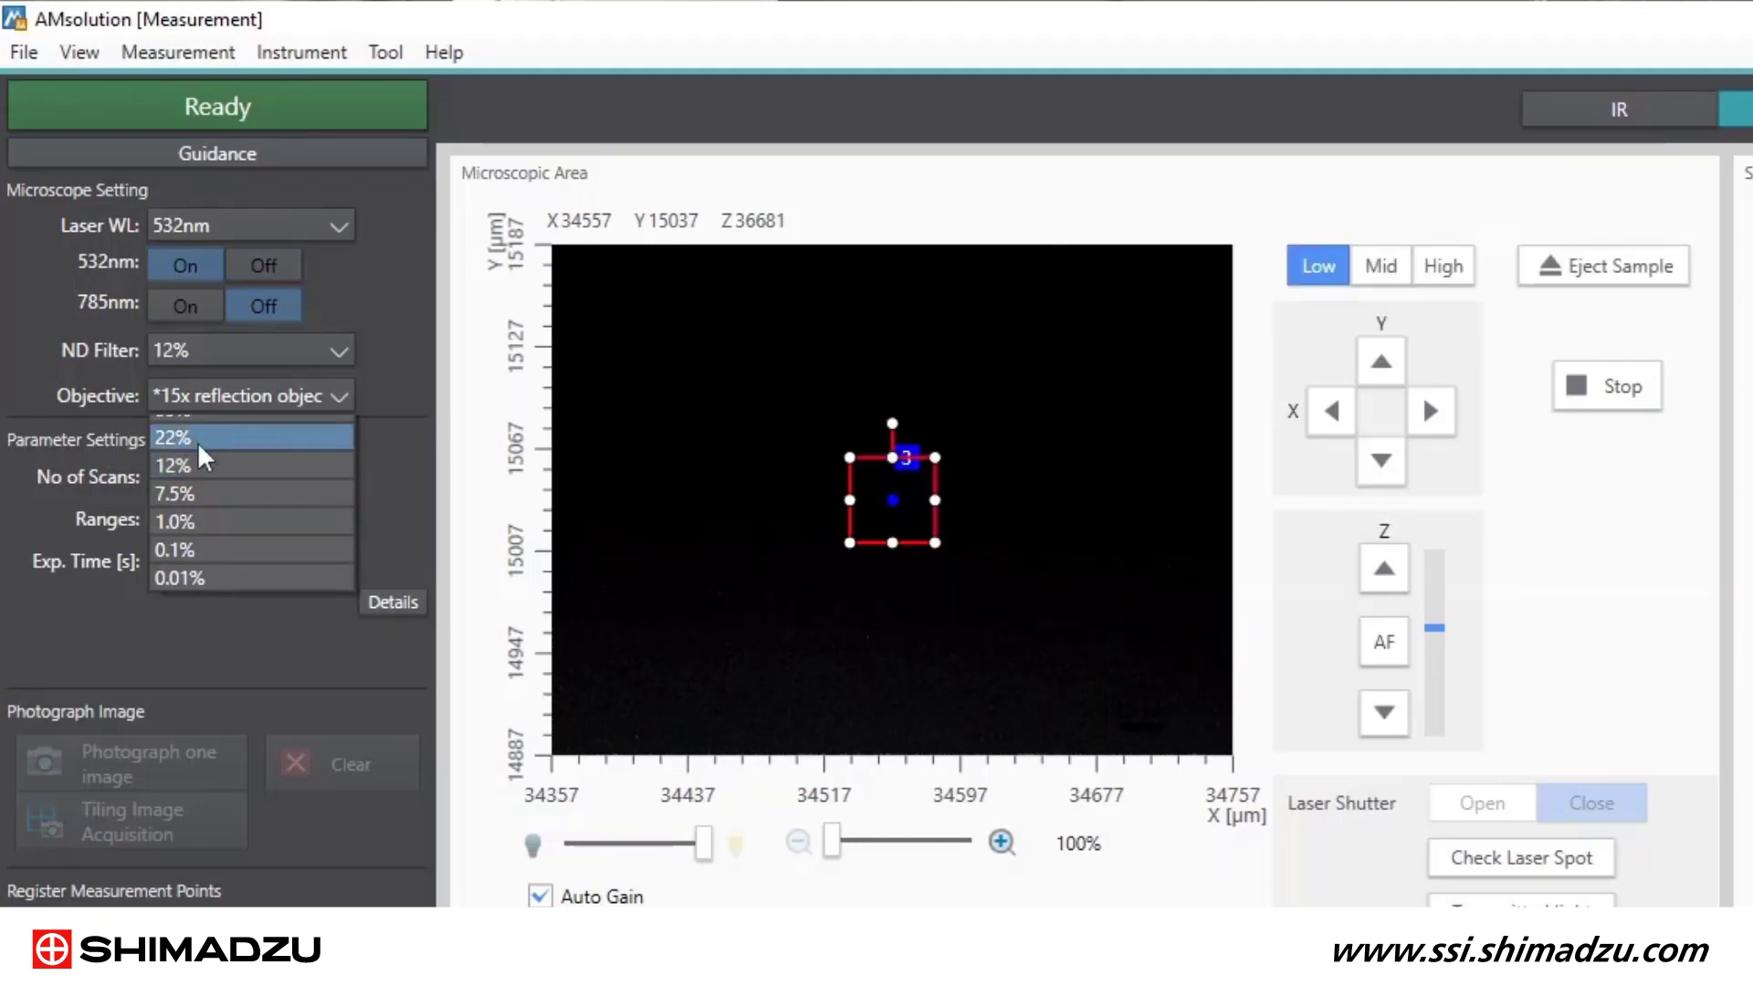
Set No of Scans to 50 and exposure time to 1.0 s, keeping ND filter 12%.
click(208, 463)
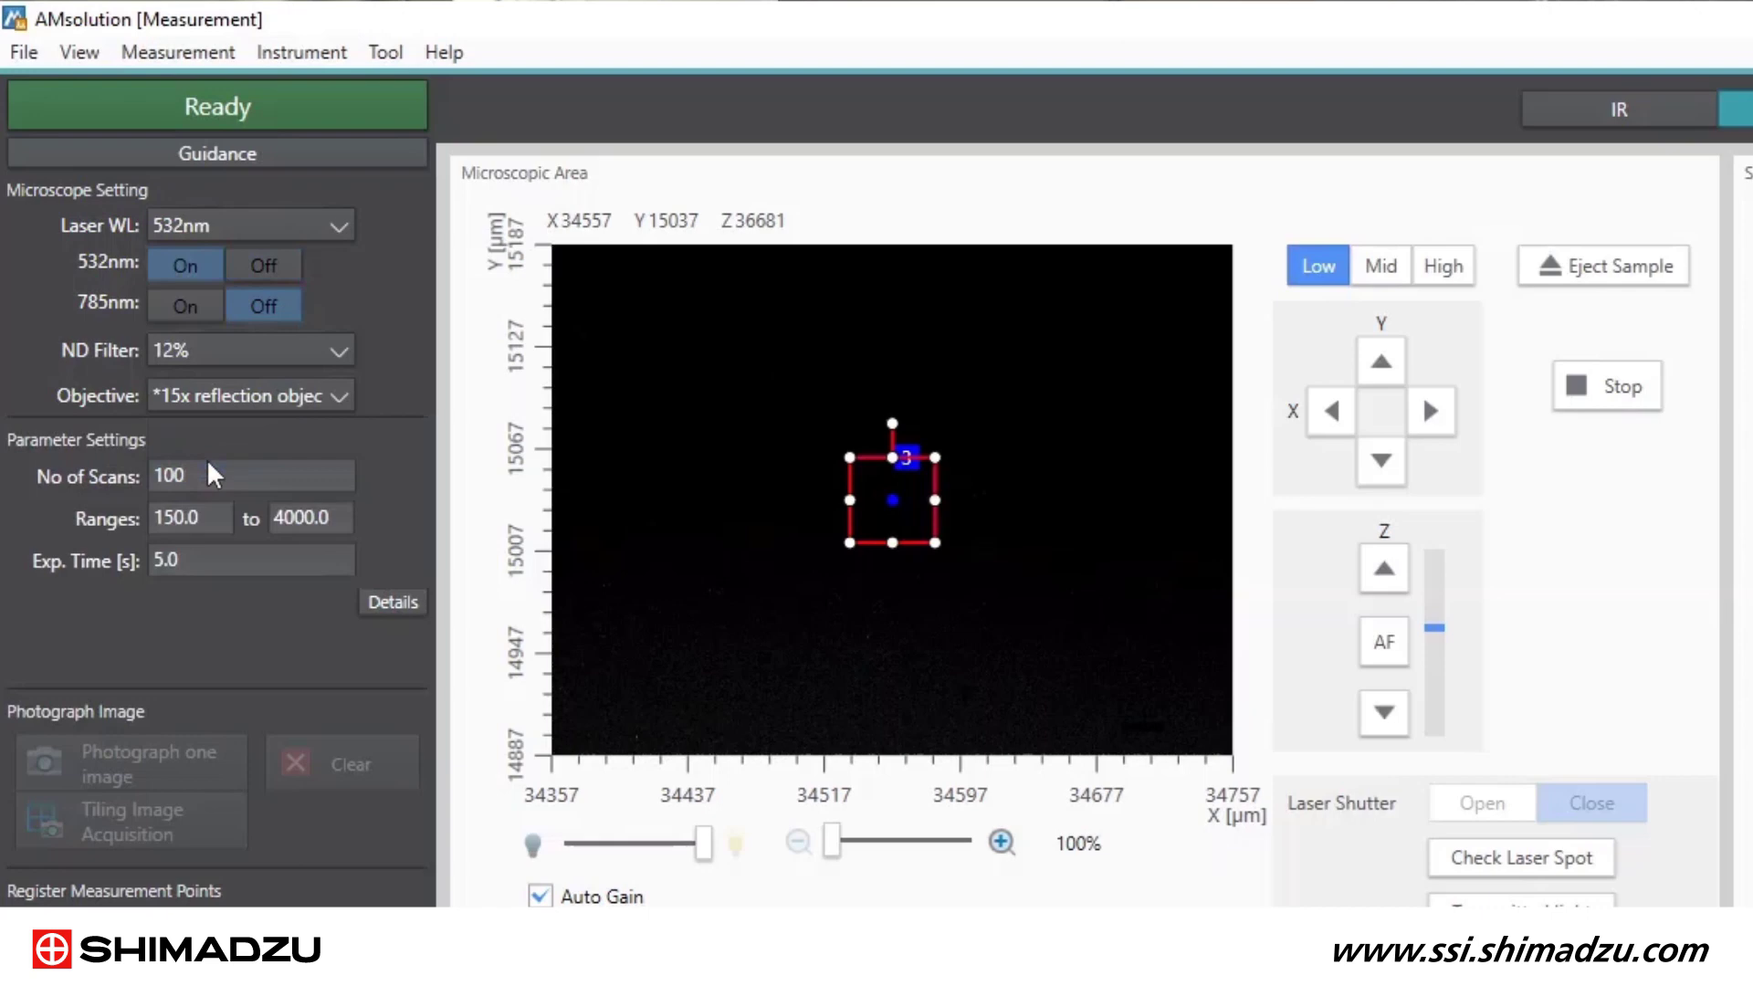
click(209, 463)
key(ctrl+a)
text(50)
key(Return)
text(1)
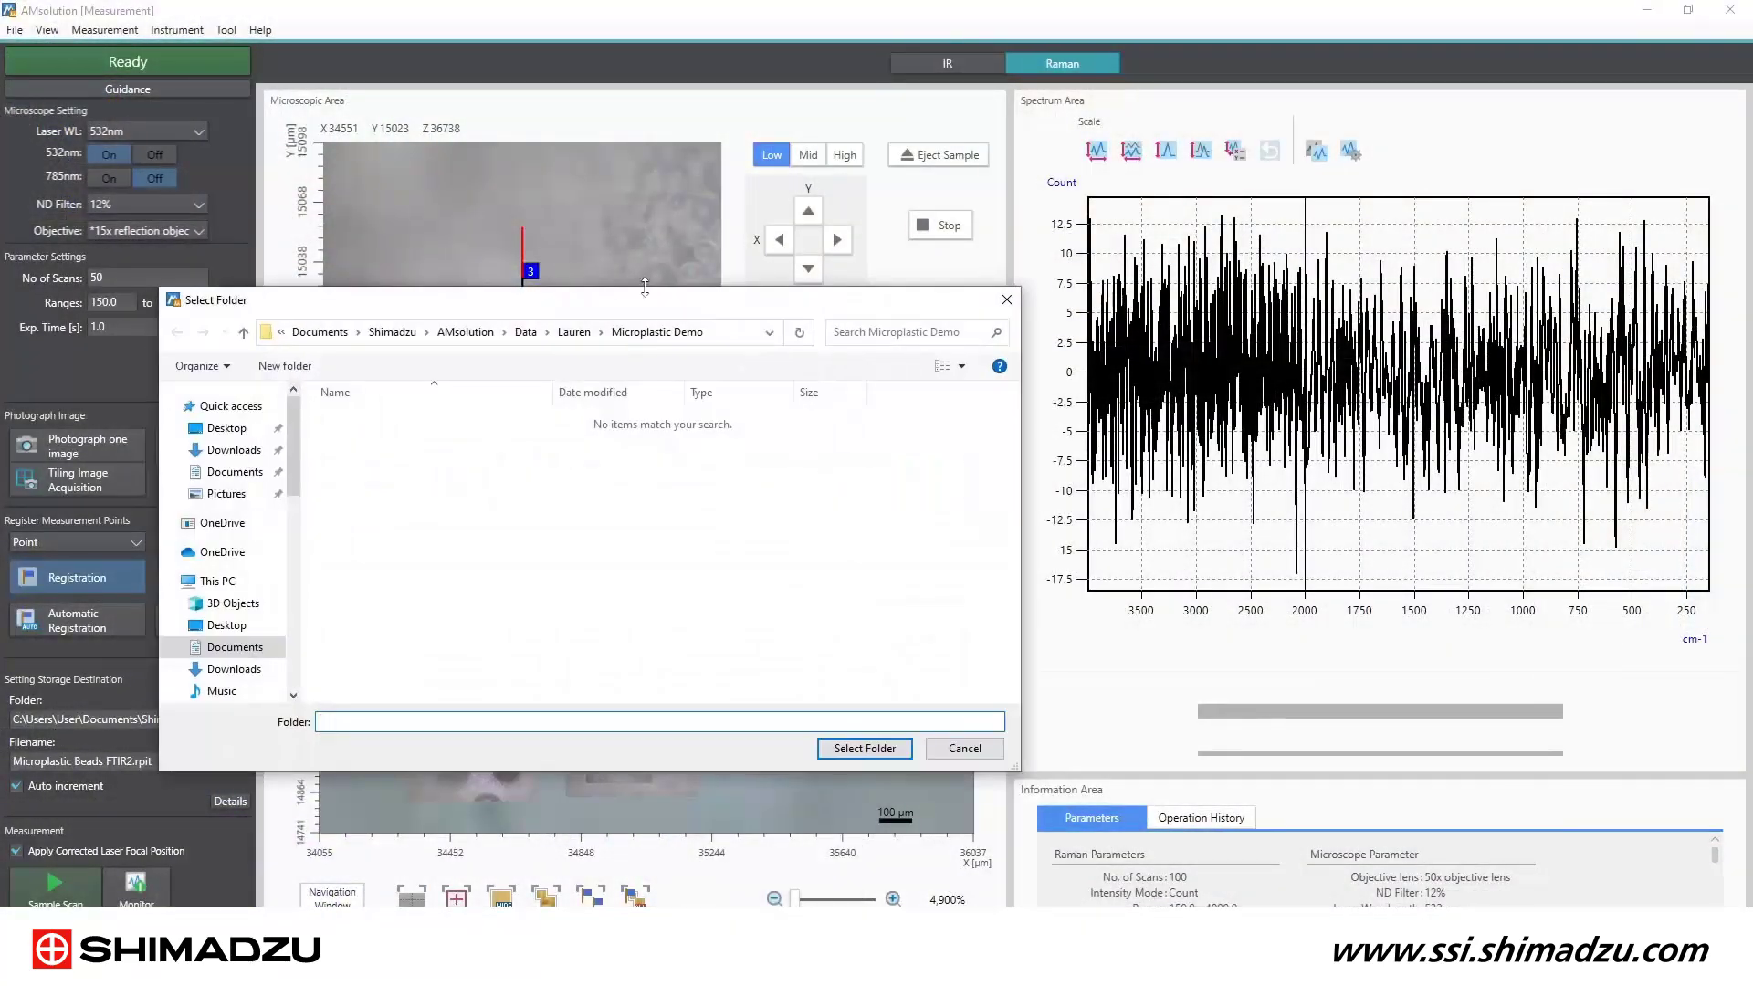
Save Raman results in Microplastic Demo as 'Microplastic Beads Raman.rpit' with Auto increment on.
click(864, 749)
click(163, 758)
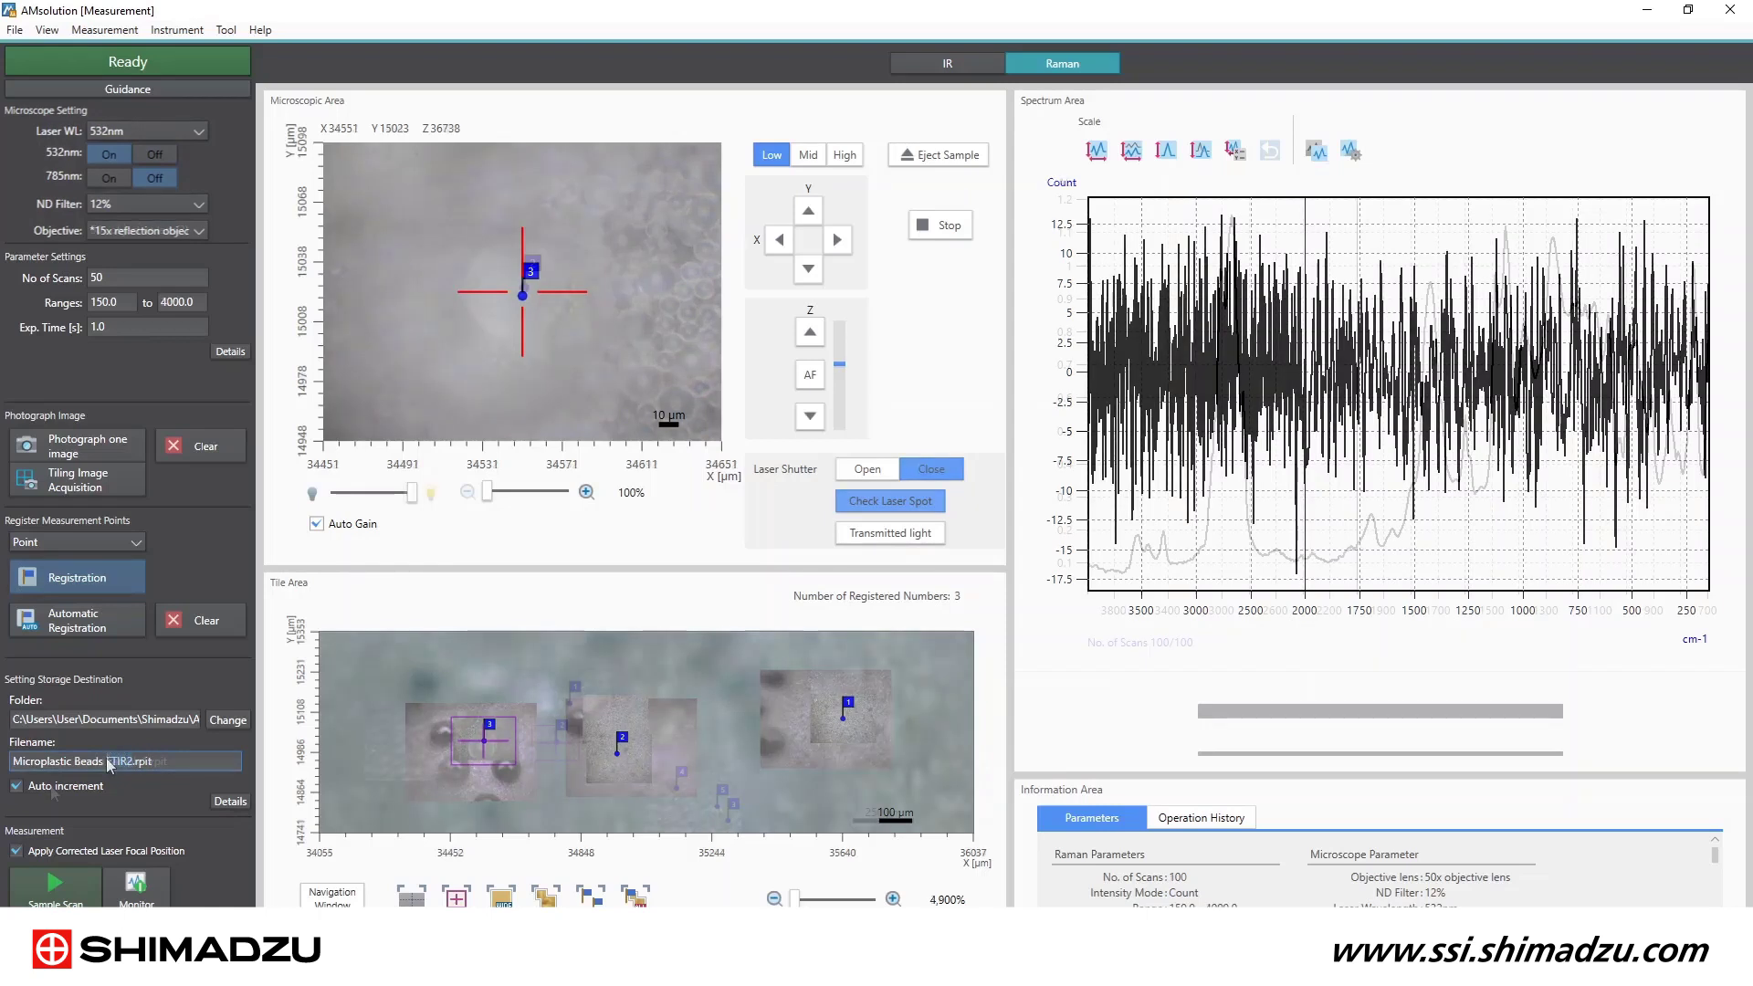
double_click(119, 760)
text(Raman)
click(17, 786)
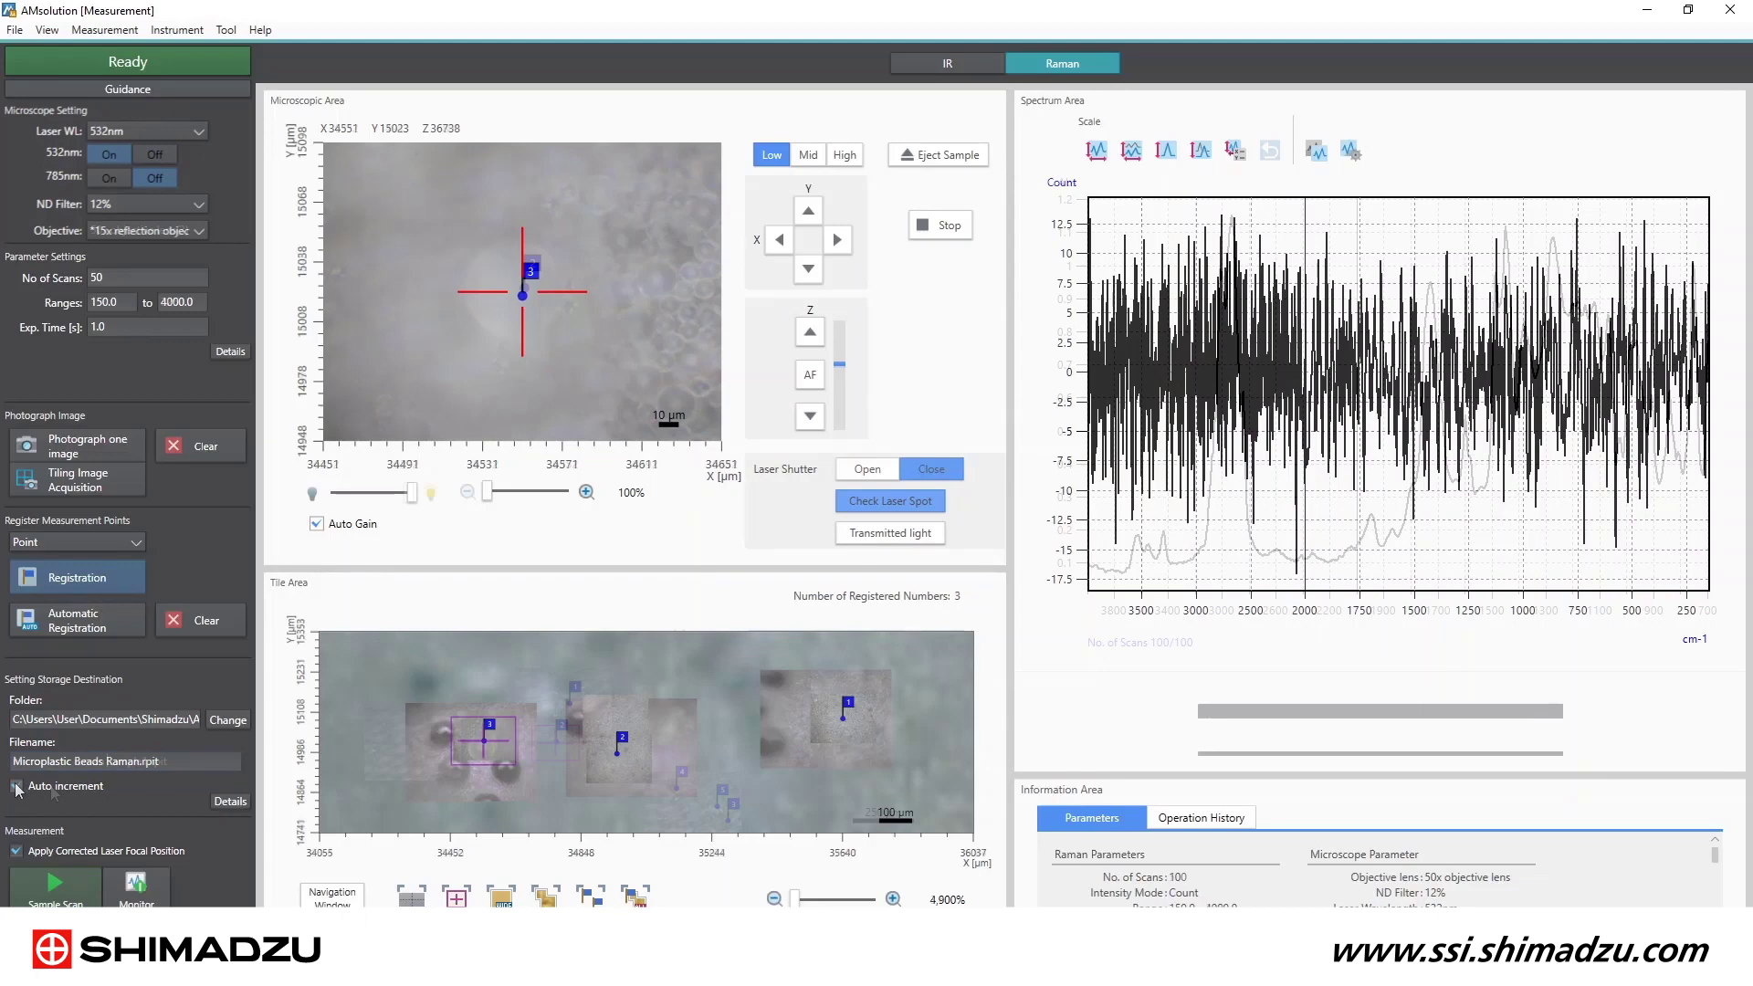
click(17, 786)
click(77, 895)
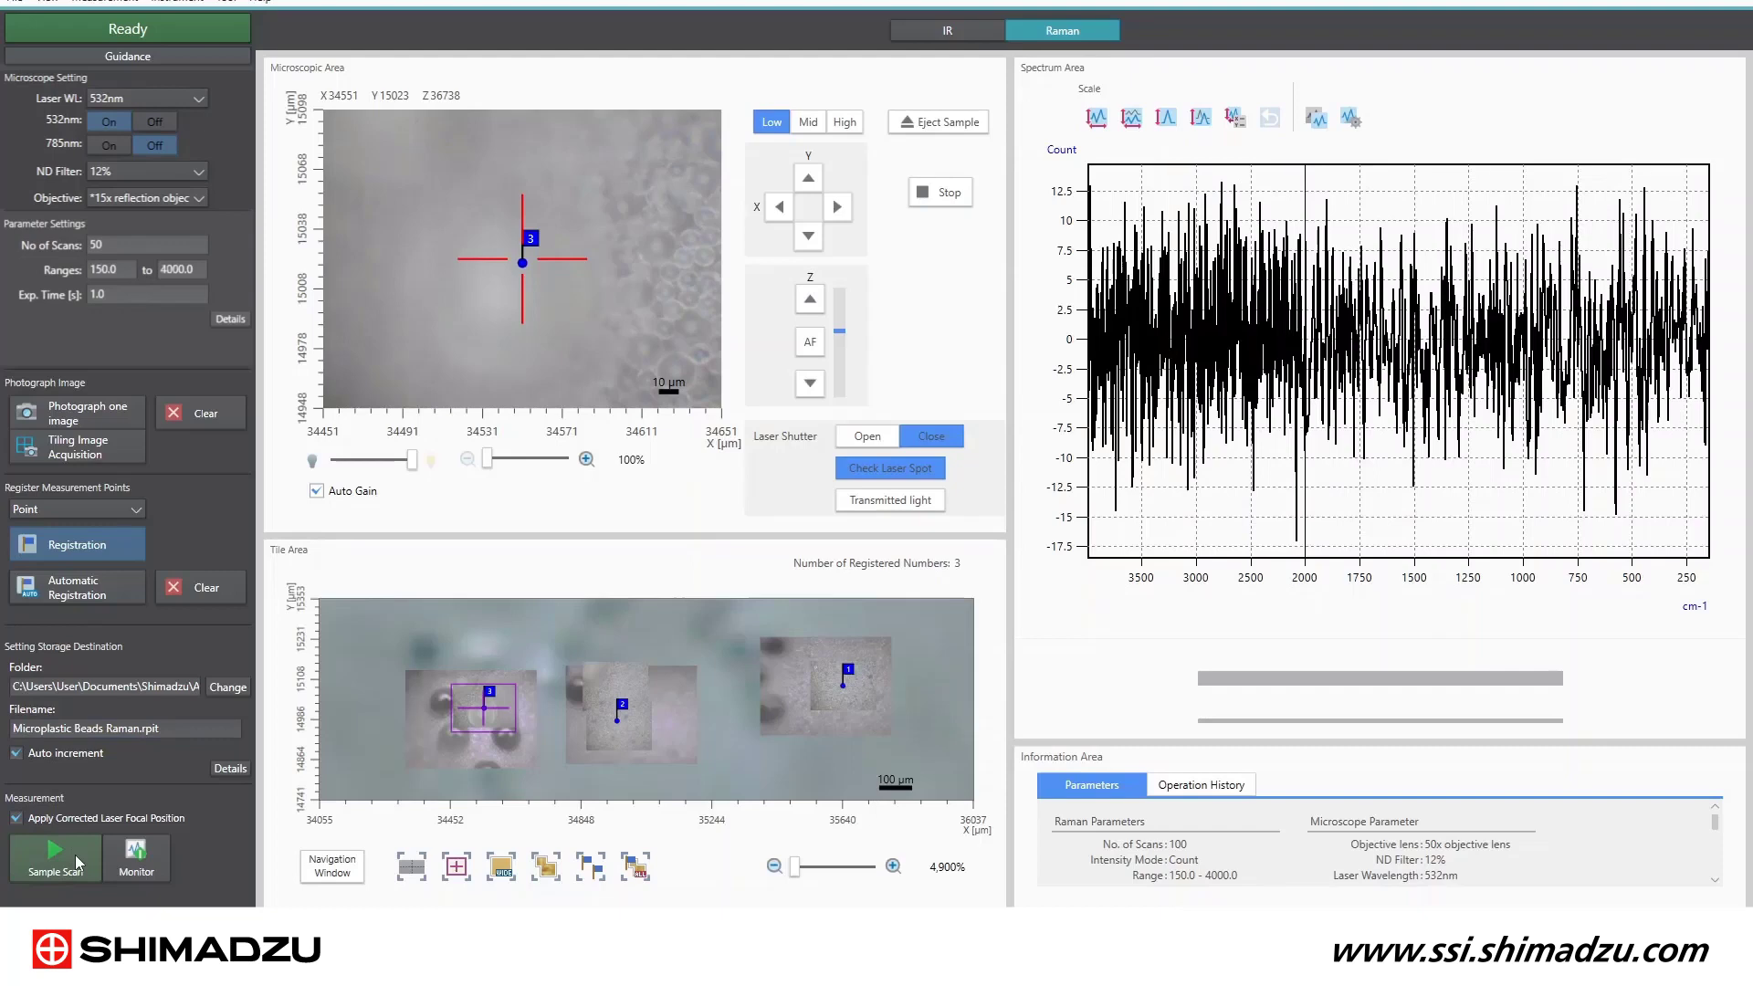
Start the 532 nm Raman sample scan of the three registered points.
click(77, 861)
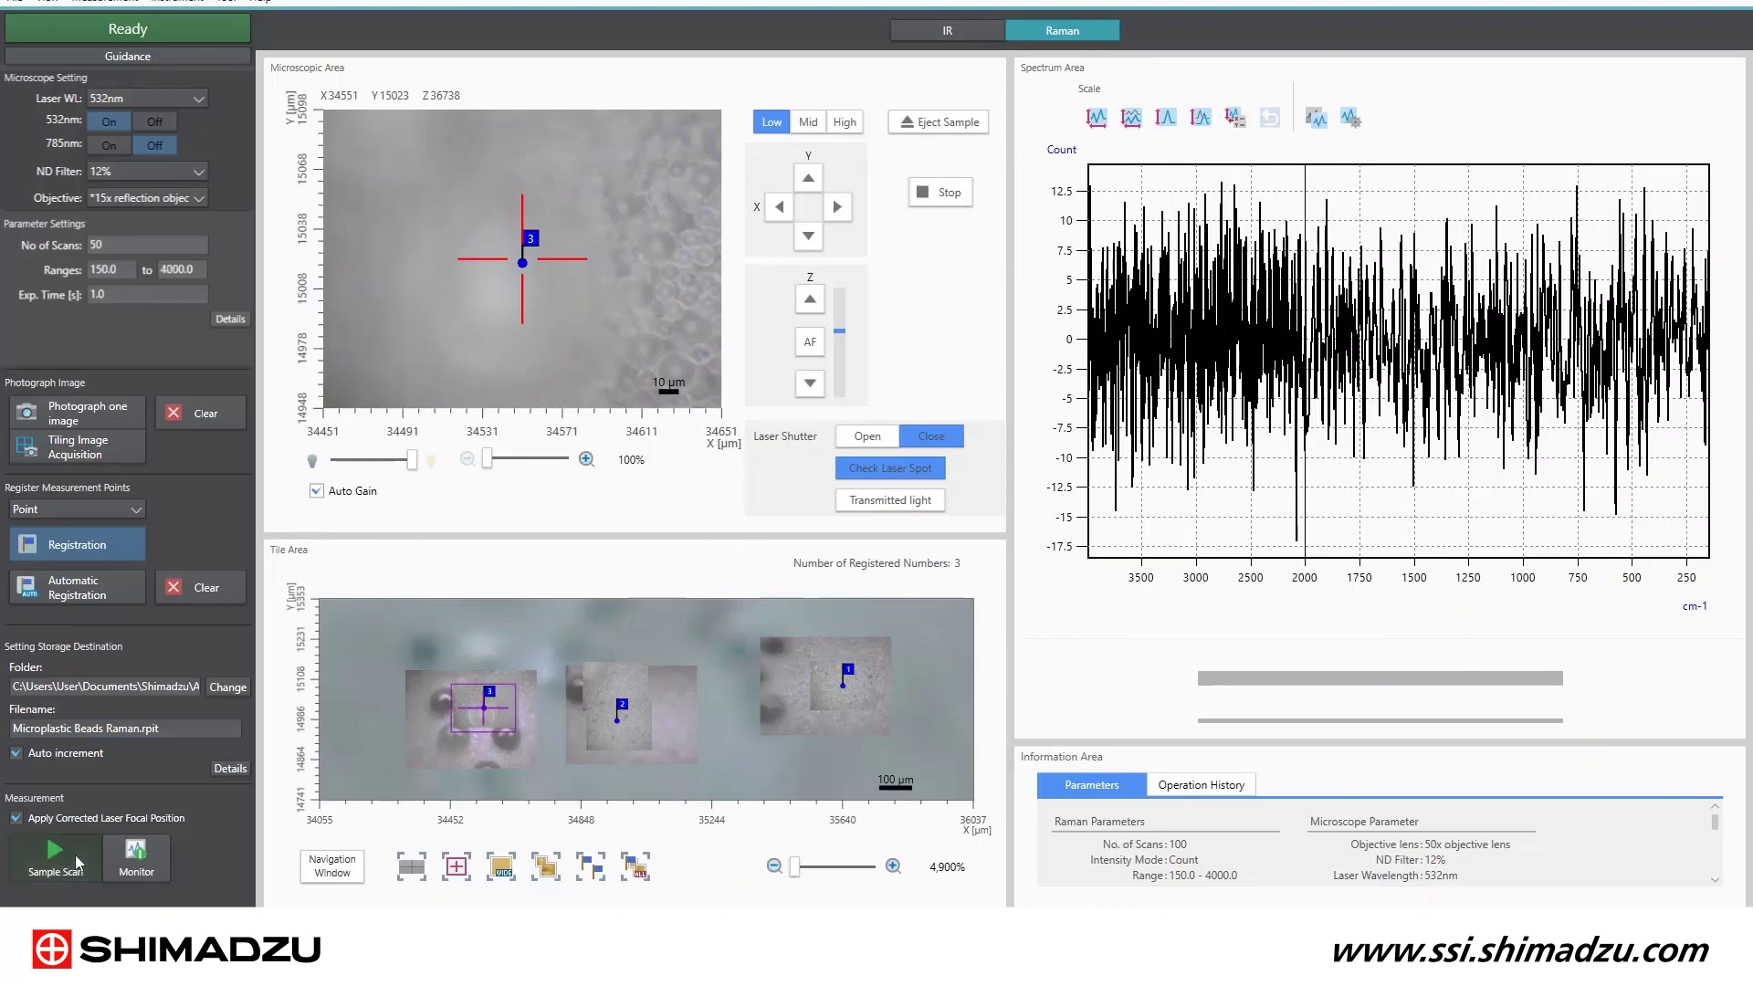